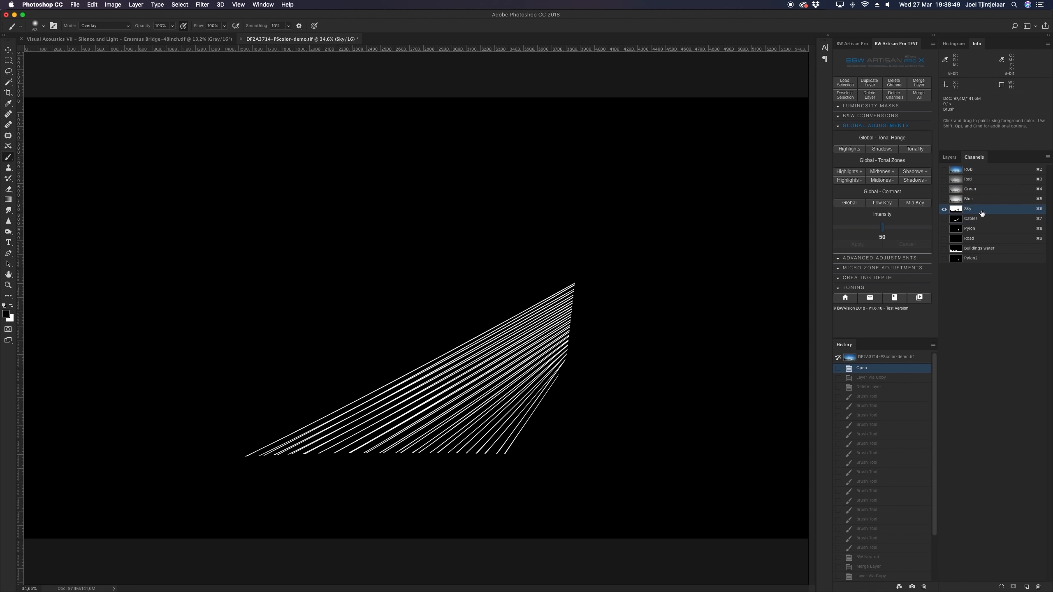
Show the Sky channel, enlarge the brush to 201 px and paint over its black water and skyline areas in Overlay mode
click(981, 211)
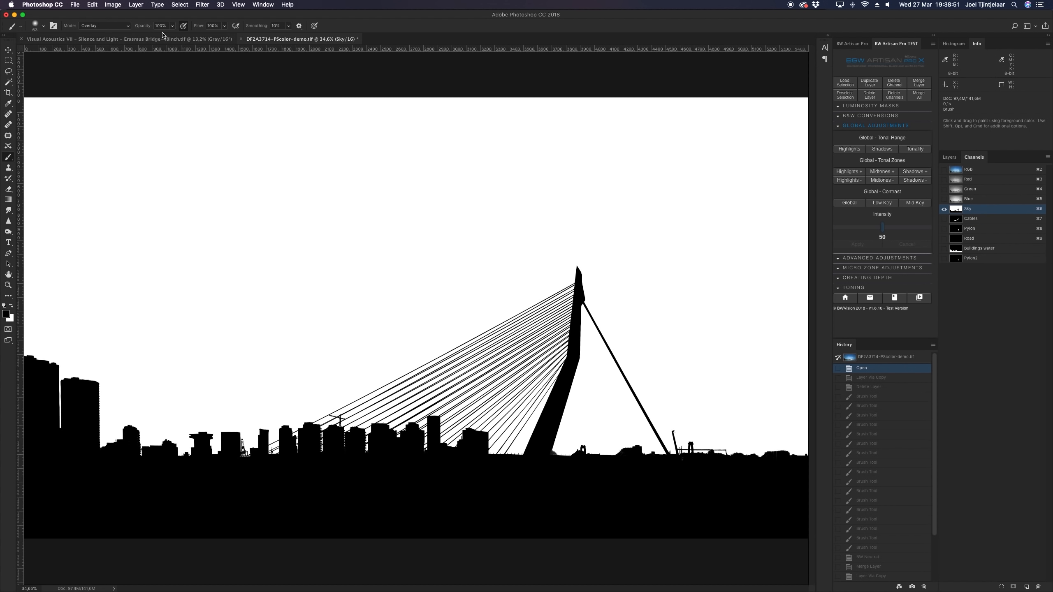
right_click(365, 531)
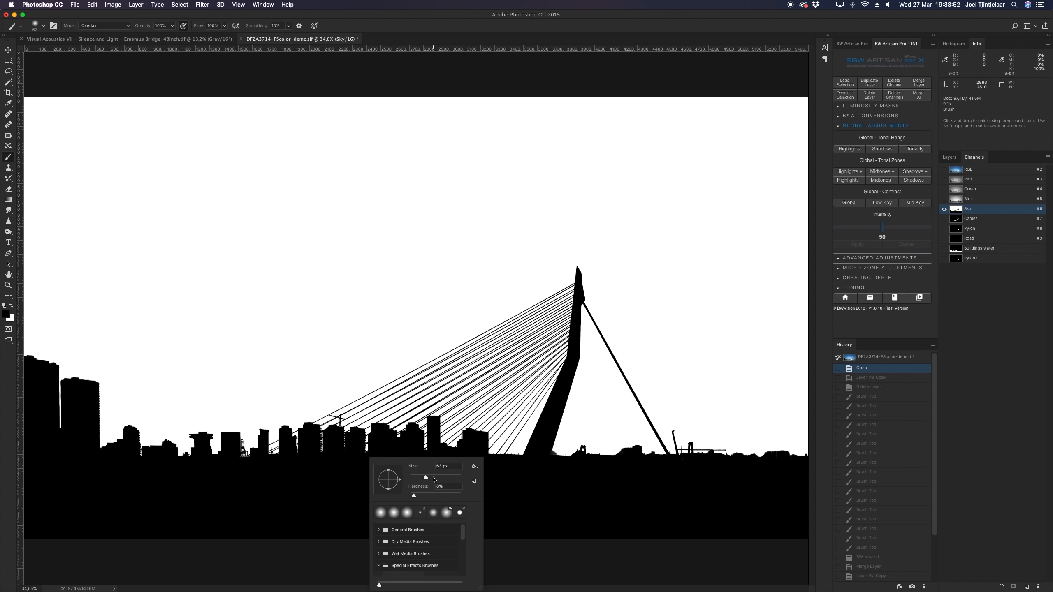
click(448, 477)
drag(569, 511, 578, 495)
mouse_move(543, 487)
mouse_down()
mouse_move(653, 451)
mouse_move(672, 473)
mouse_move(704, 468)
mouse_up()
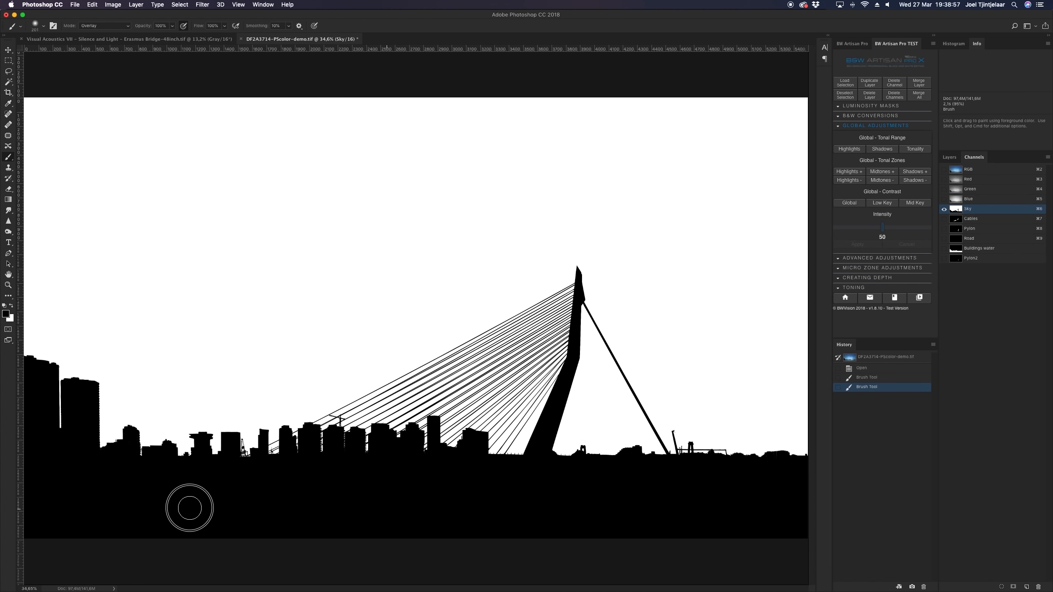
click(90, 470)
click(52, 426)
Paint over the black background around the cables in the Cables channel, enlarging the brush slightly partway through
click(975, 220)
mouse_move(226, 489)
mouse_down()
mouse_move(591, 304)
mouse_move(589, 346)
mouse_up()
drag(592, 356, 654, 307)
right_click(701, 318)
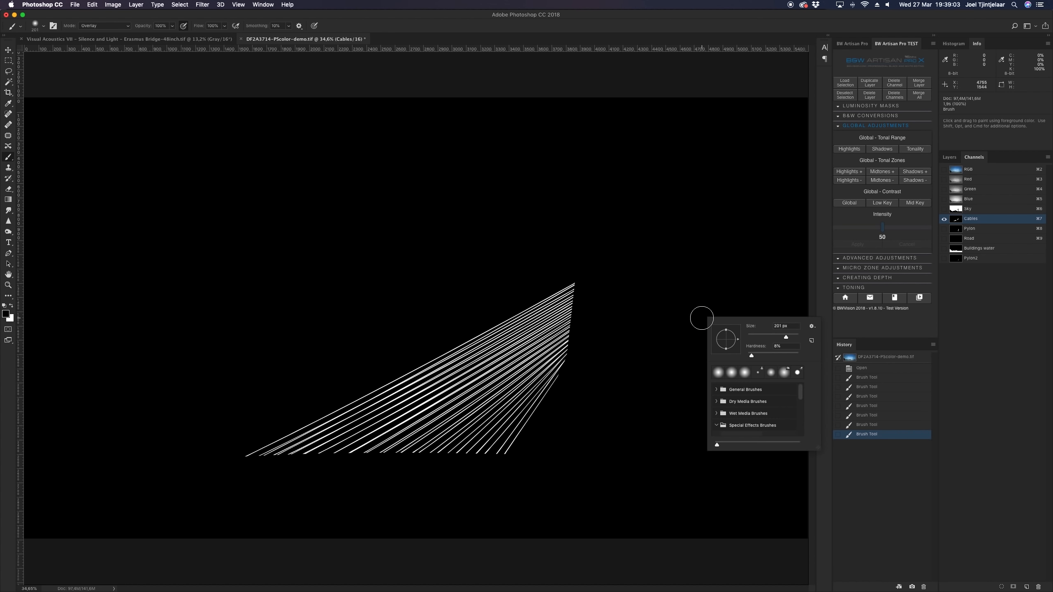
drag(786, 337, 790, 337)
mouse_move(577, 232)
mouse_down()
mouse_move(798, 174)
mouse_move(556, 142)
mouse_up()
drag(758, 294, 783, 303)
Paint over the black background around the bridge tower in the Pylon channel
click(990, 231)
drag(511, 237, 513, 472)
mouse_move(650, 481)
mouse_down()
mouse_move(670, 479)
mouse_move(746, 151)
mouse_up()
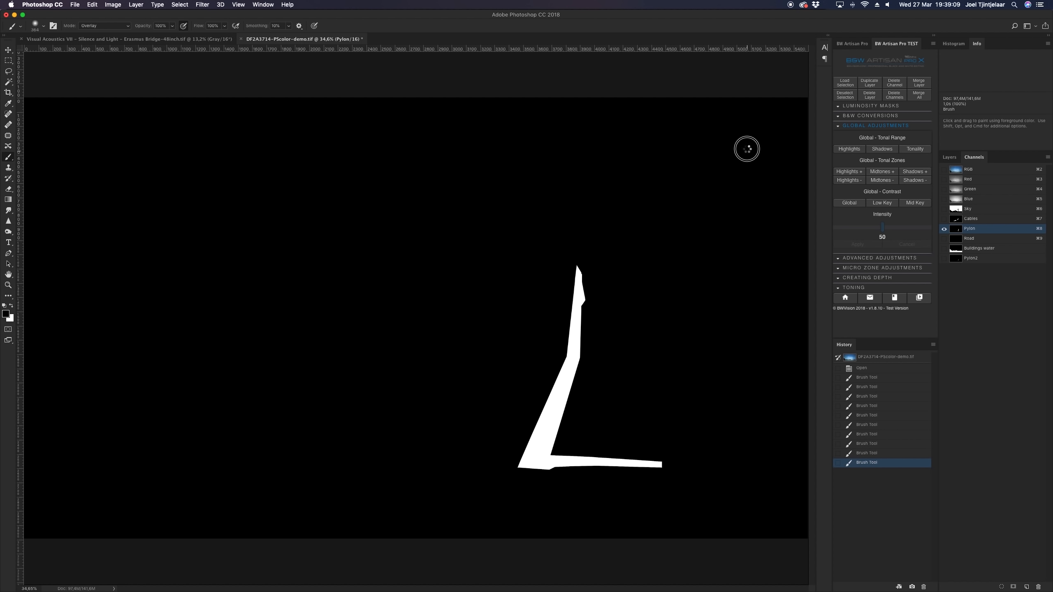
Paint over the black background around the road strip in the Road channel with a much larger brush
click(986, 239)
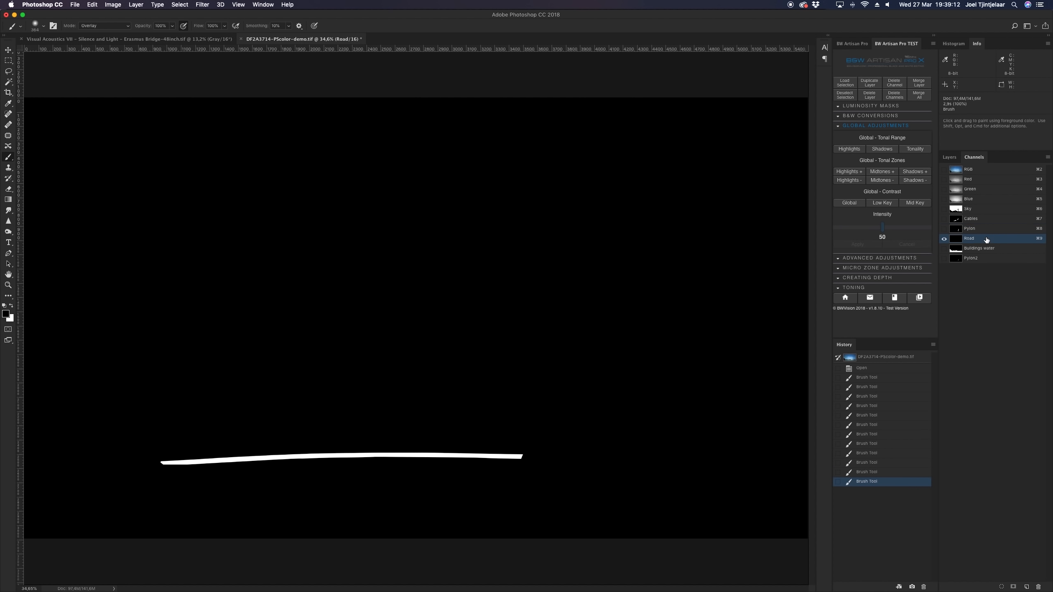
right_click(525, 229)
drag(618, 249, 616, 249)
mouse_move(427, 183)
mouse_down()
mouse_move(377, 211)
mouse_move(392, 212)
mouse_up()
drag(344, 270, 590, 493)
mouse_move(439, 235)
mouse_down()
mouse_move(212, 295)
mouse_move(298, 447)
mouse_up()
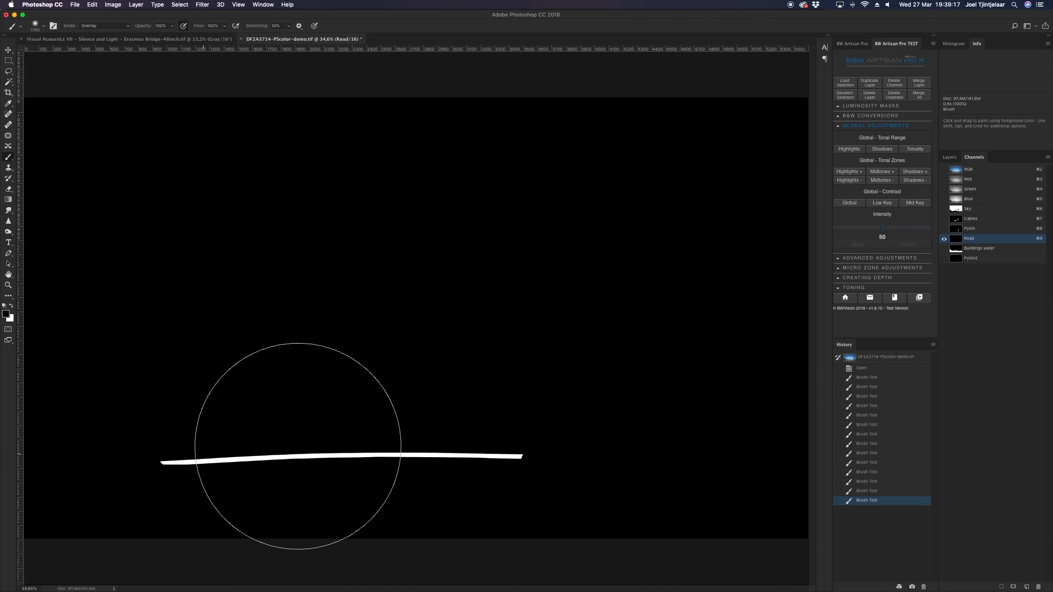
Paint over the black areas of the Buildings water channel and, with a much smaller brush, of the Pylon2 channel
click(975, 252)
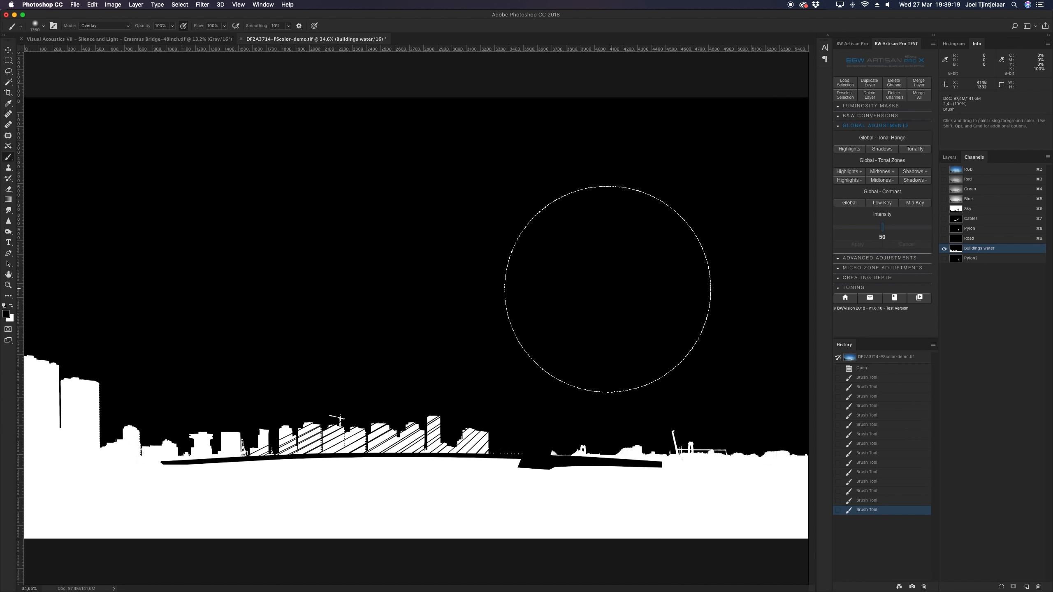
drag(195, 176, 92, 407)
click(974, 258)
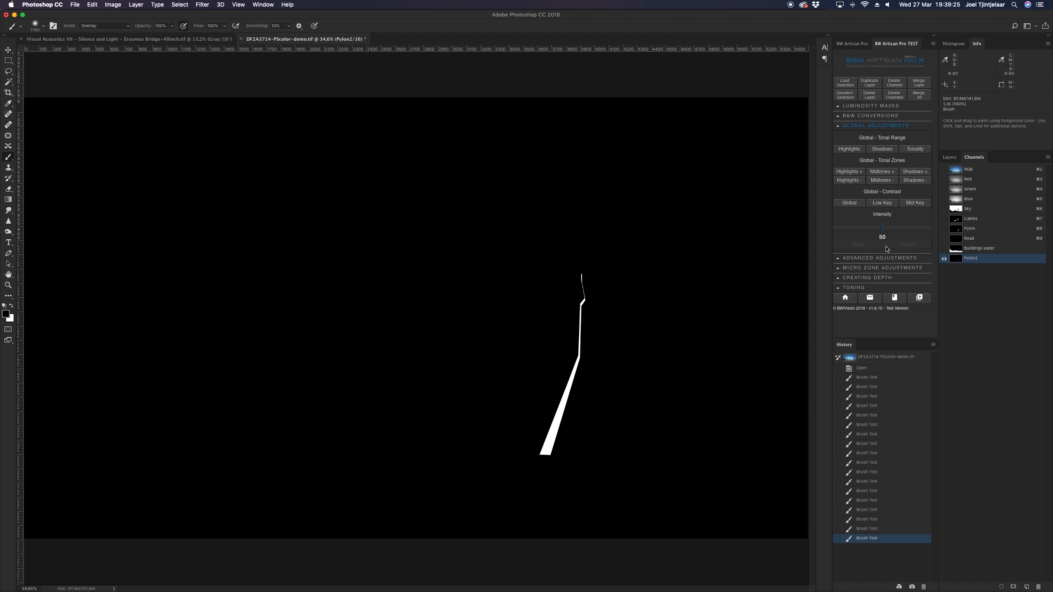
right_click(537, 314)
drag(612, 337, 582, 336)
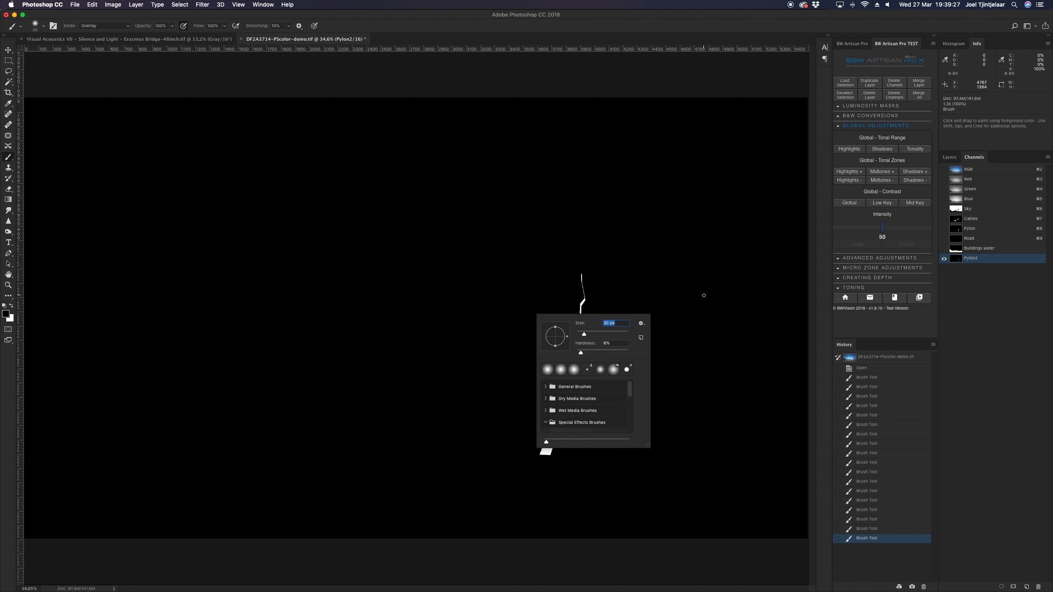
click(700, 294)
Return to the composite RGB image, convert it with the standard Neutral black-and-white conversion and merge the resulting layer
click(966, 170)
click(949, 158)
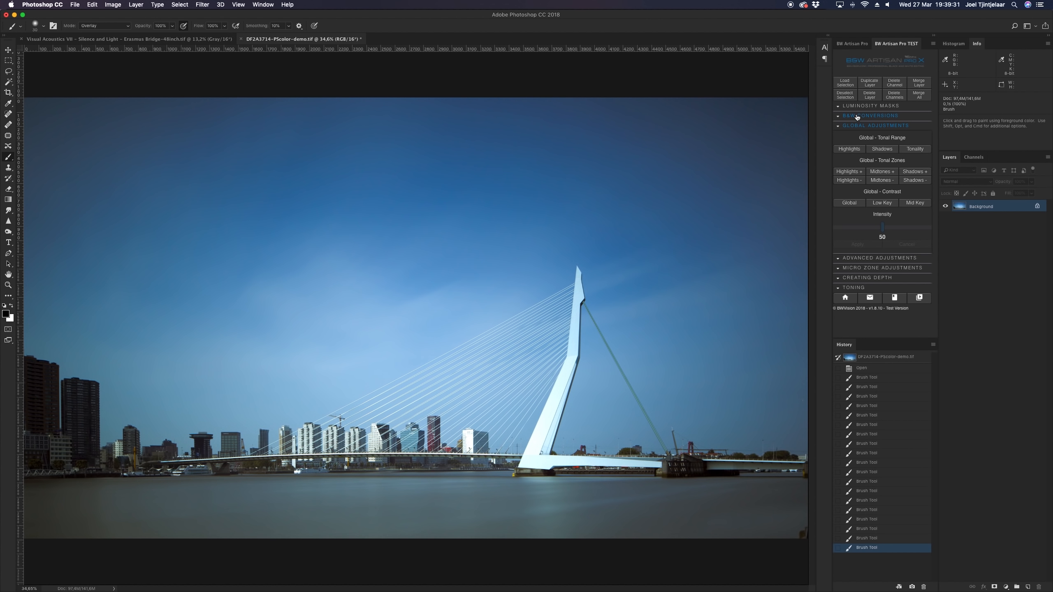
click(856, 116)
click(862, 139)
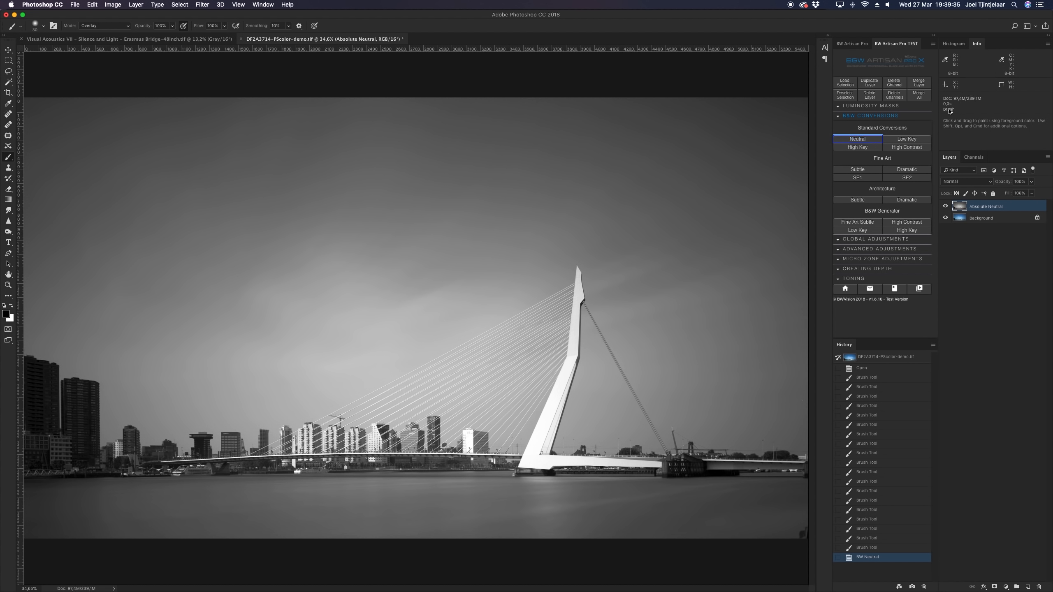
click(929, 87)
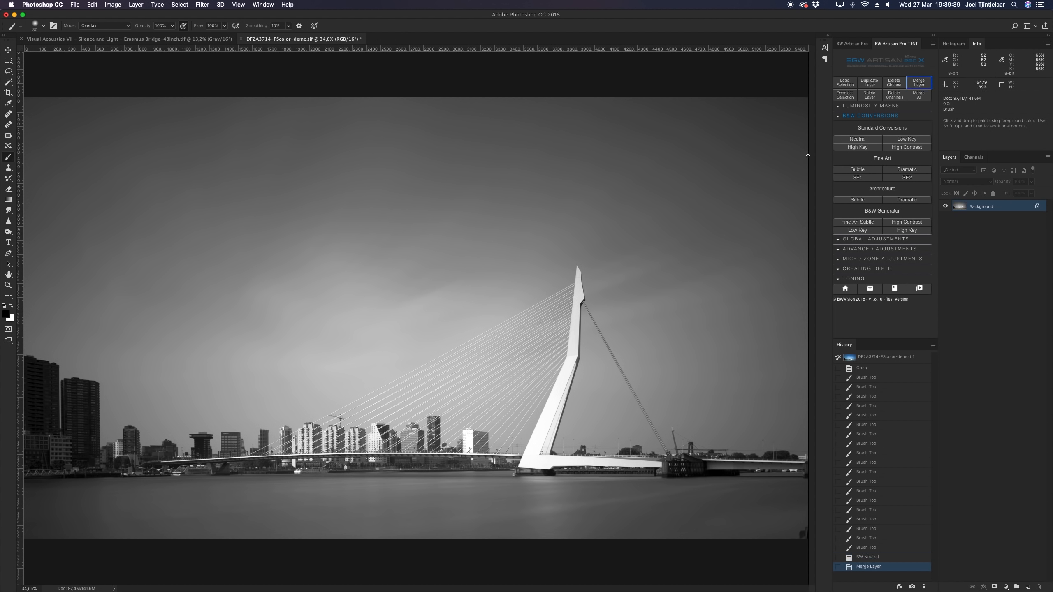
Apply a Low Key contrast adjustment with increased intensity to a loaded selection and merge the adjustment layer
click(875, 239)
click(844, 83)
click(881, 203)
drag(882, 227, 908, 228)
click(857, 244)
click(919, 83)
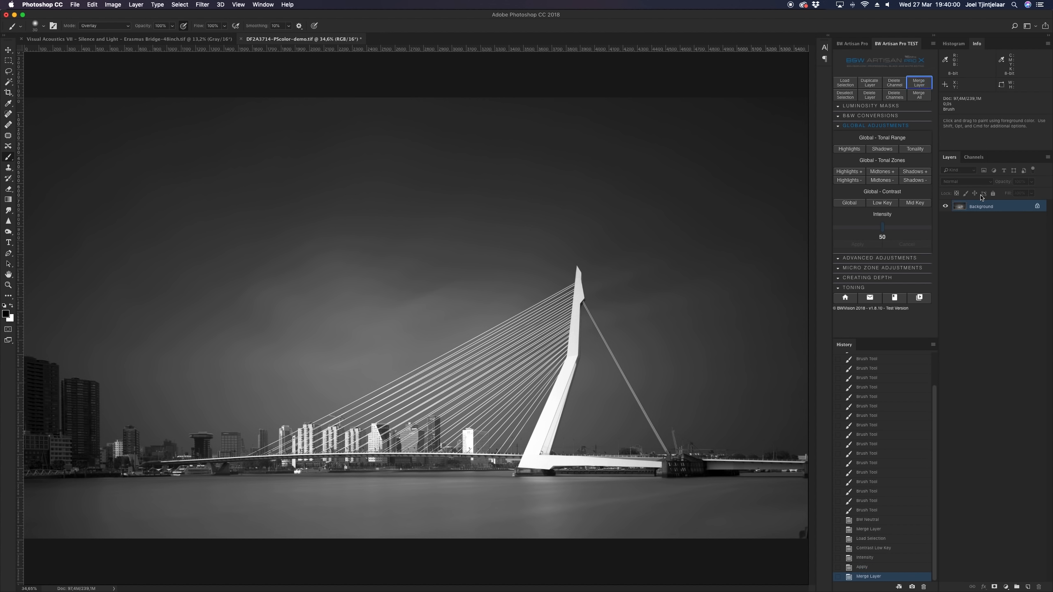
Duplicate the Background layer, hide the copy and give it a layer mask, leaving the Background layer selected
key(super+j)
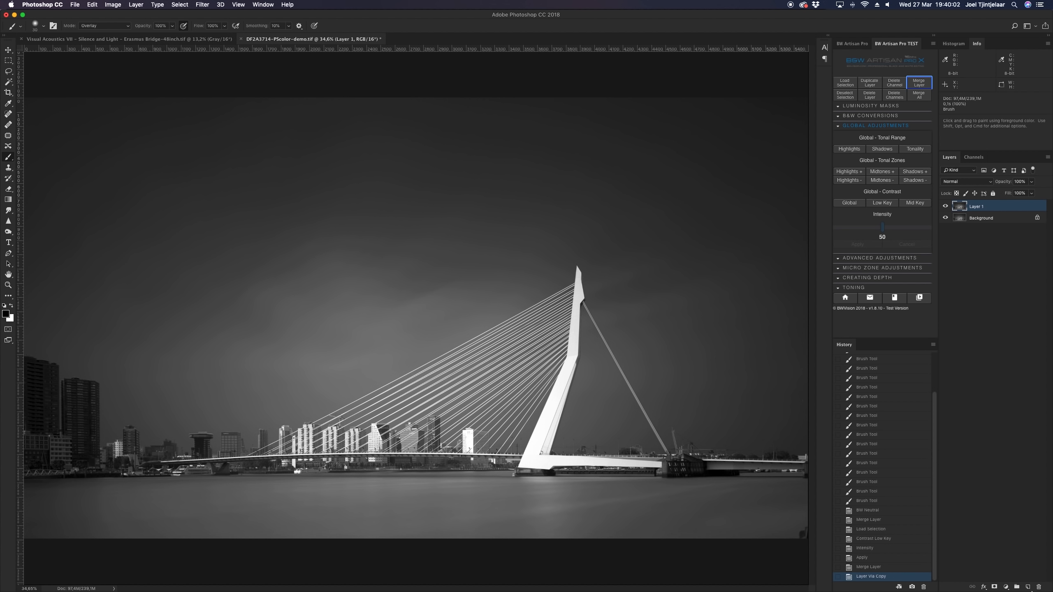
click(946, 210)
click(995, 586)
click(960, 217)
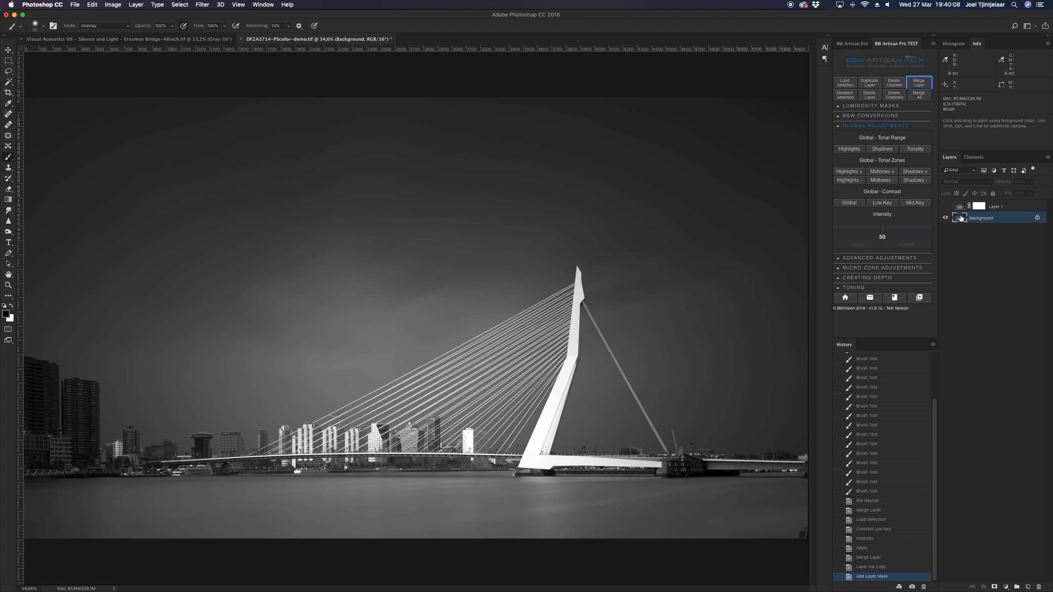
Add Gaussian, monochromatic noise to the Background layer
click(202, 4)
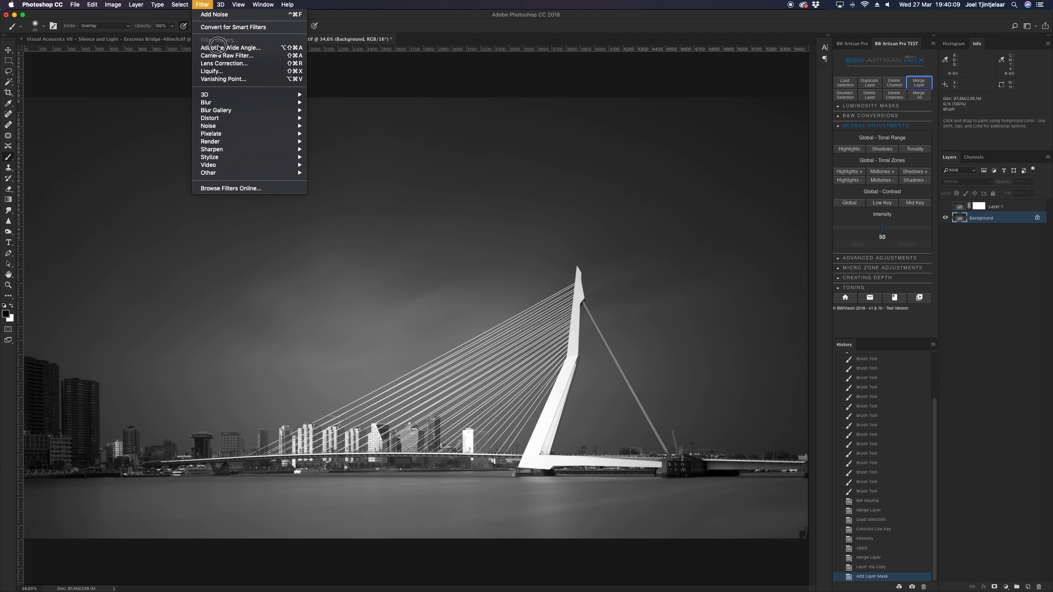
mouse_move(221, 97)
mouse_move(229, 127)
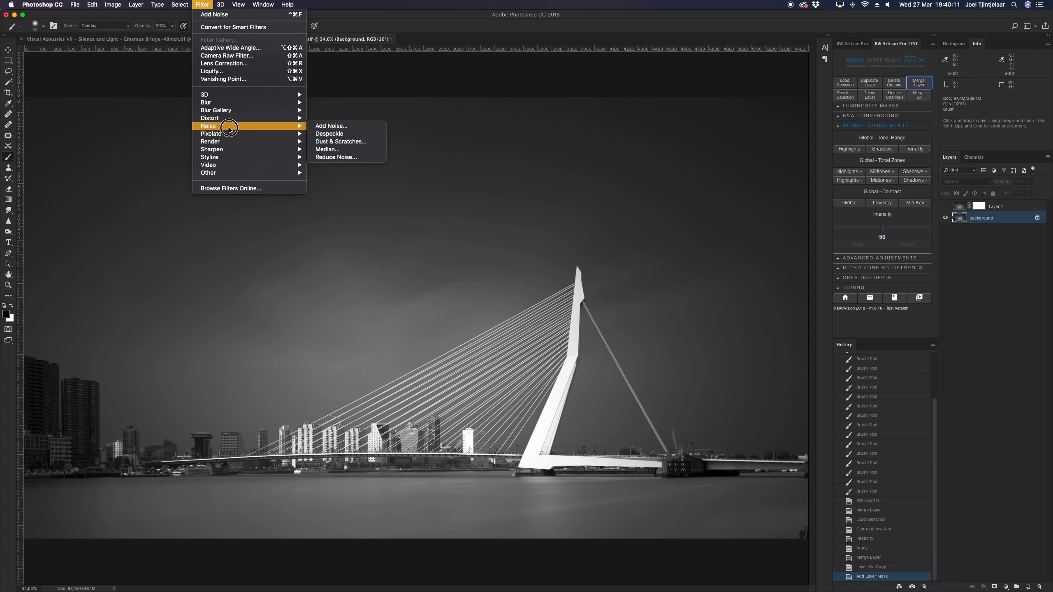
click(322, 126)
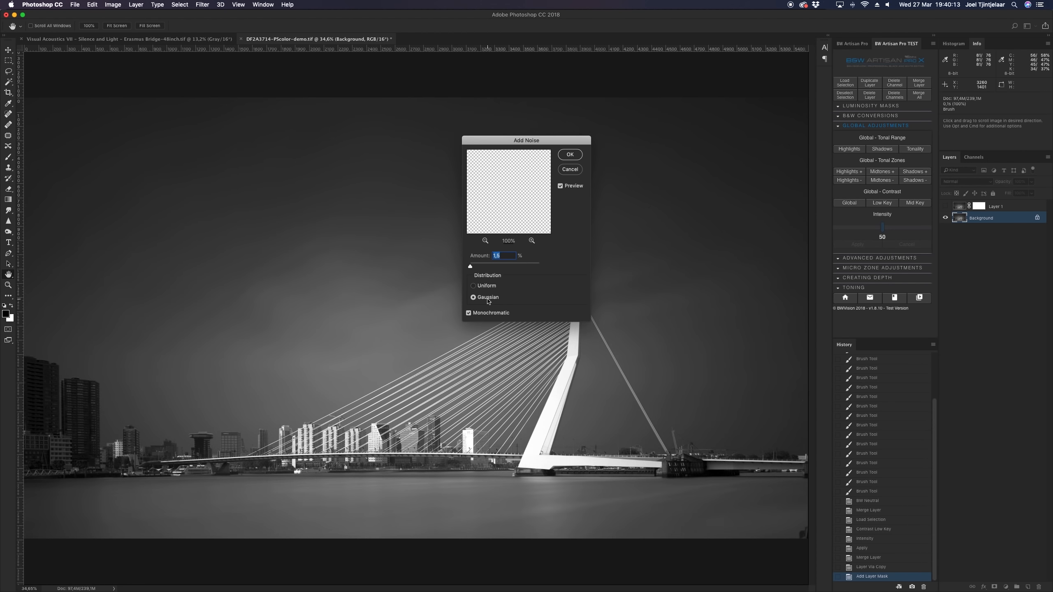
click(570, 154)
Show Layer 1 again, target its layer mask and load the Sky channel as a new selection
click(945, 206)
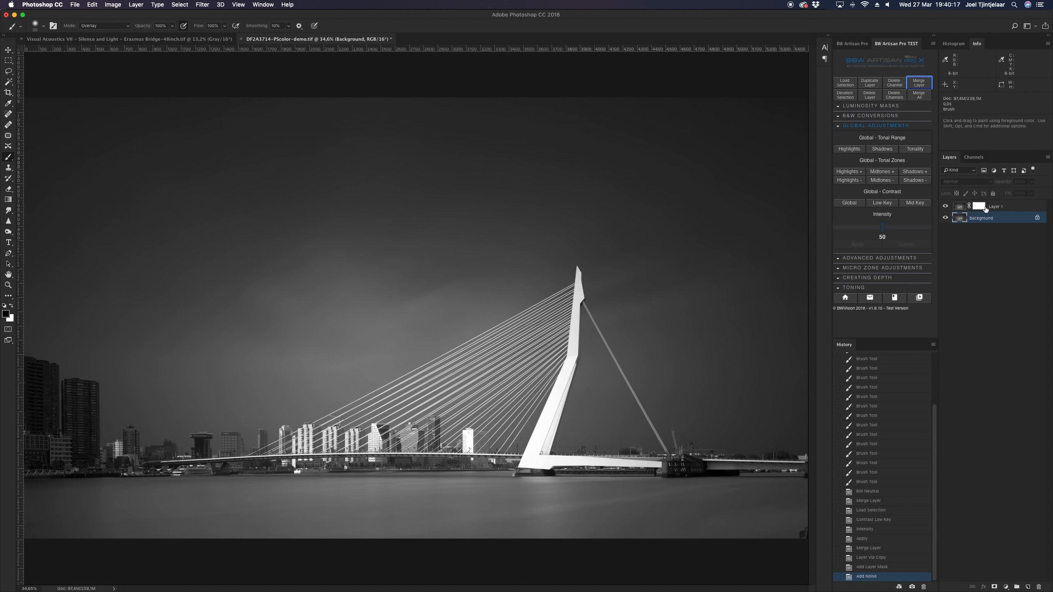
click(979, 206)
click(844, 83)
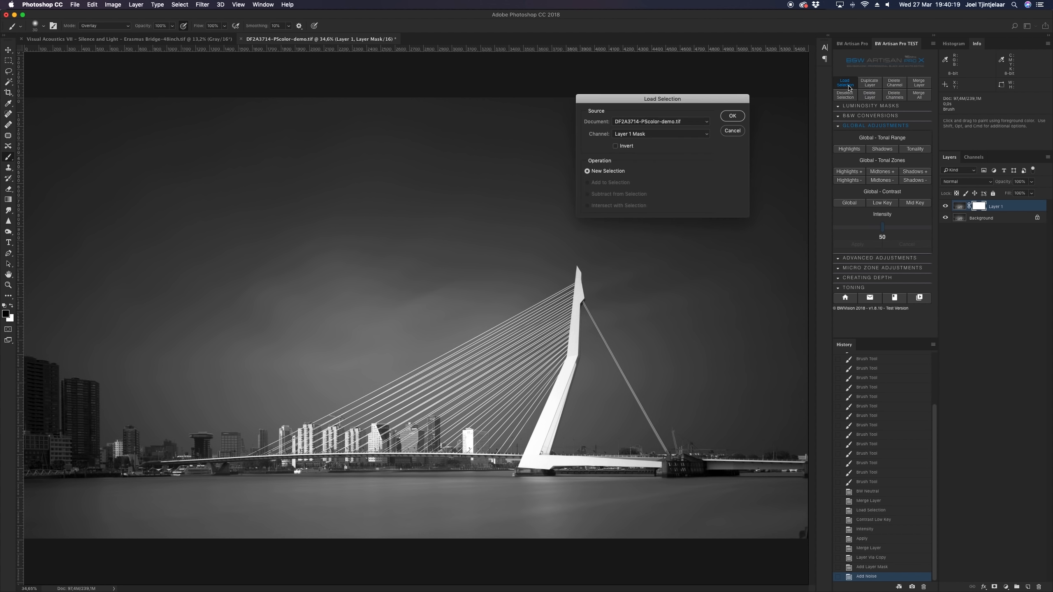
click(684, 140)
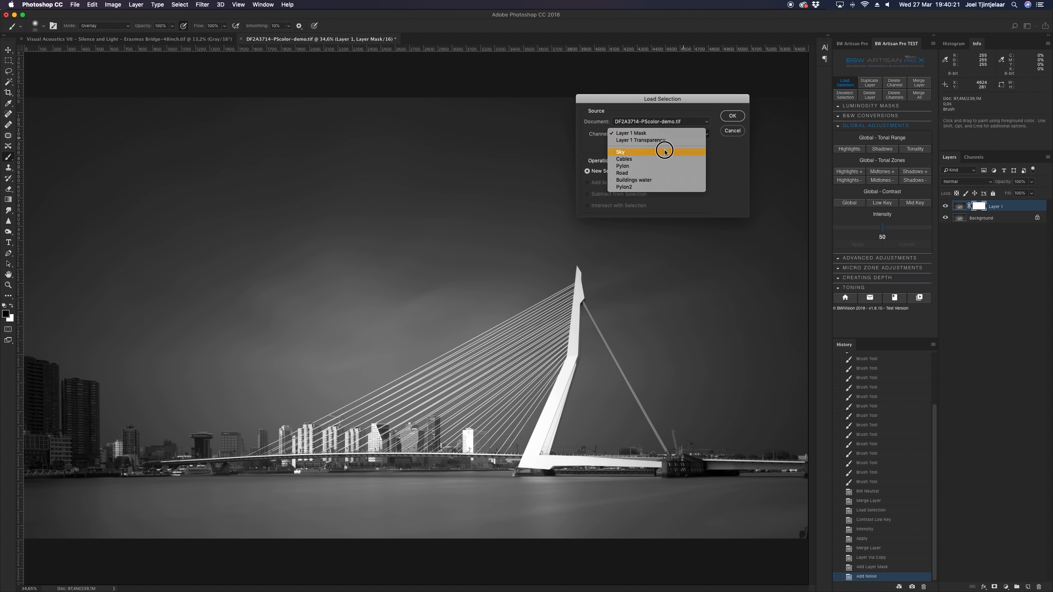
click(666, 151)
click(728, 121)
Black out the selected sky on Layer 1's mask with a short Gradient stroke above the image and deselect
key(g)
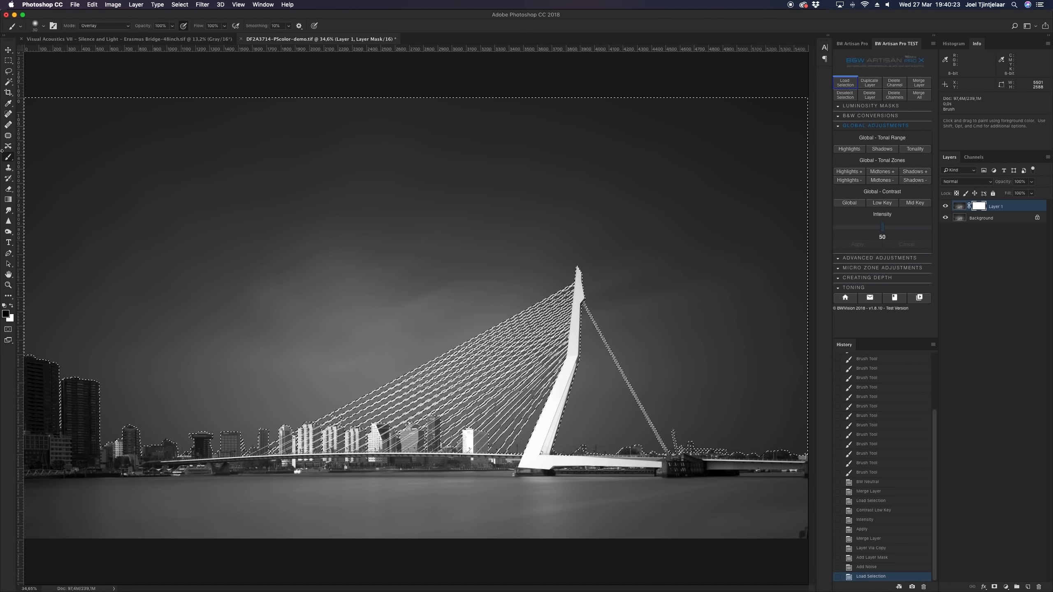
drag(202, 77, 204, 66)
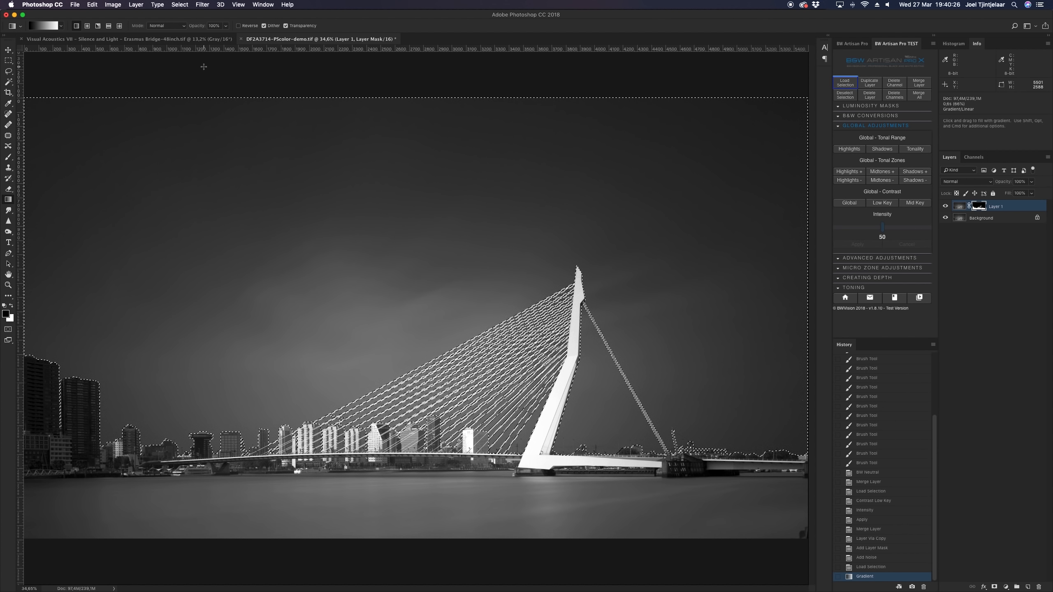
click(179, 4)
click(184, 22)
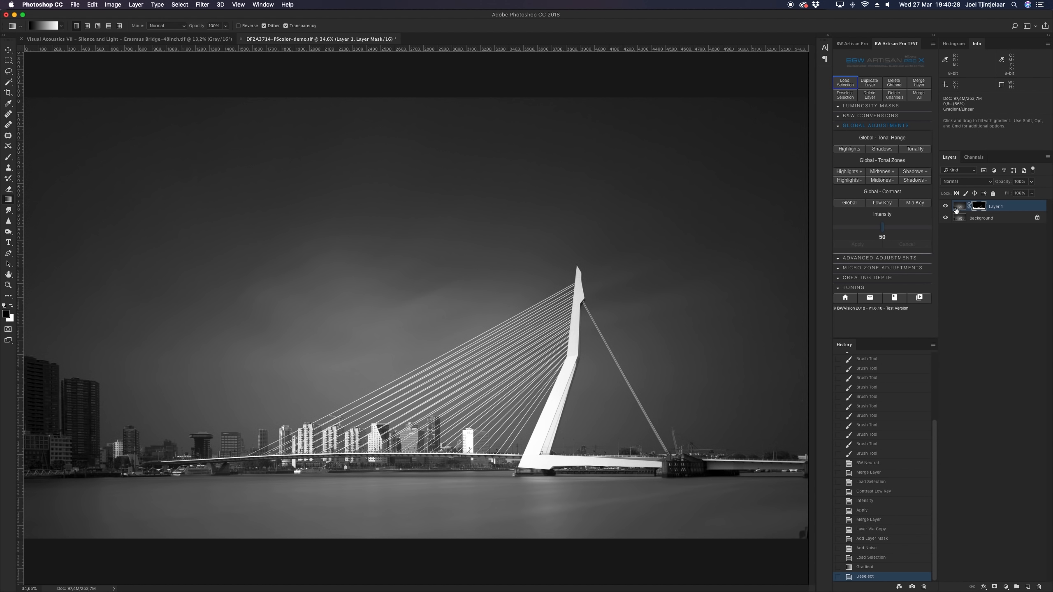
Merge Layer 1 down into the Background layer
right_click(1013, 209)
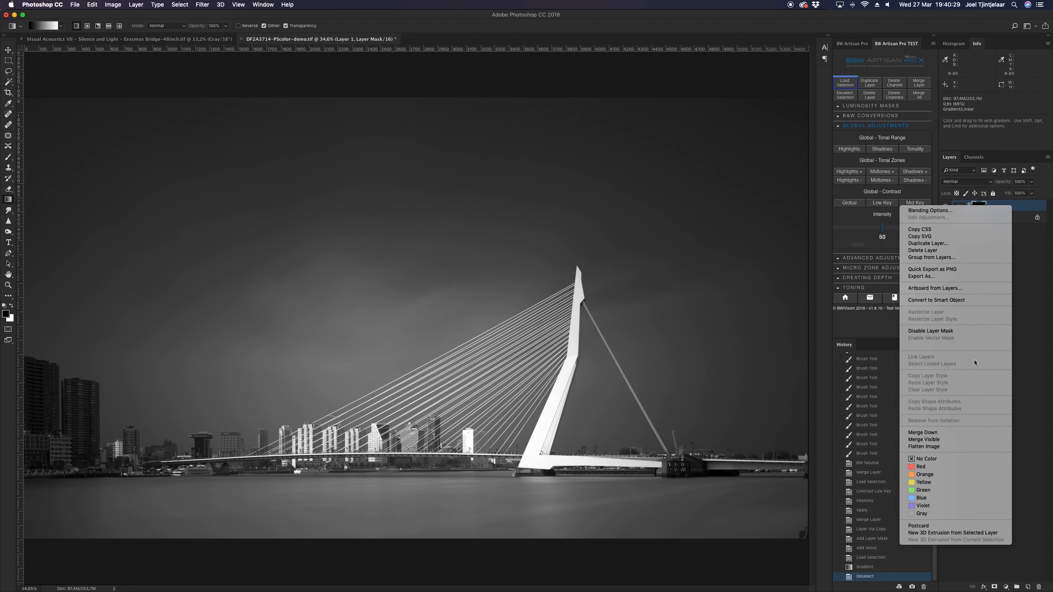
click(952, 432)
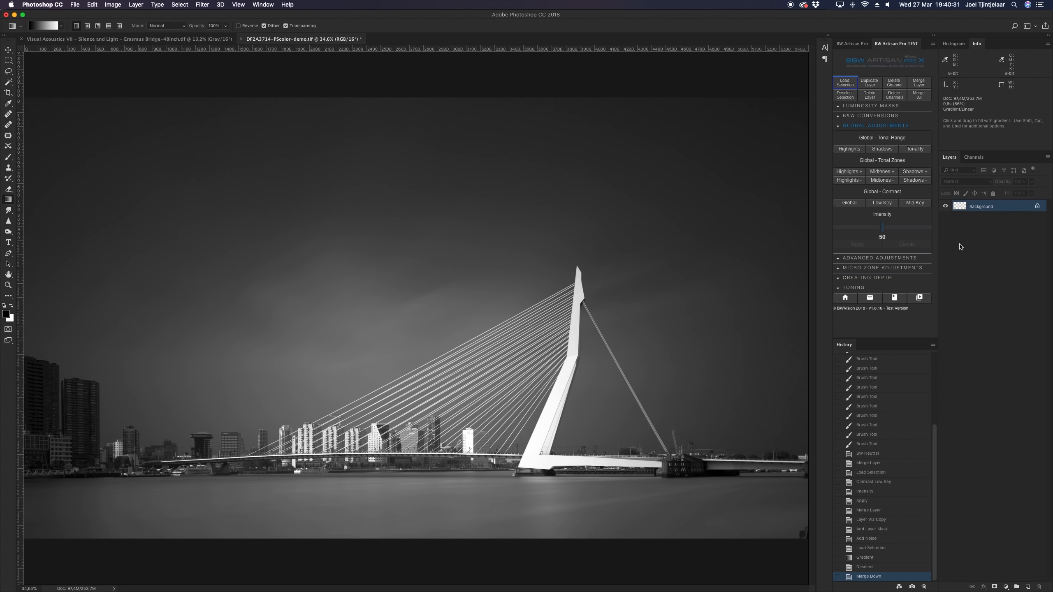
click(850, 86)
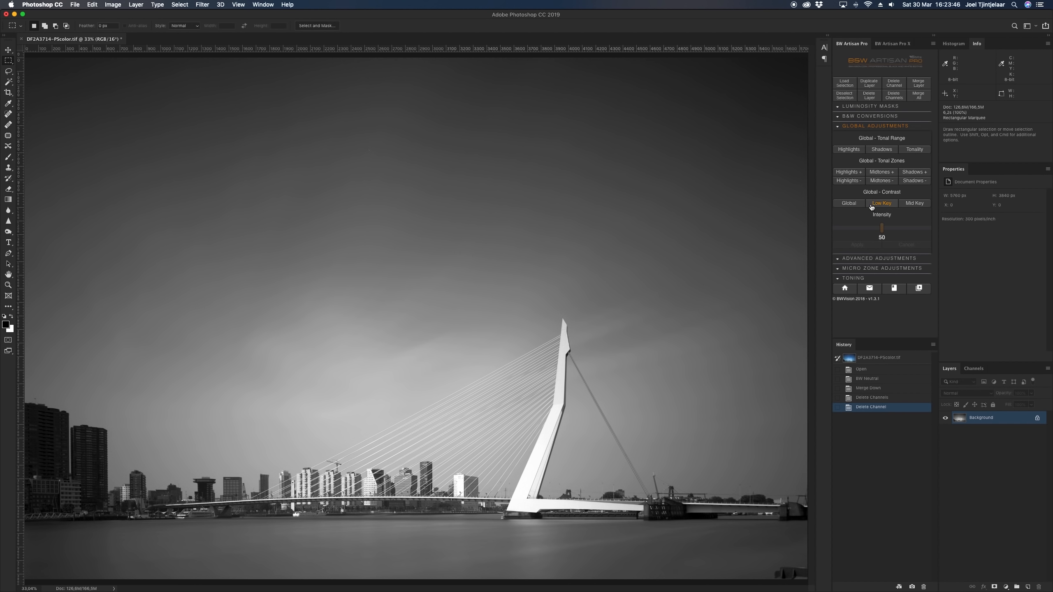
Open a Curves adjustment on the black-and-white bridge photo and pull the midtones down to input 119, output 57
click(111, 5)
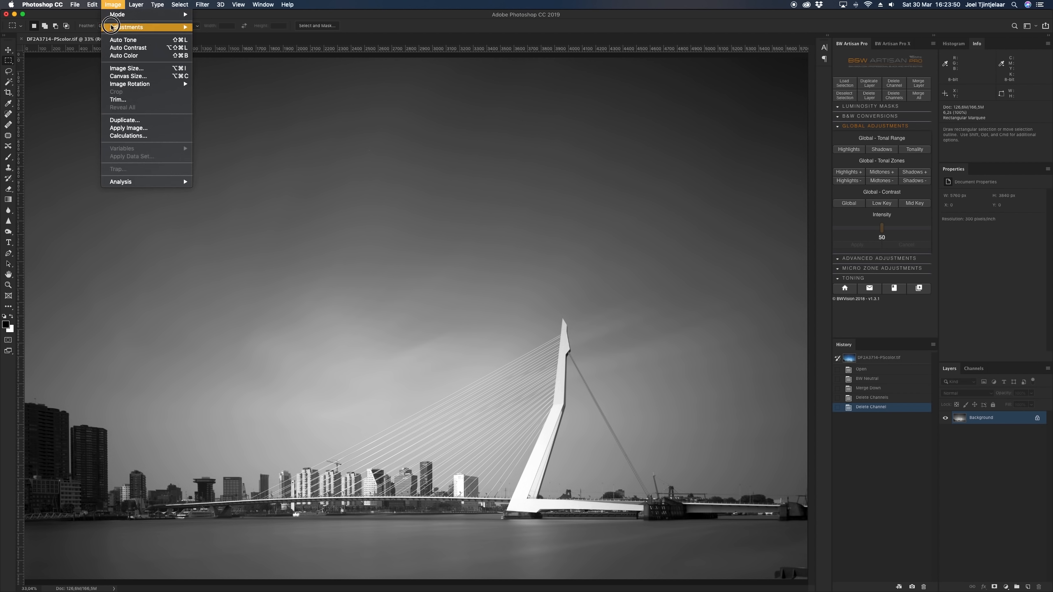
mouse_move(112, 27)
click(214, 44)
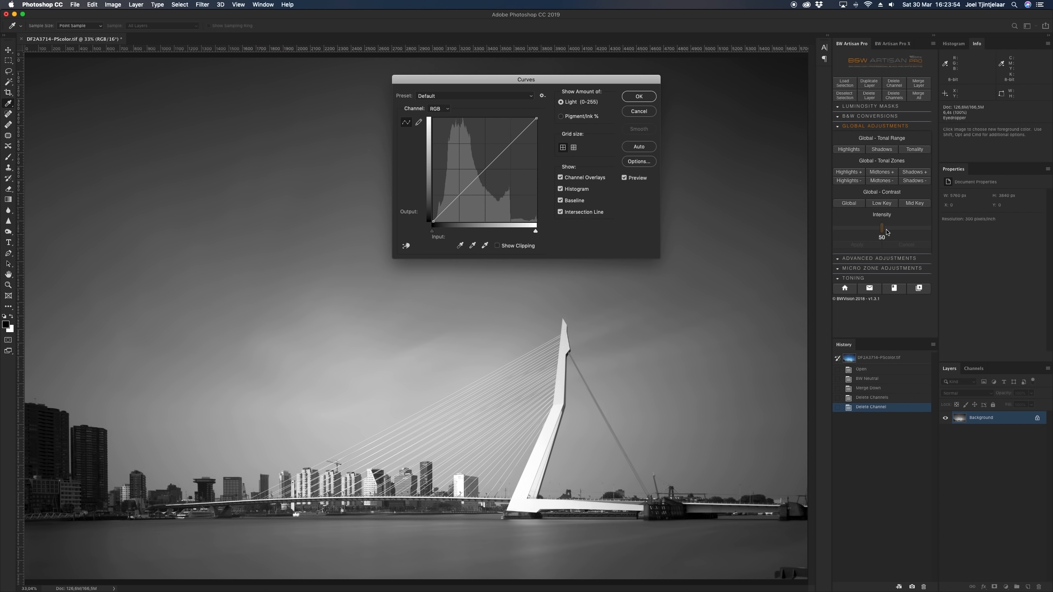
drag(542, 79, 594, 14)
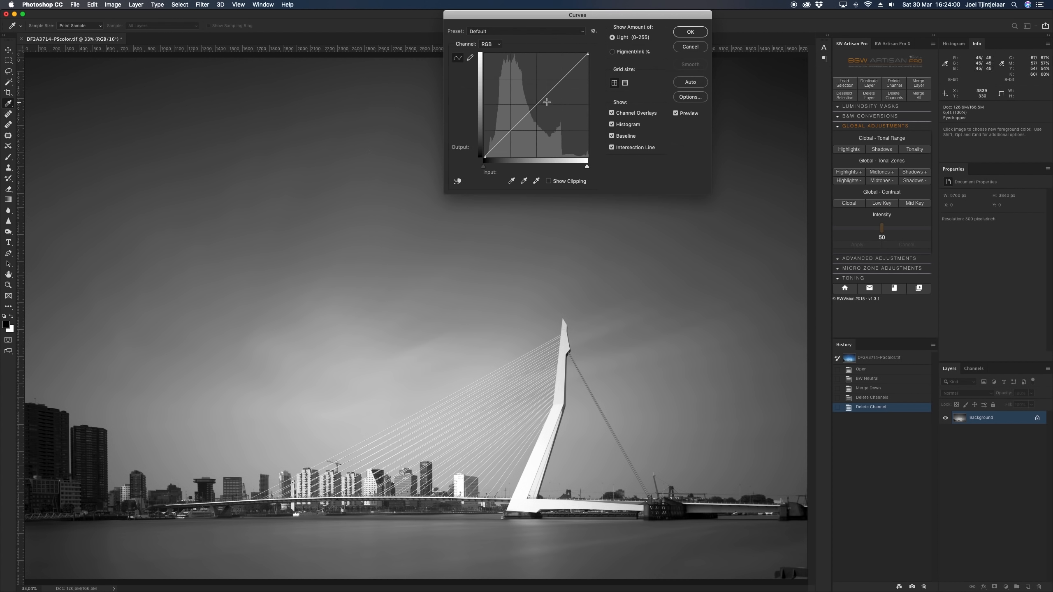
drag(530, 111, 533, 134)
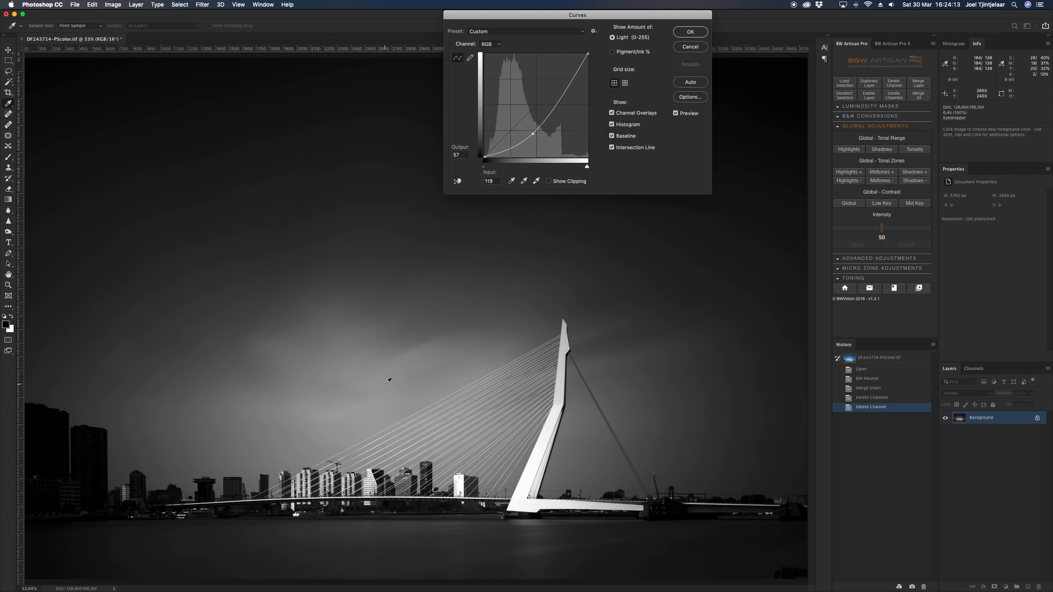
Try an S-shaped curve with a raised highlight point and the lower point at input 110, output 69
drag(532, 134, 530, 137)
drag(558, 100, 553, 85)
drag(531, 136, 529, 129)
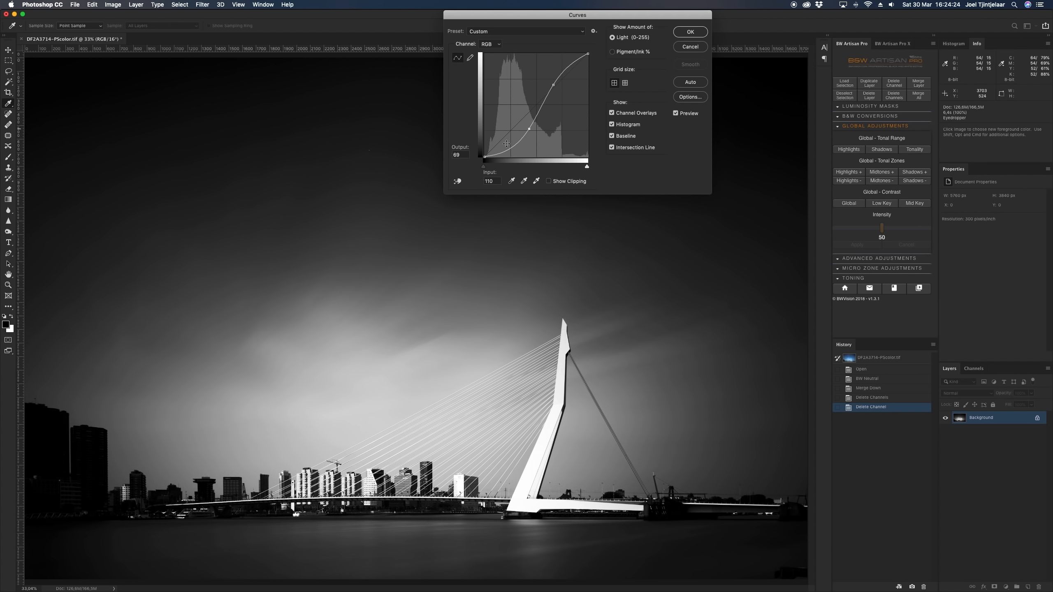
Remove the highlight point from the curve and lower the remaining point to input 109, output 52
click(552, 86)
key(Delete)
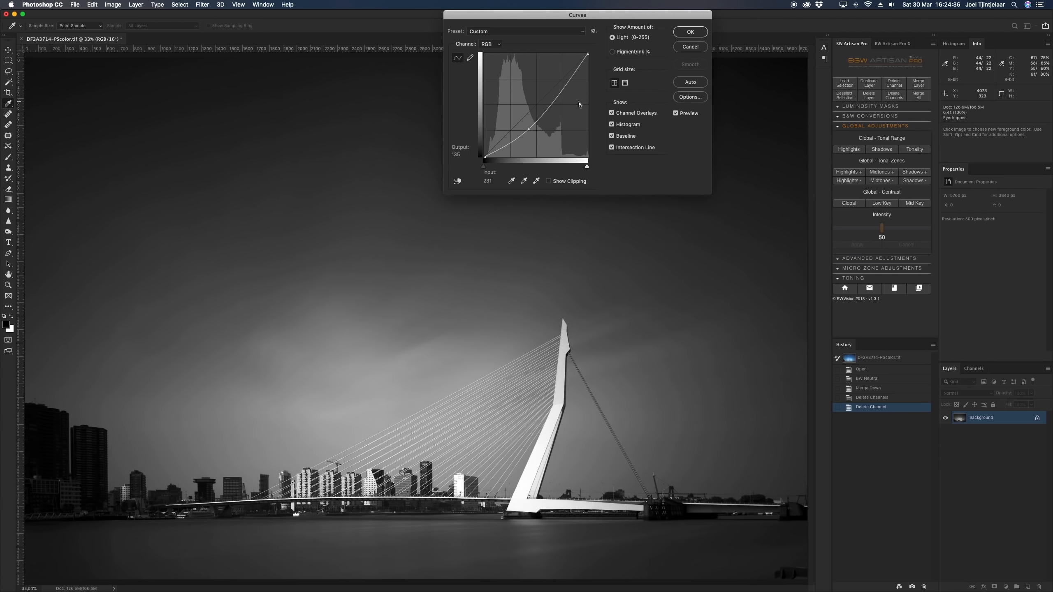
drag(528, 129, 528, 136)
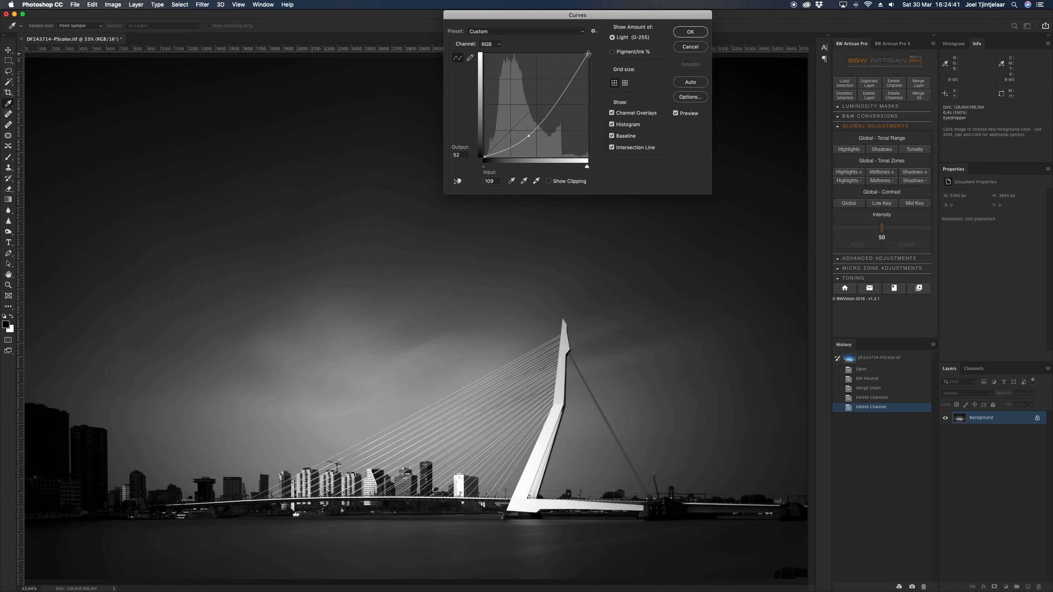
Try lowering the curve's white endpoint to output 162, and restore it to output 255
drag(588, 54, 593, 91)
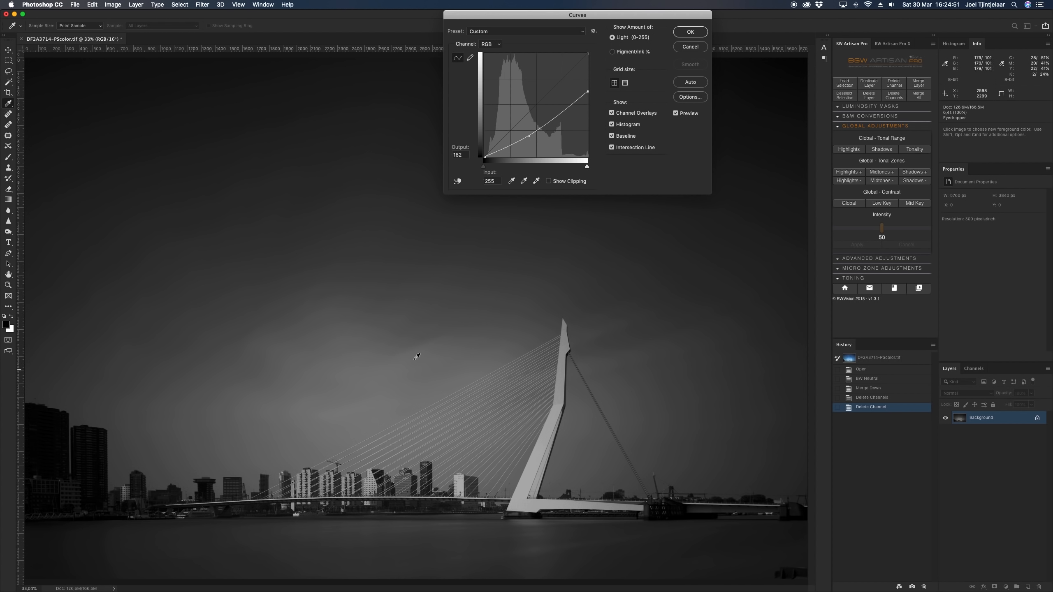
drag(586, 93, 589, 54)
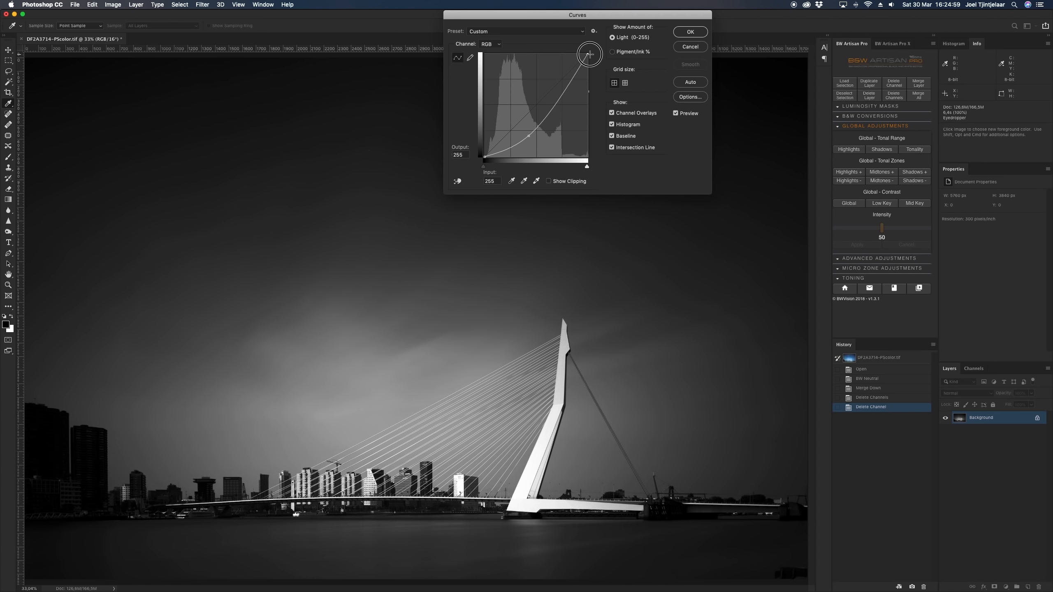
Lower the curve's white endpoint, pull the midtone point at input 109 down to output 35, and nudge the black endpoint up
drag(589, 54, 595, 103)
drag(529, 136, 529, 146)
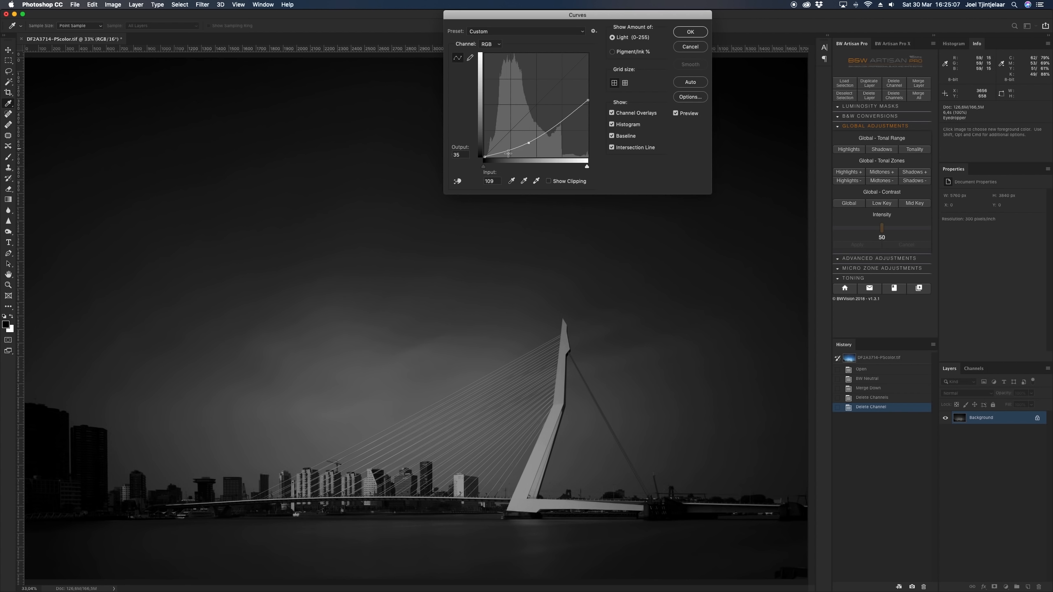
click(485, 157)
key(Up)
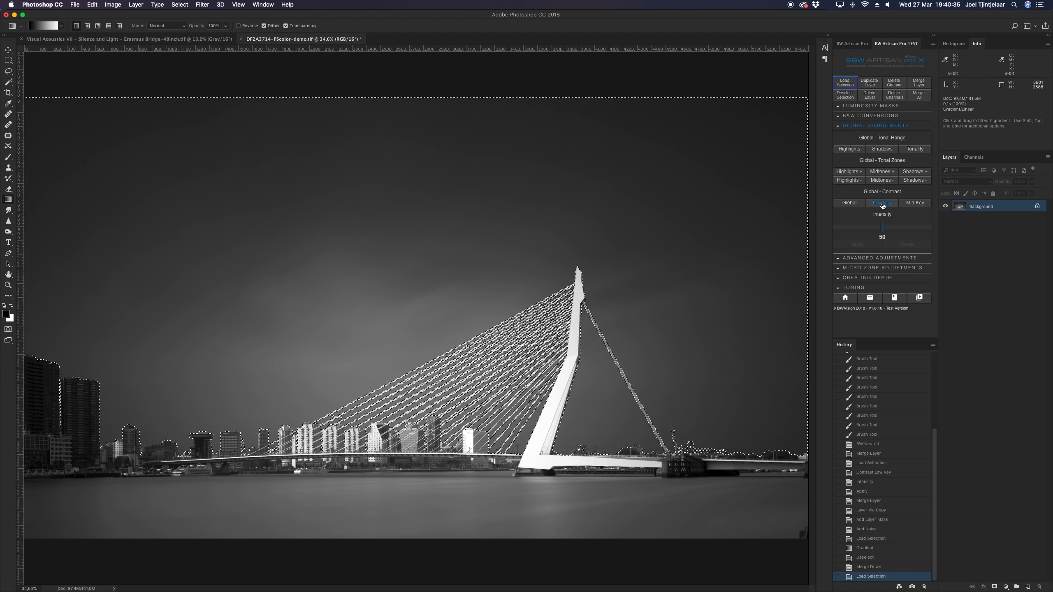
Apply a Low Key global contrast at intensity 89 to the selected sky and rename its layer Sky
click(882, 202)
drag(882, 226, 919, 233)
click(859, 247)
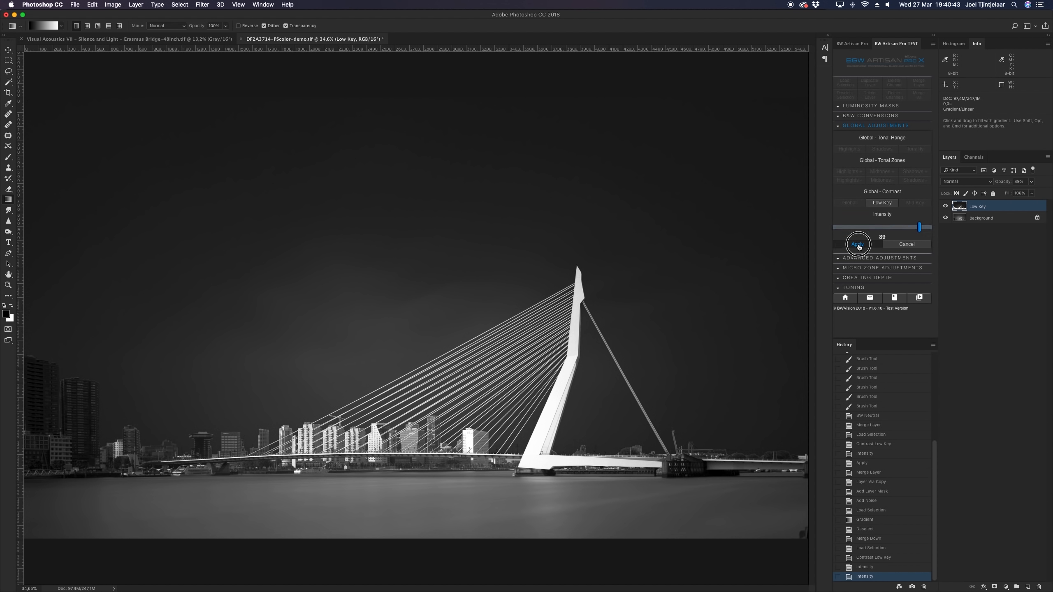
double_click(976, 207)
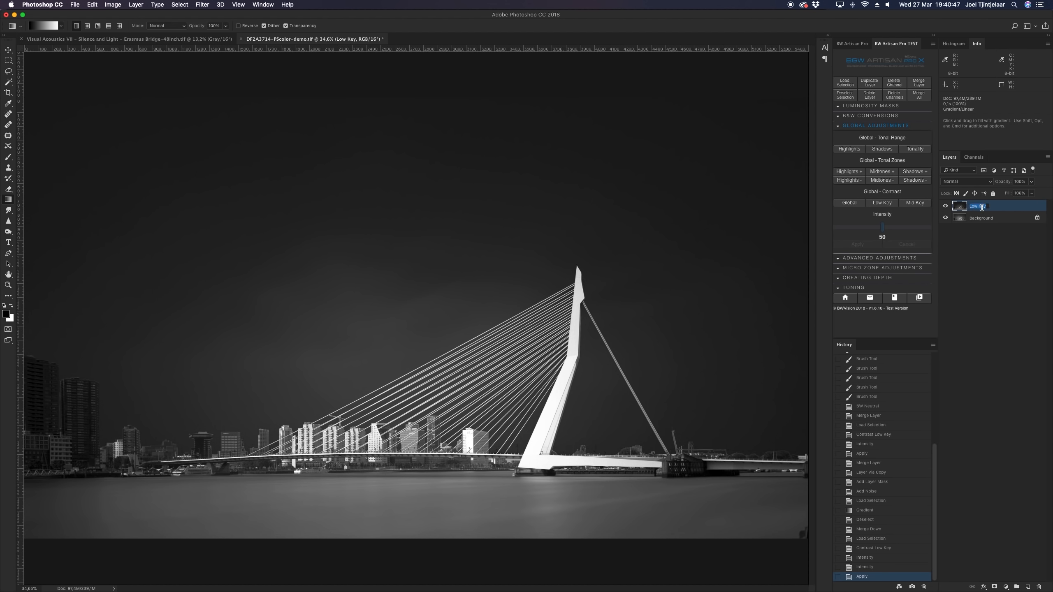
key(Return)
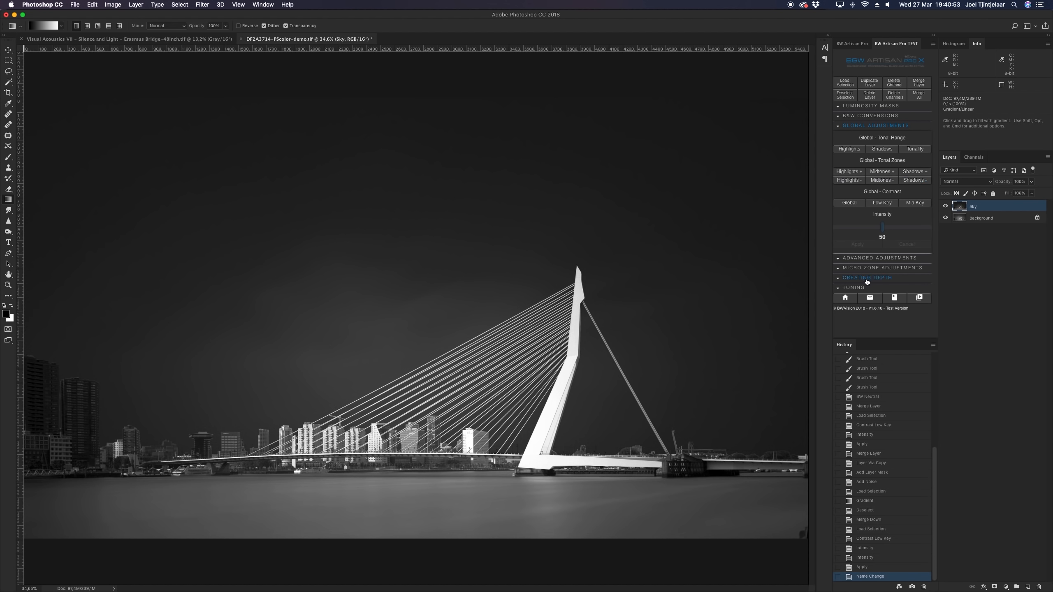
Set the Creating Depth direction to Top to bottom and load the sky as a selection
click(866, 278)
click(862, 165)
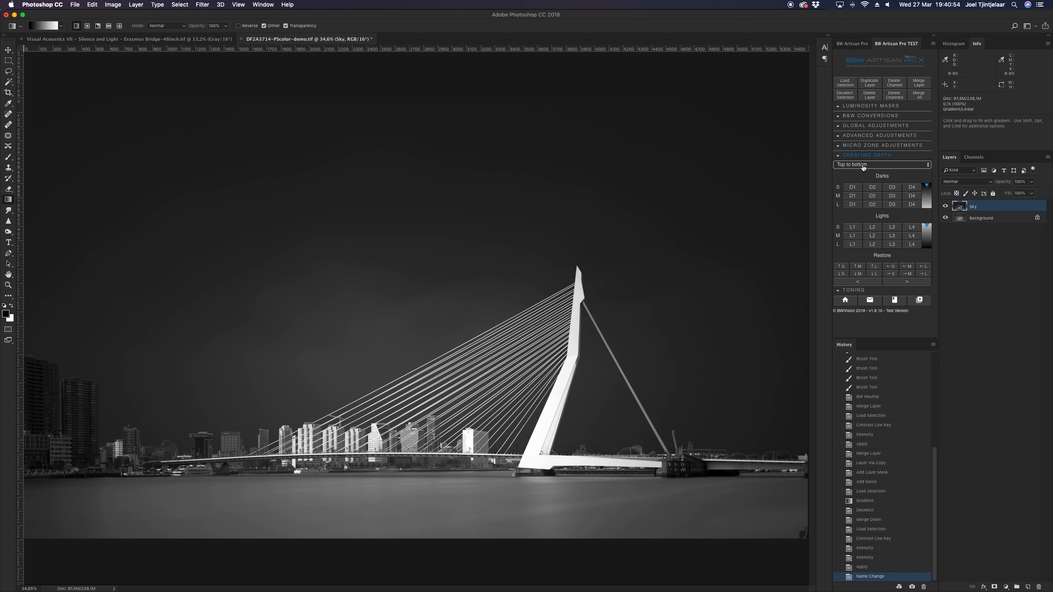
click(874, 165)
click(874, 179)
click(845, 82)
click(686, 134)
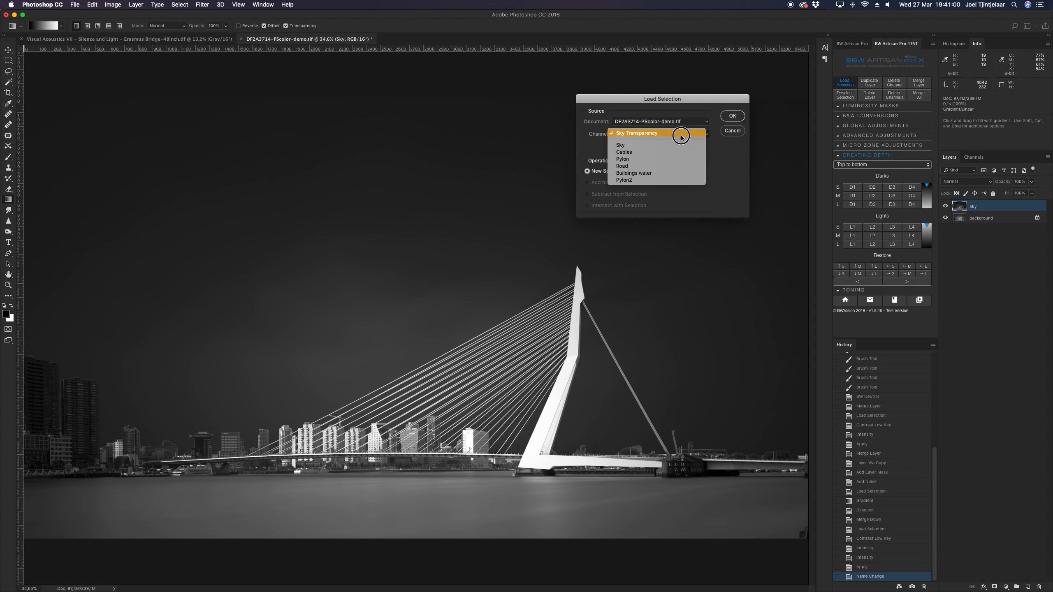
key(Return)
click(732, 116)
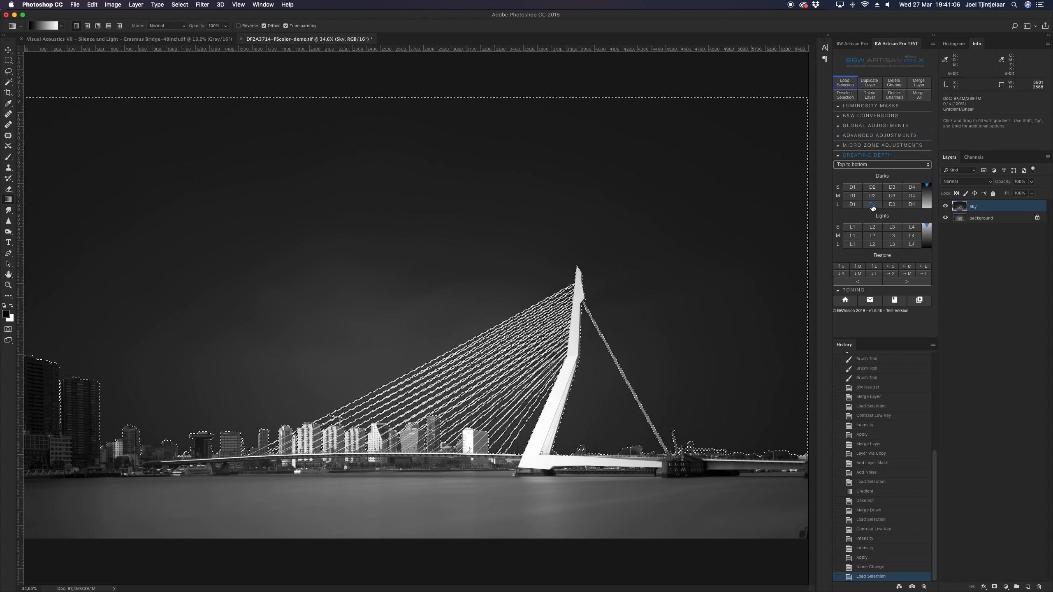
Darken the selected sky with large D2 and D1 top-to-bottom gradients and a large D2 bottom-to-top gradient
click(872, 205)
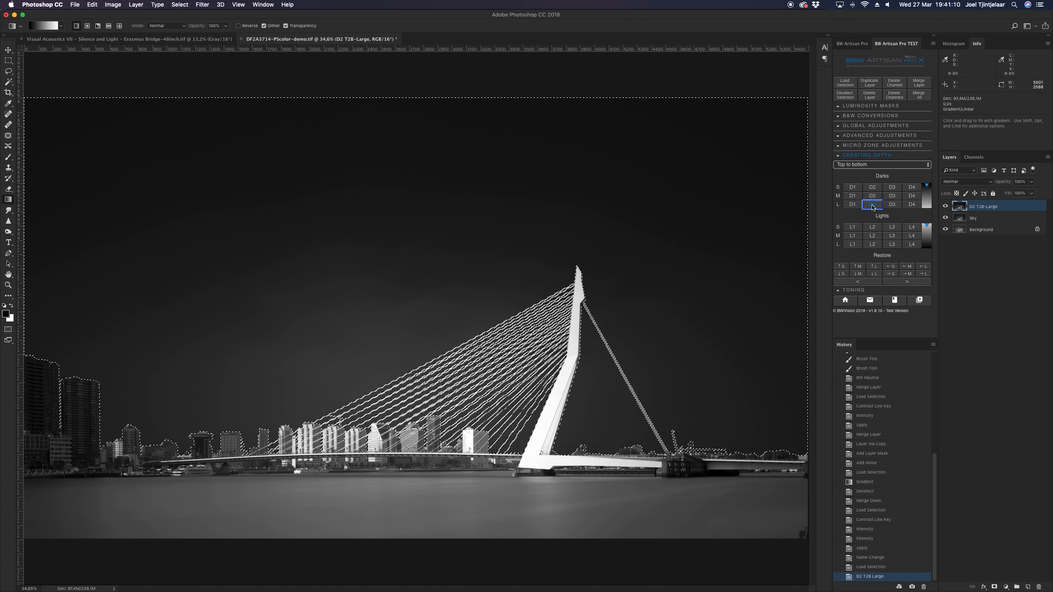
click(852, 204)
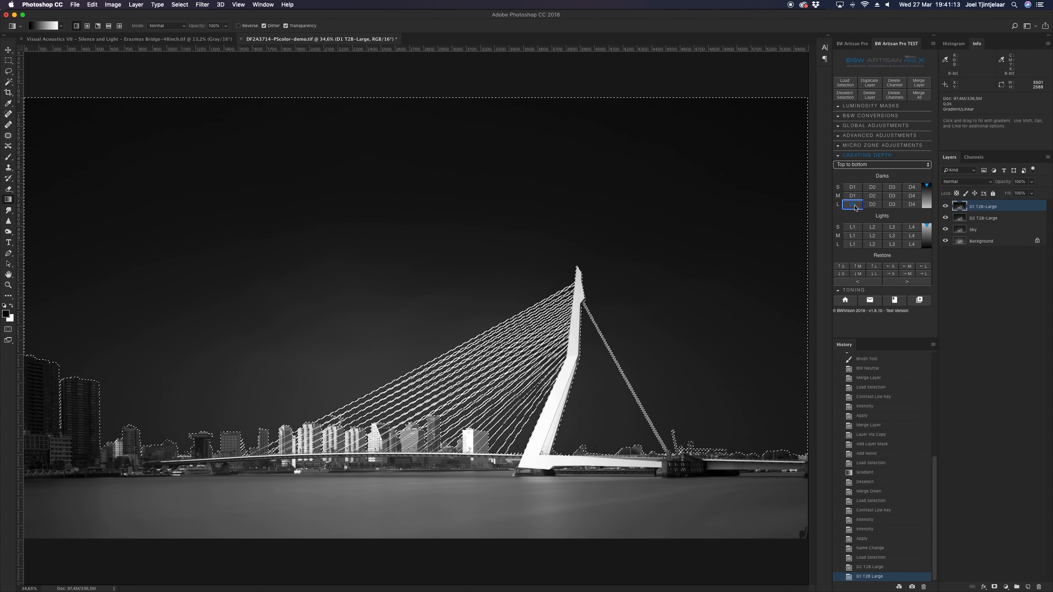
click(856, 164)
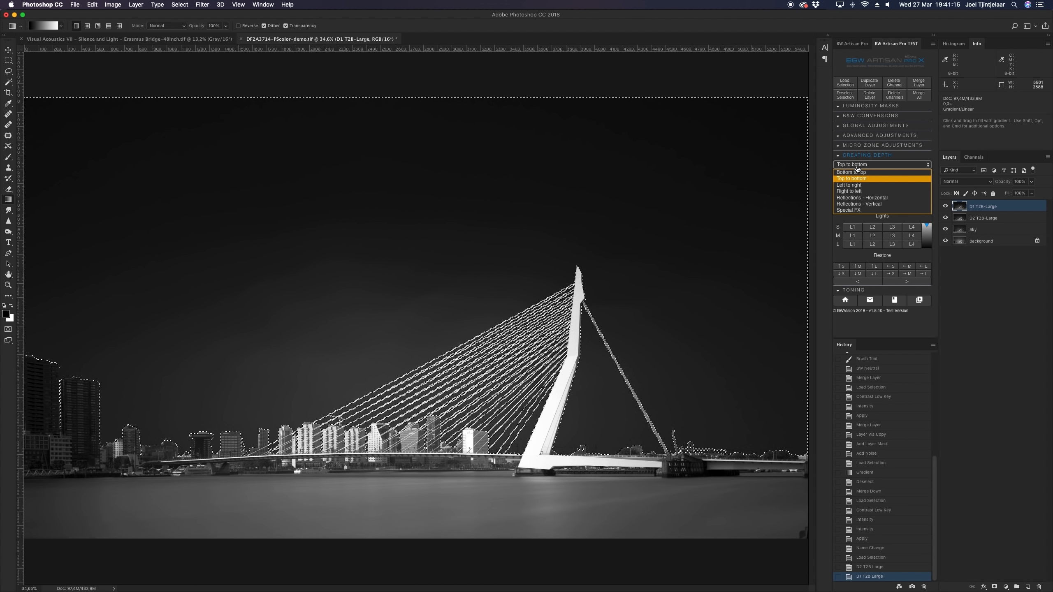
click(855, 173)
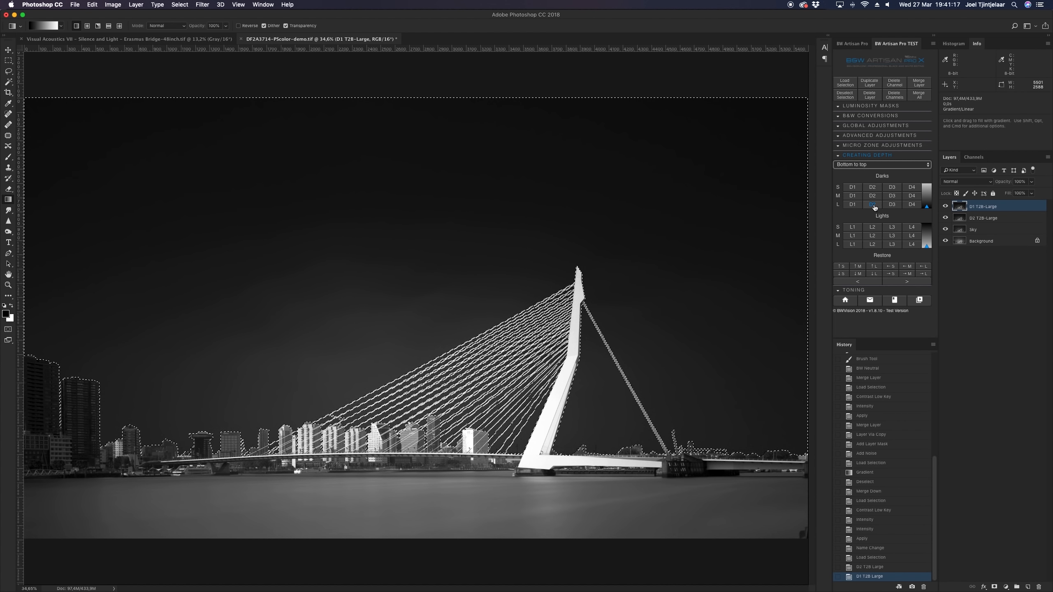
click(873, 205)
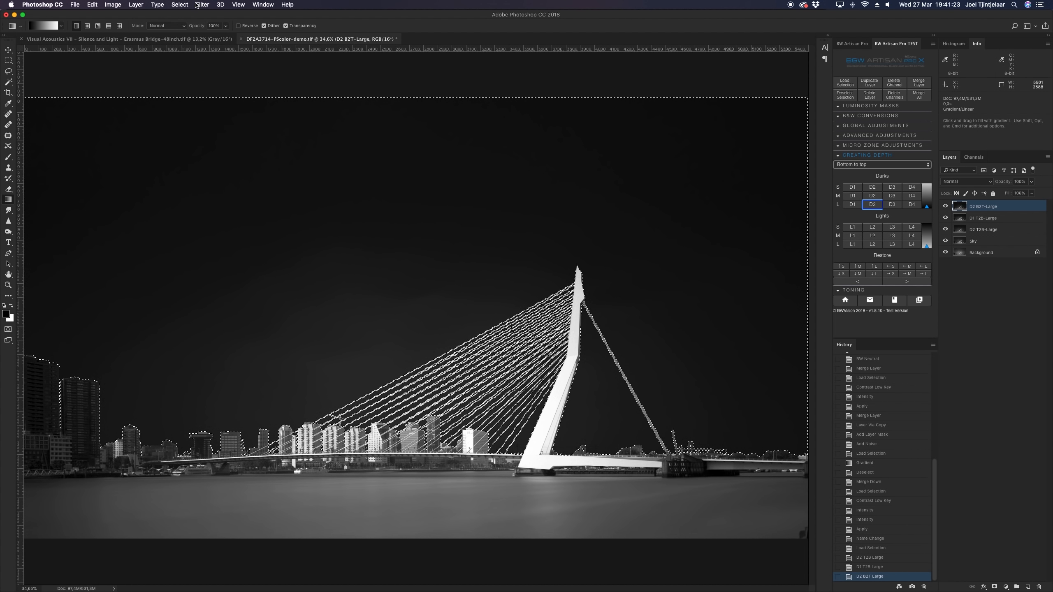
Merge the three sky-darkening gradient layers down into the Sky layer and clear the selection
click(179, 5)
click(183, 23)
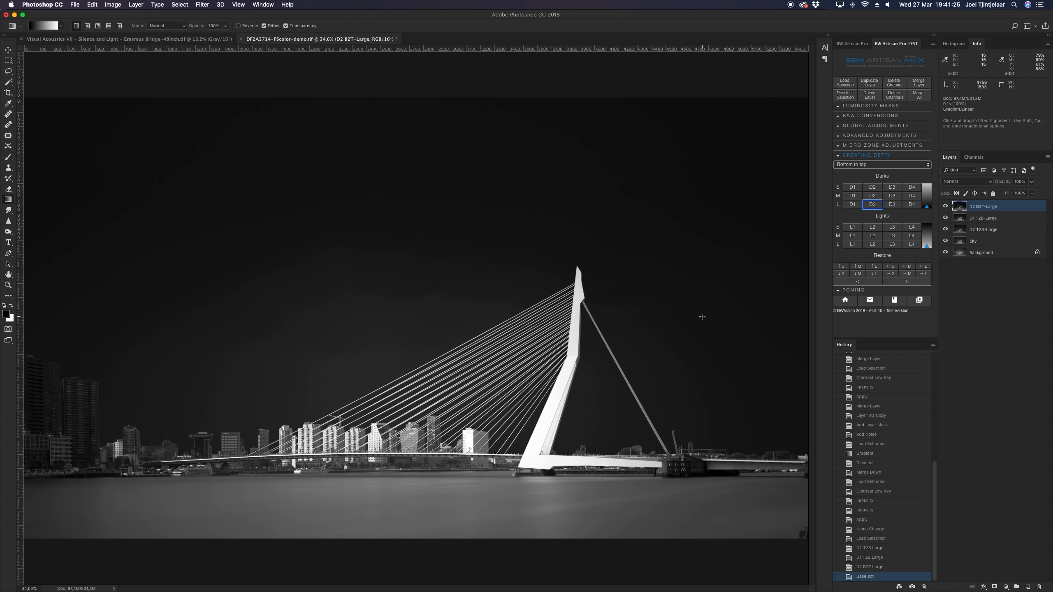
click(925, 83)
click(925, 83)
click(179, 5)
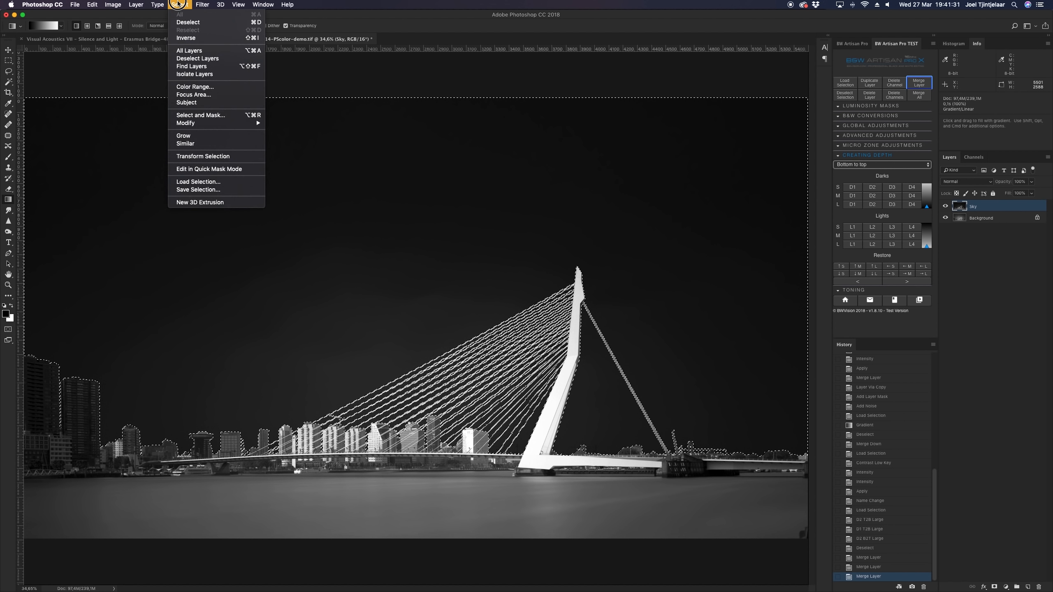
click(189, 21)
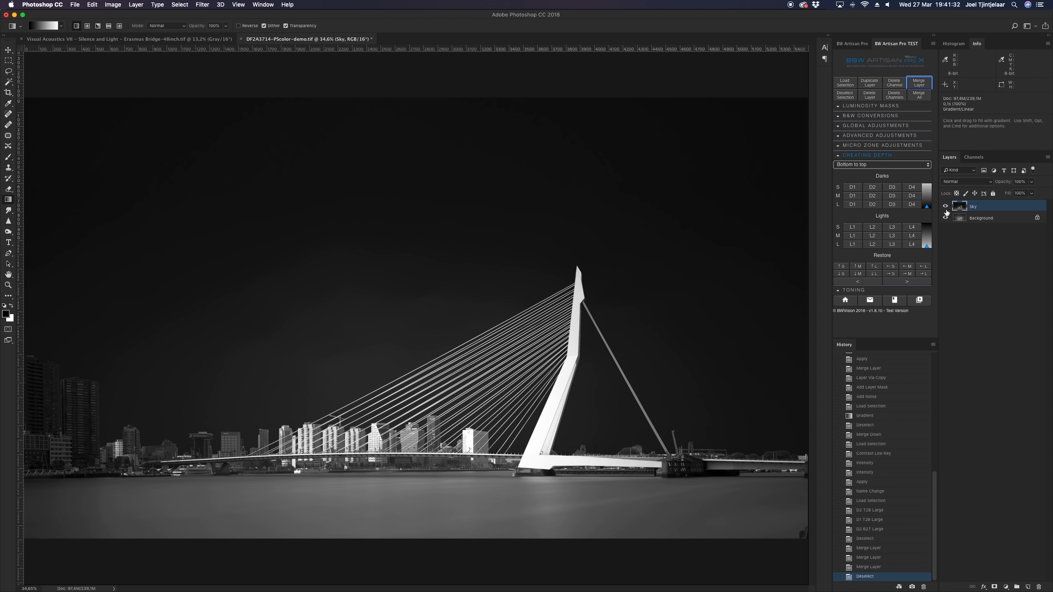
Compare the photo with the Sky layer hidden and shown, and examine the sky's tonal transitions up close
click(946, 208)
click(945, 206)
click(945, 208)
click(946, 207)
key(super+plus)
key(super+plus)
key(super+plus)
key(super+plus)
key(super+plus)
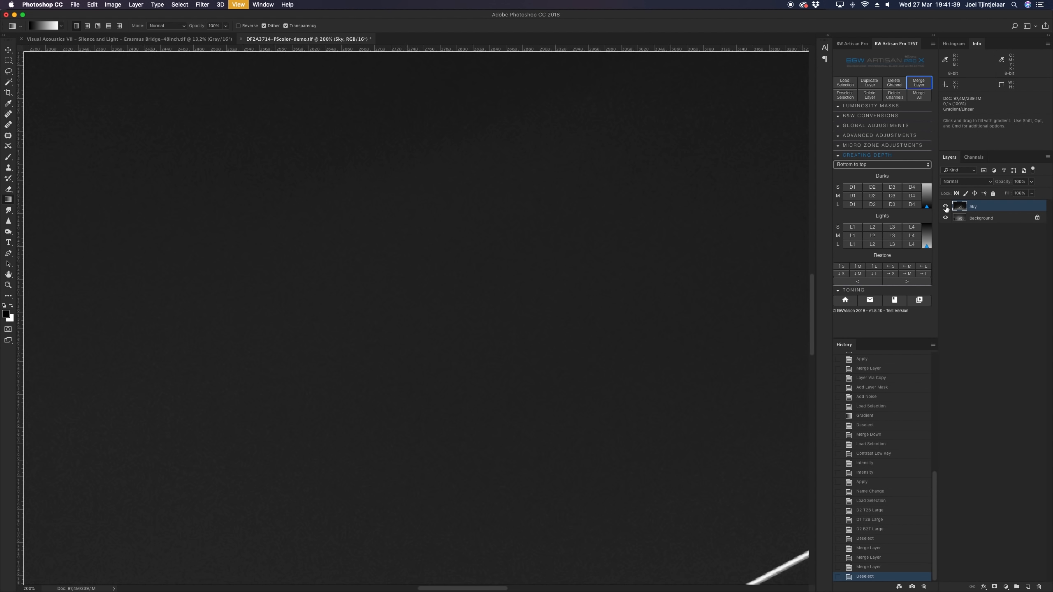
scroll(757, 249, up, 10)
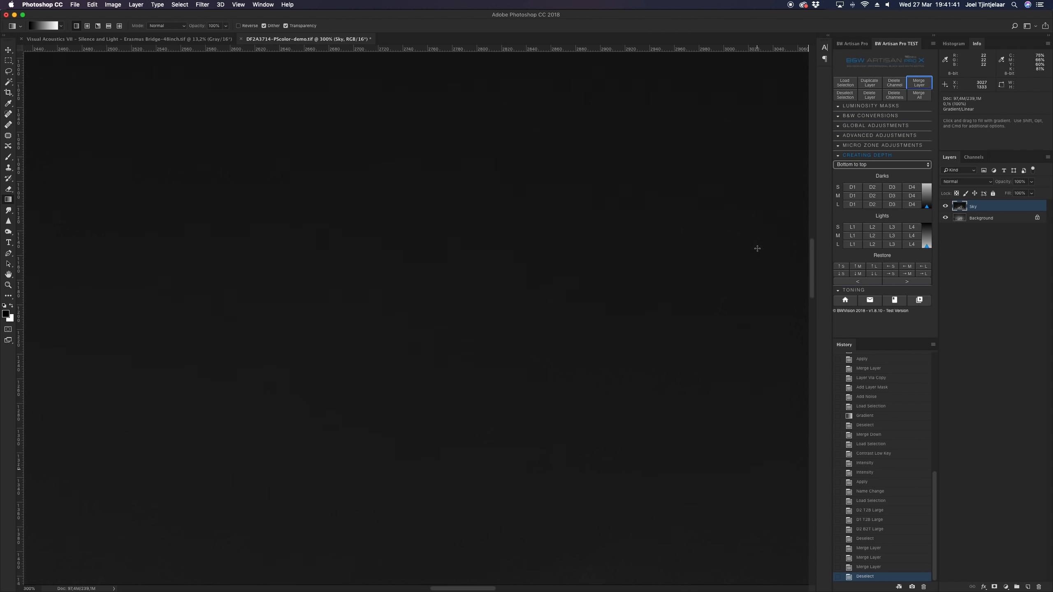
key(super+0)
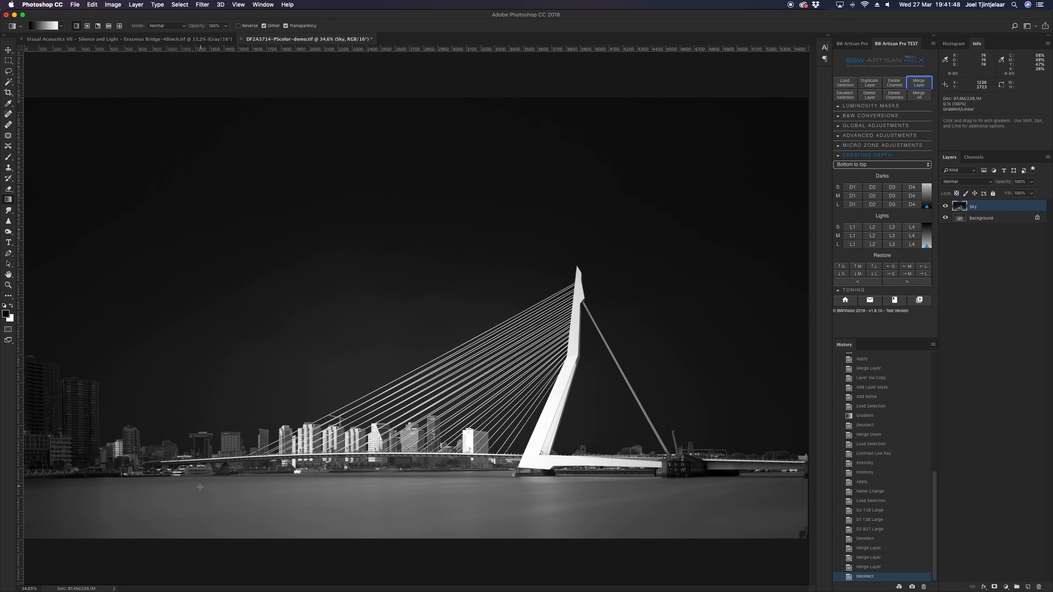
Load the Buildings water channel as a new selection
click(845, 84)
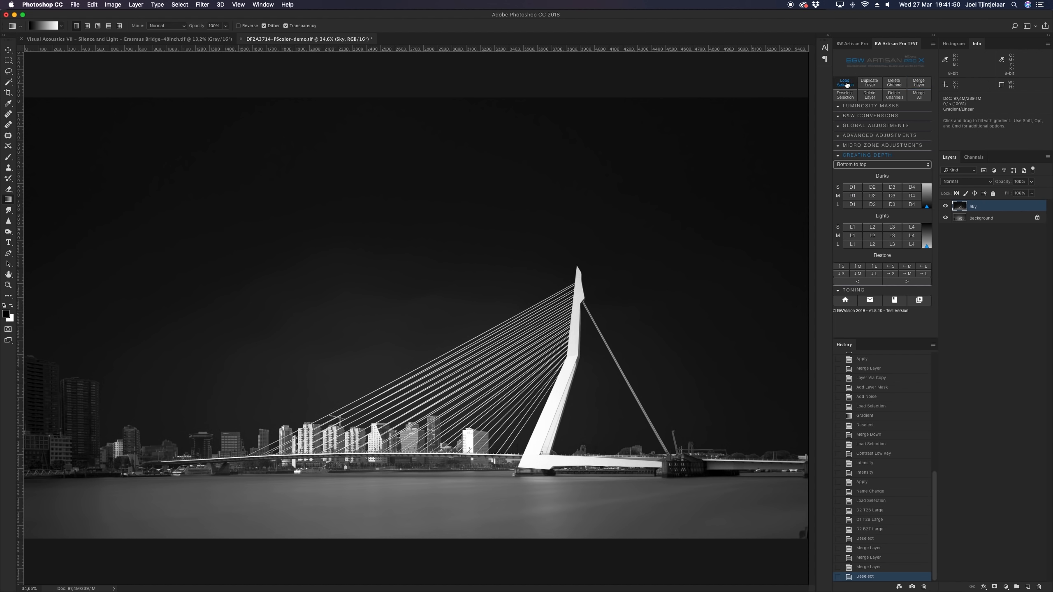
click(682, 134)
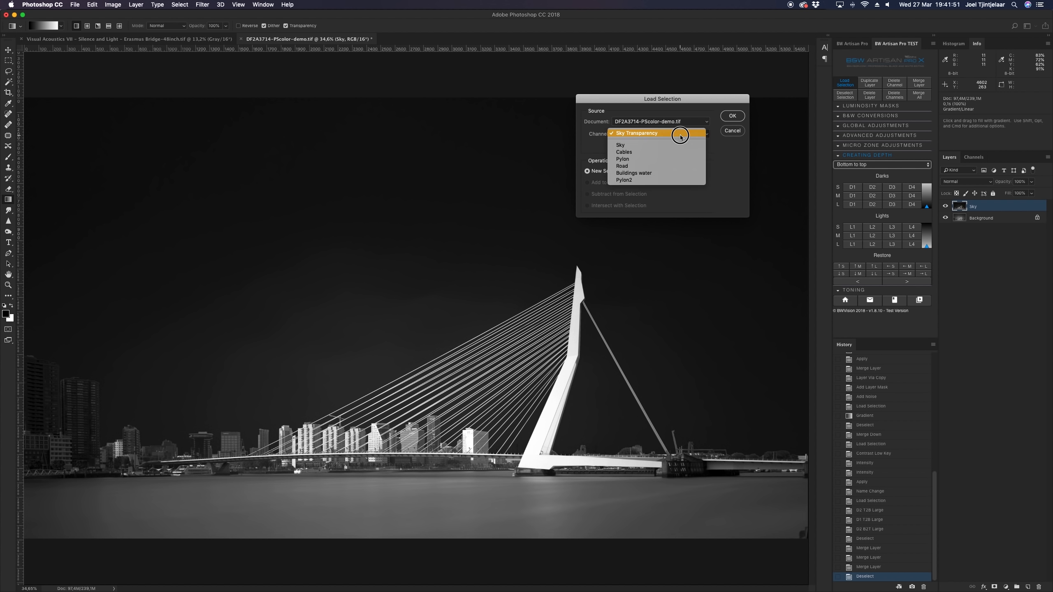
click(646, 173)
click(734, 118)
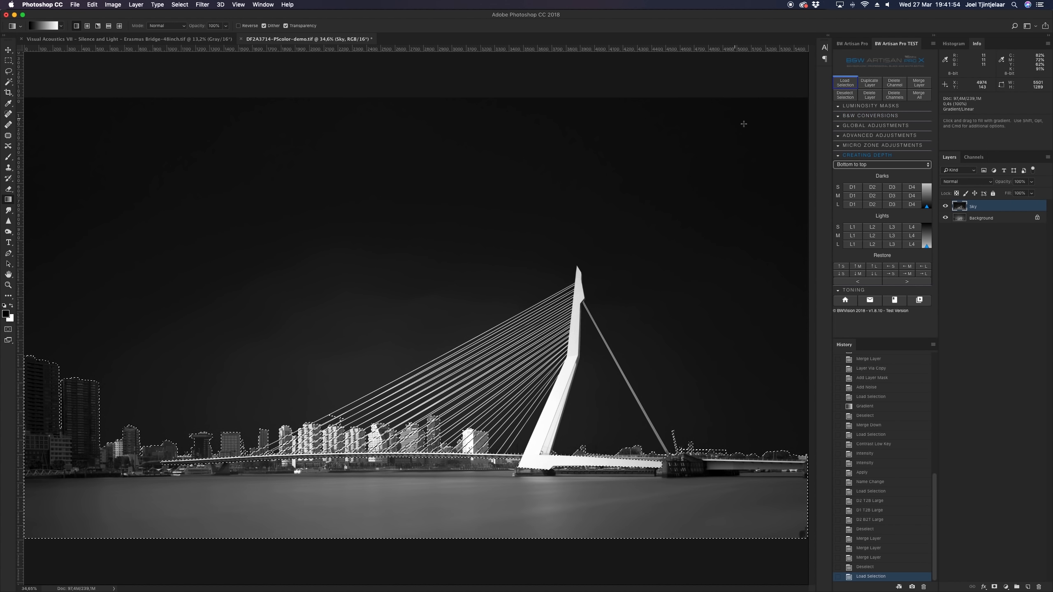
Inspect the Buildings water channel's mask on its own, and return to the composite image and its layers
click(974, 157)
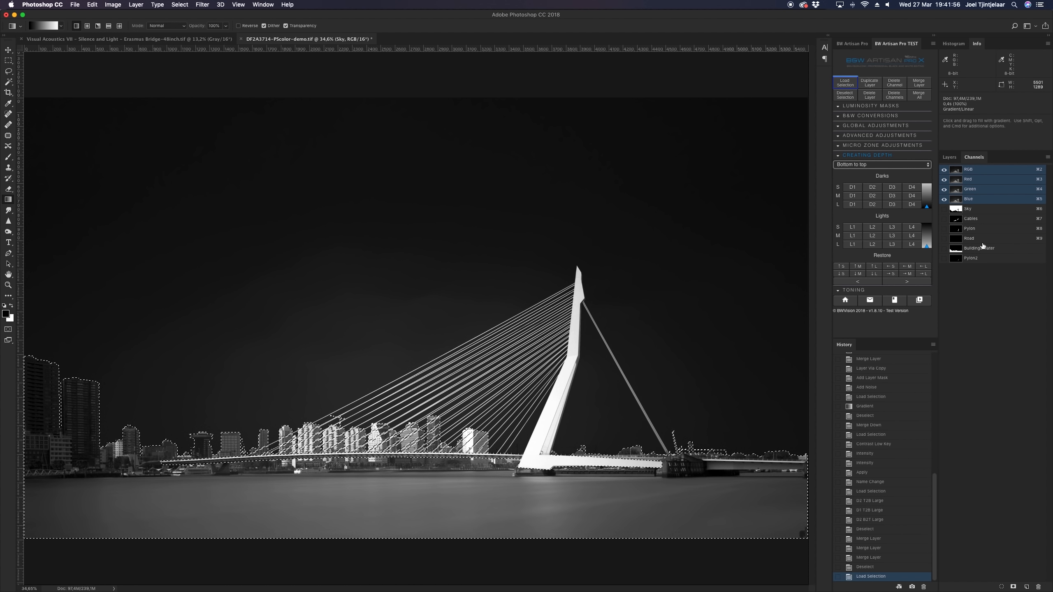
click(982, 248)
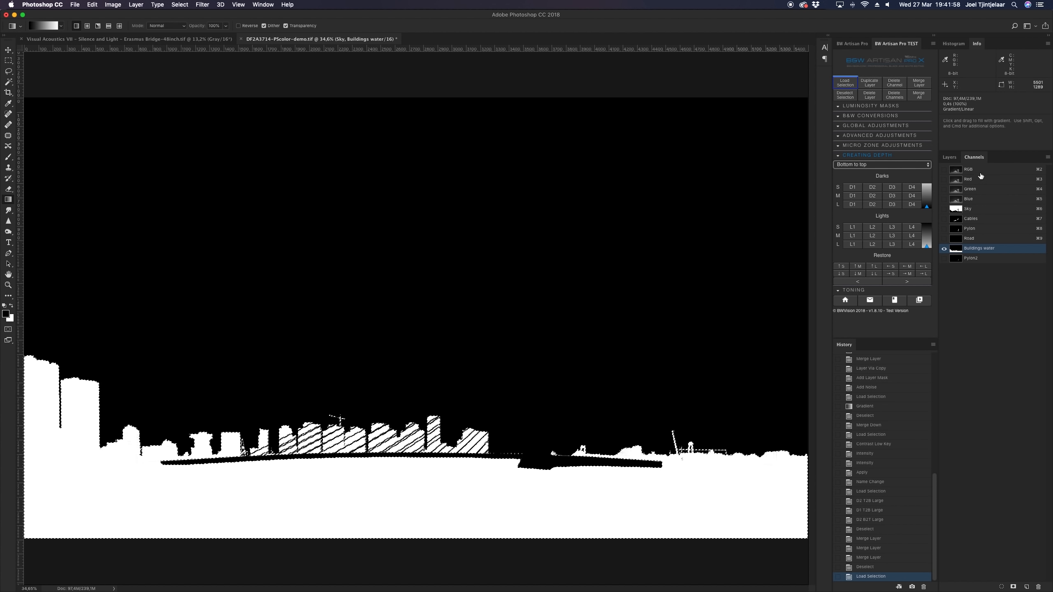
click(979, 172)
click(949, 157)
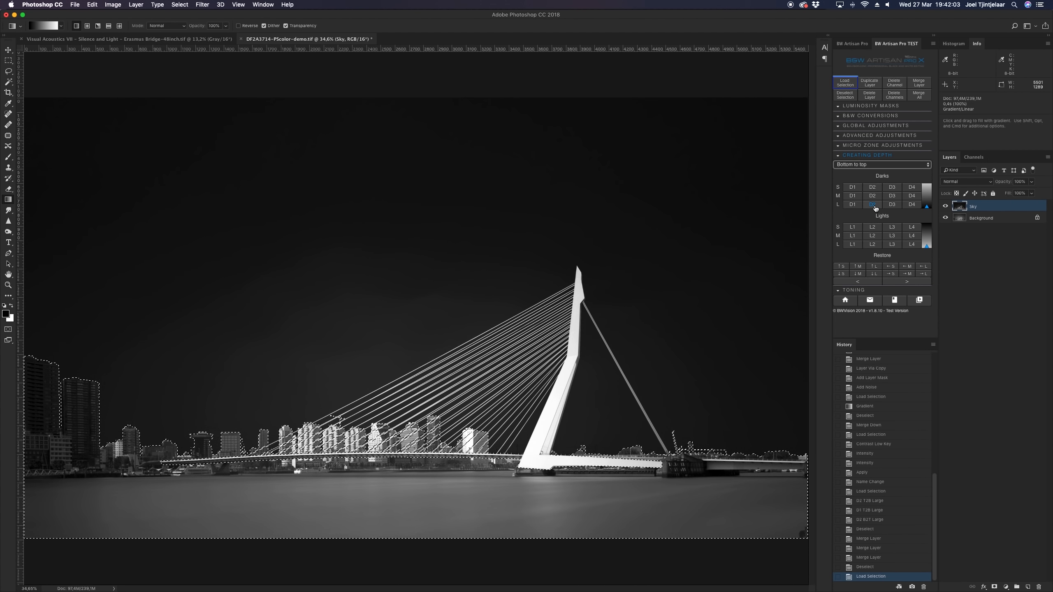
Darken the selected buildings and water with large D3, D2 and D1 bottom-to-top gradients
click(890, 204)
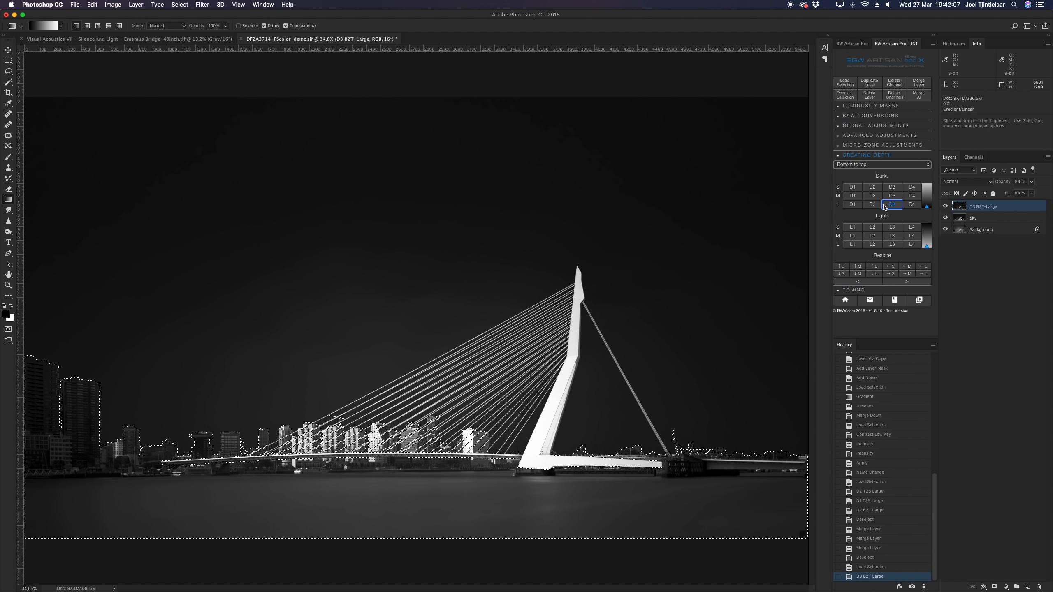
click(872, 204)
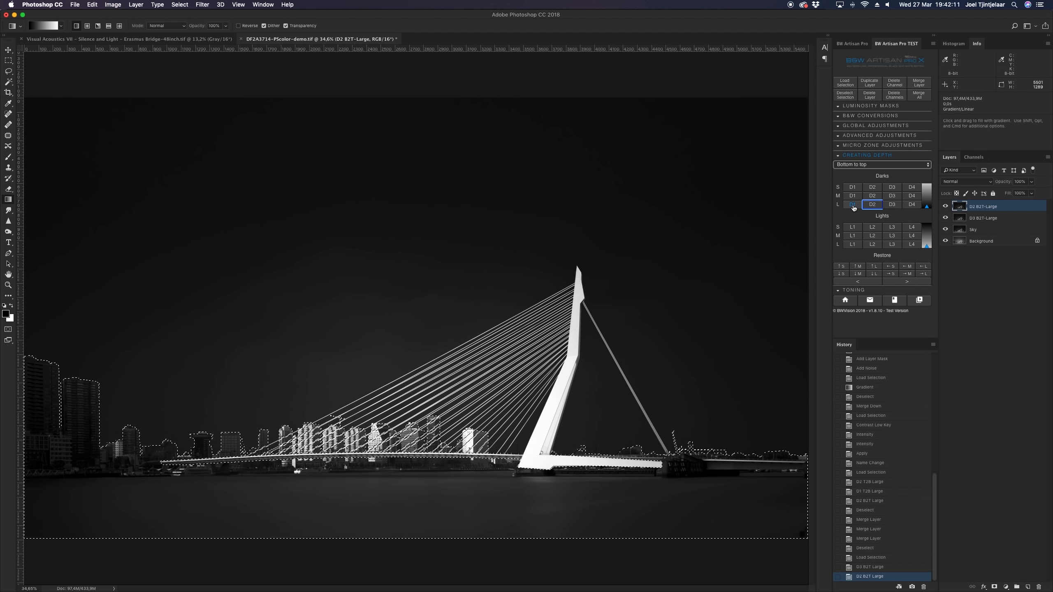
click(852, 205)
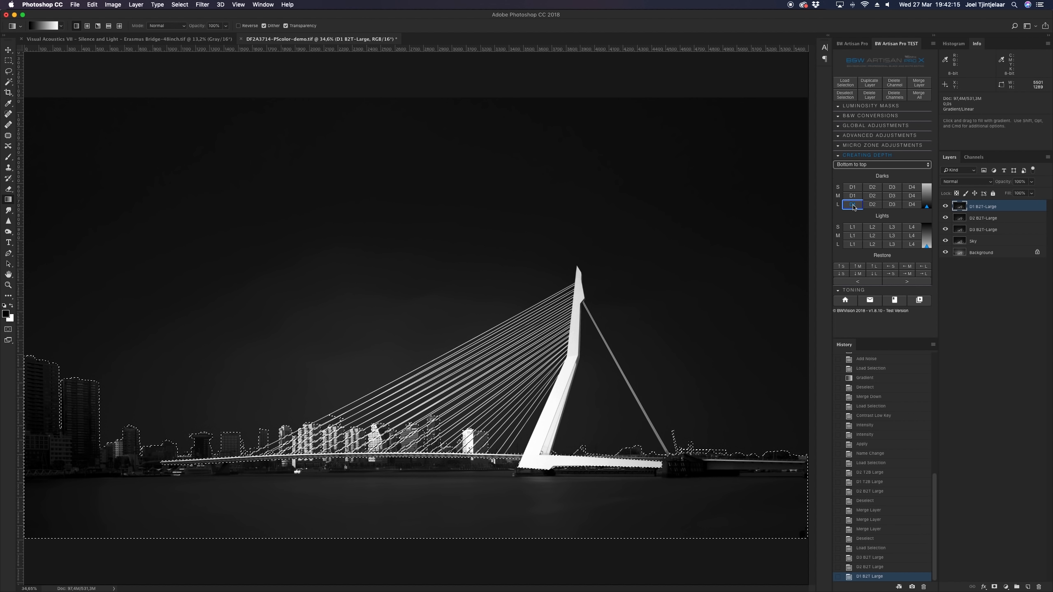
Merge the three bottom-to-top gradient layers into one and rename the merged layer water
click(920, 83)
click(919, 83)
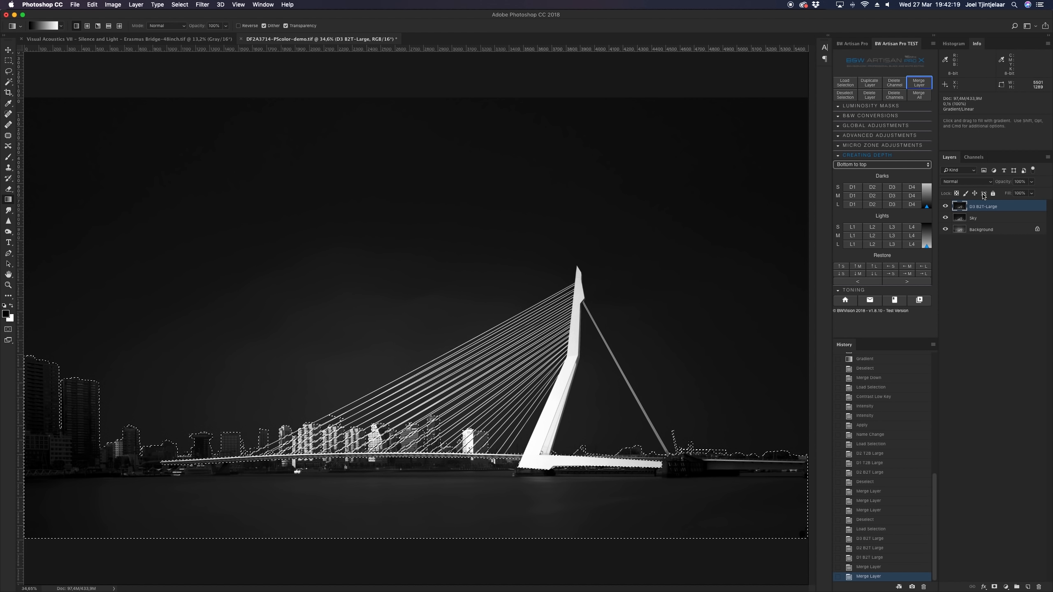
double_click(984, 206)
text(water)
key(Return)
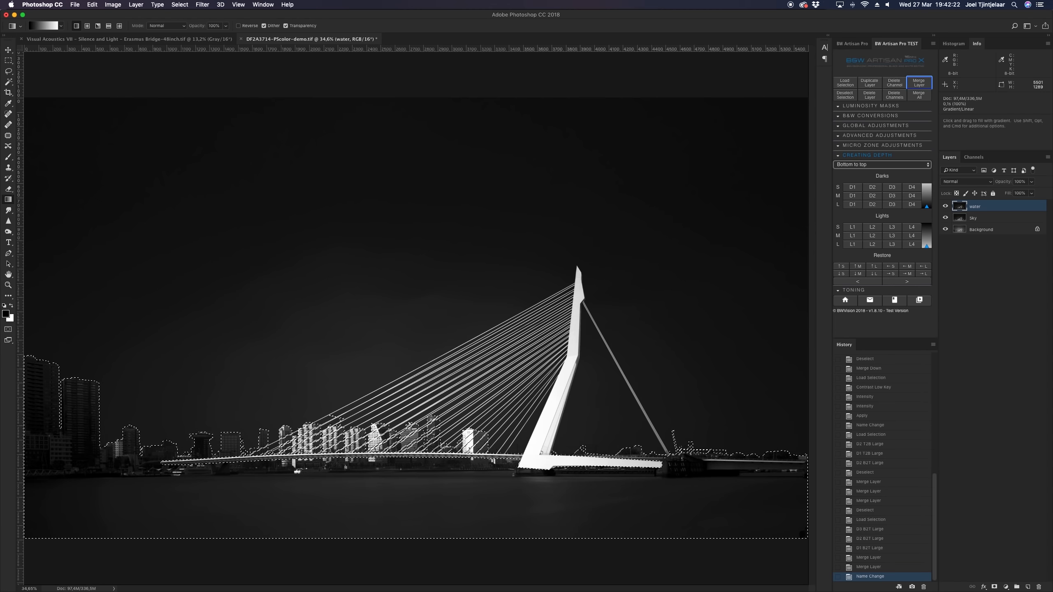
Clear the selection and compare the image with the water layer hidden and shown
click(179, 4)
click(183, 23)
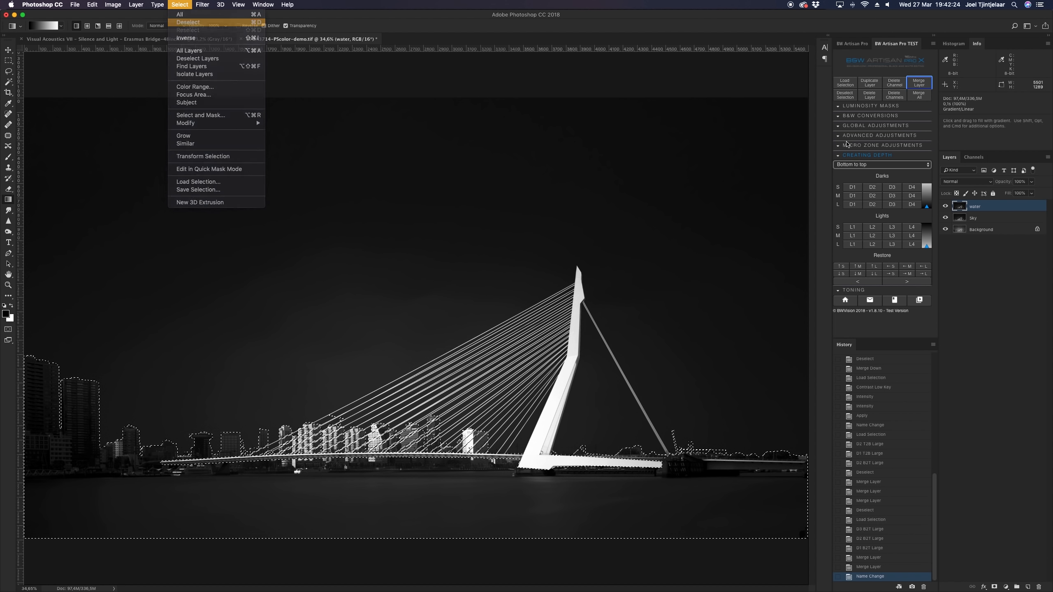
click(947, 207)
click(947, 207)
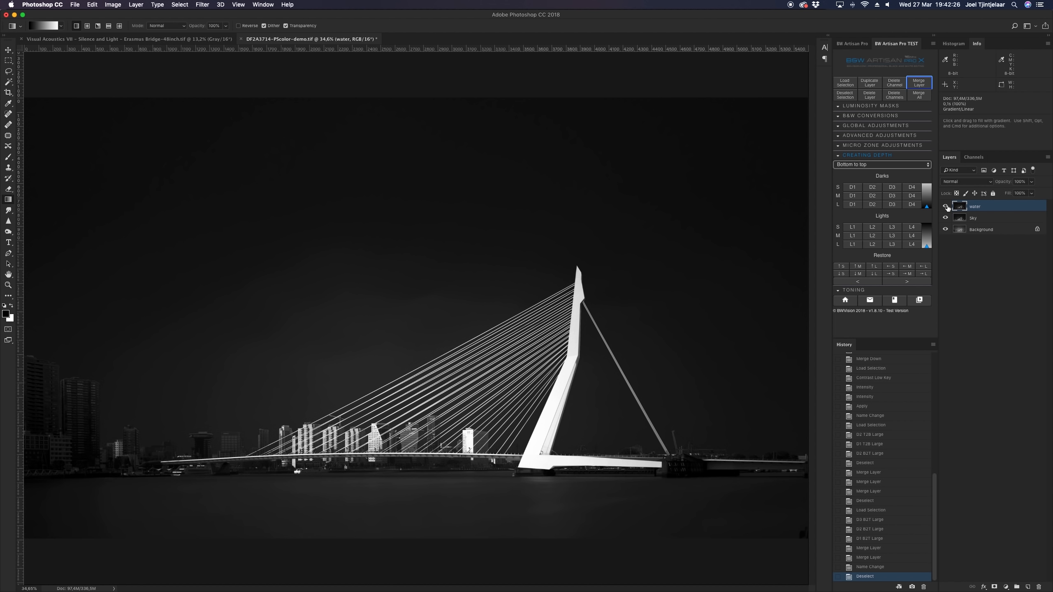
click(947, 207)
click(947, 207)
Outline the foreground water along the image's lower edge with the Lasso, darken it with Smart Linear Default D1, and deselect
key(l)
mouse_move(257, 530)
mouse_down()
mouse_move(207, 508)
mouse_move(608, 538)
mouse_move(278, 502)
mouse_move(251, 511)
mouse_up()
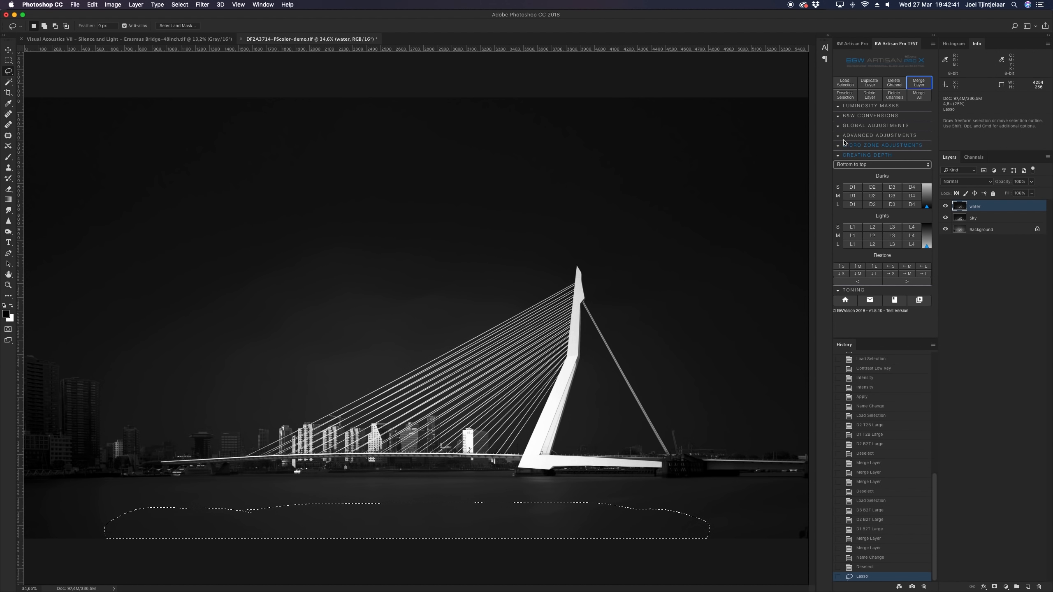
click(878, 135)
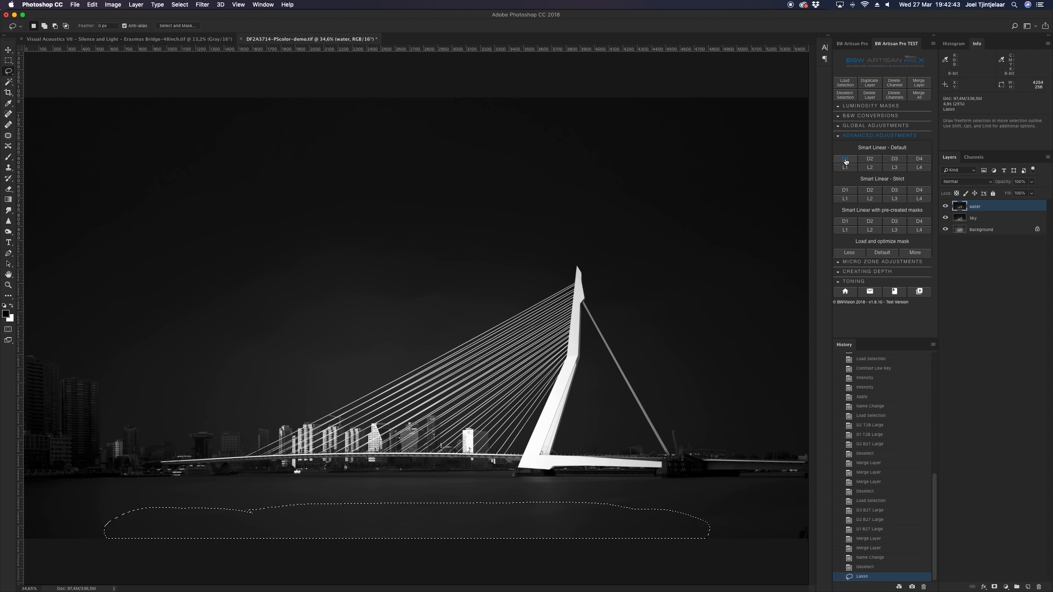
click(845, 160)
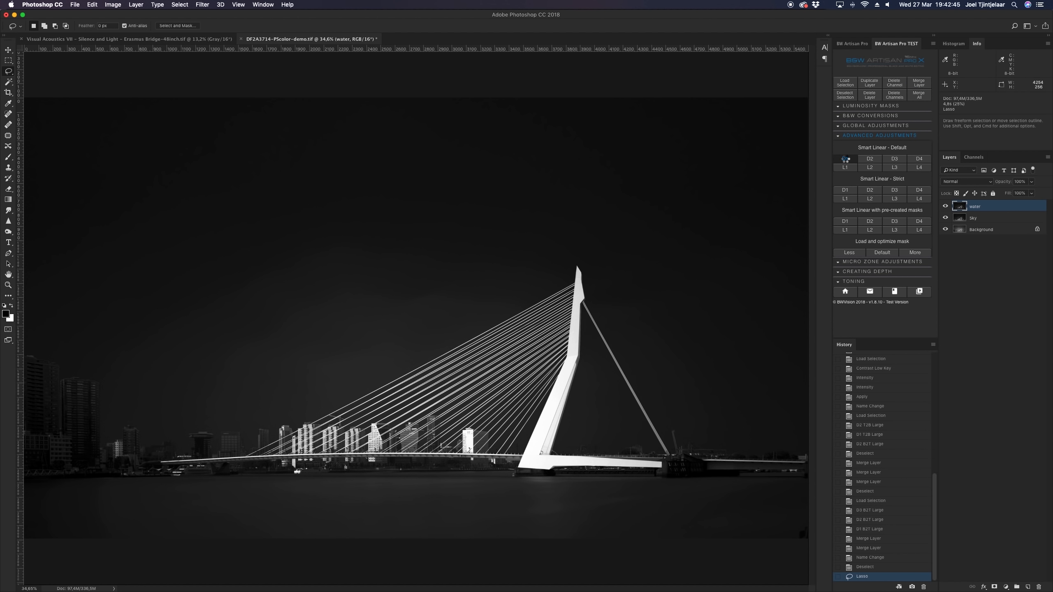
click(183, 4)
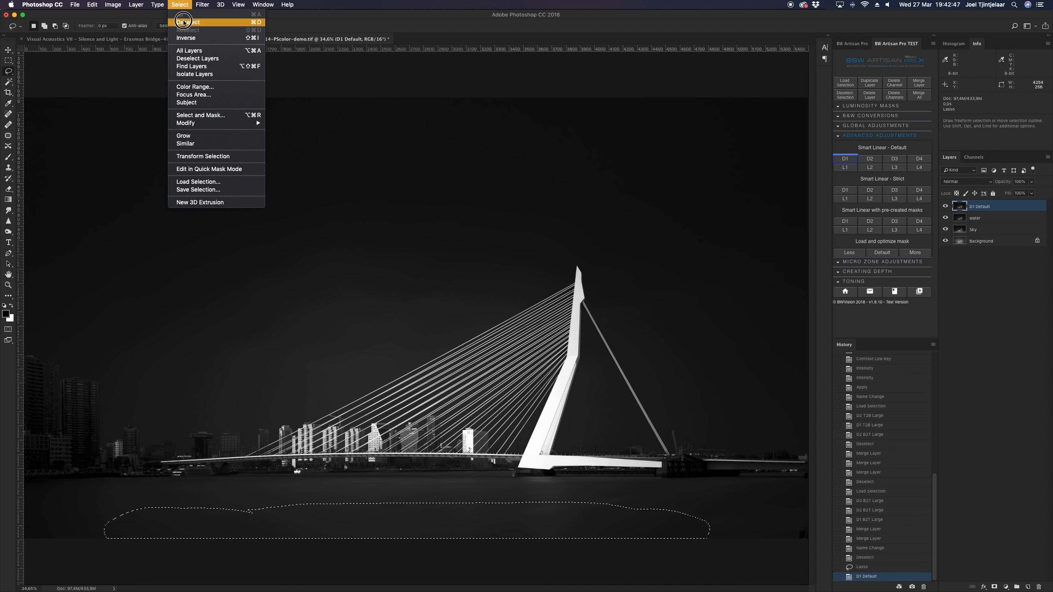
click(185, 25)
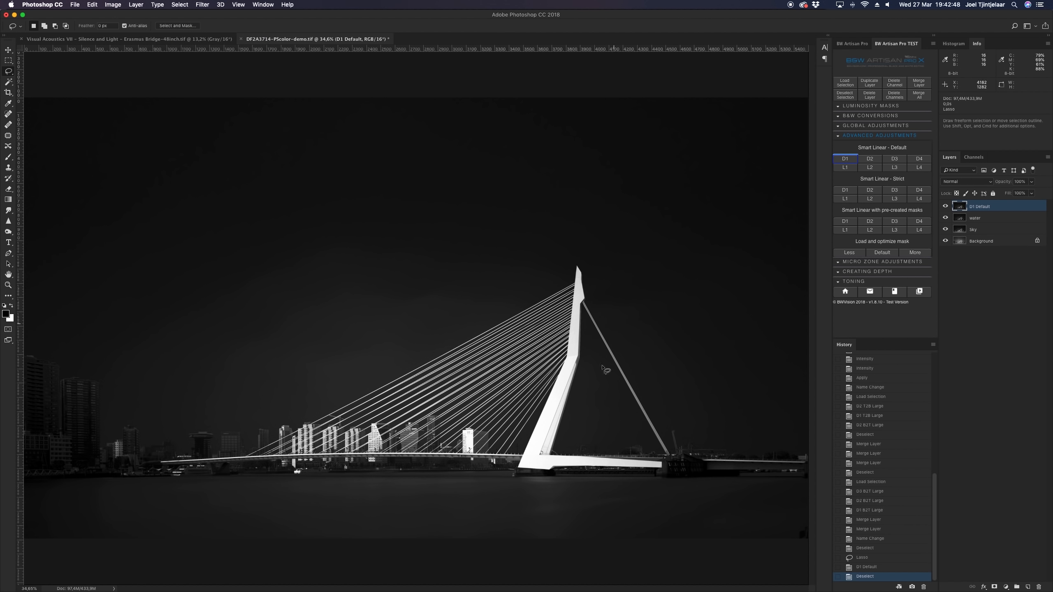
Compare the water with the D1 Default layer hidden and shown, in the full image and close up
click(945, 207)
click(945, 207)
click(945, 207)
click(945, 206)
key(super+plus)
key(super+plus)
key(super+plus)
key(super+plus)
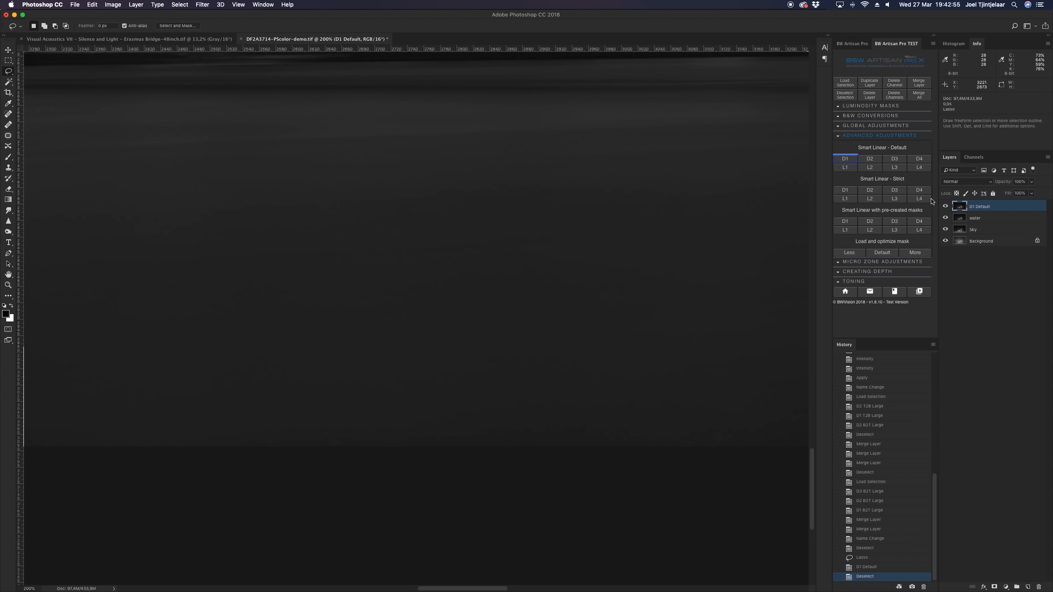
click(946, 207)
click(945, 206)
click(945, 206)
click(945, 207)
key(super+0)
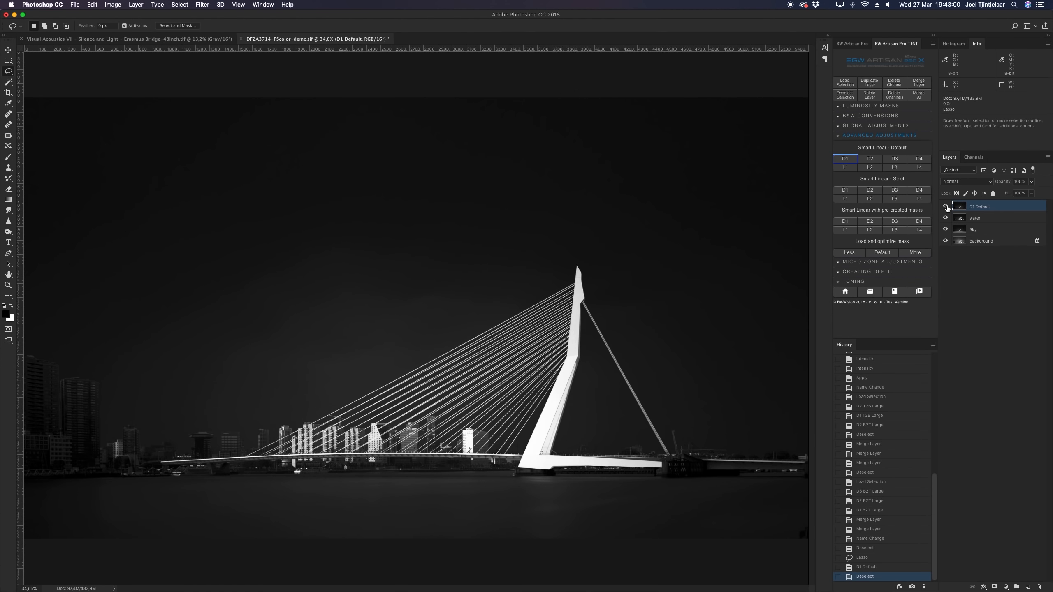
Merge the D1 Default layer into the water layer and clear the selection
click(918, 82)
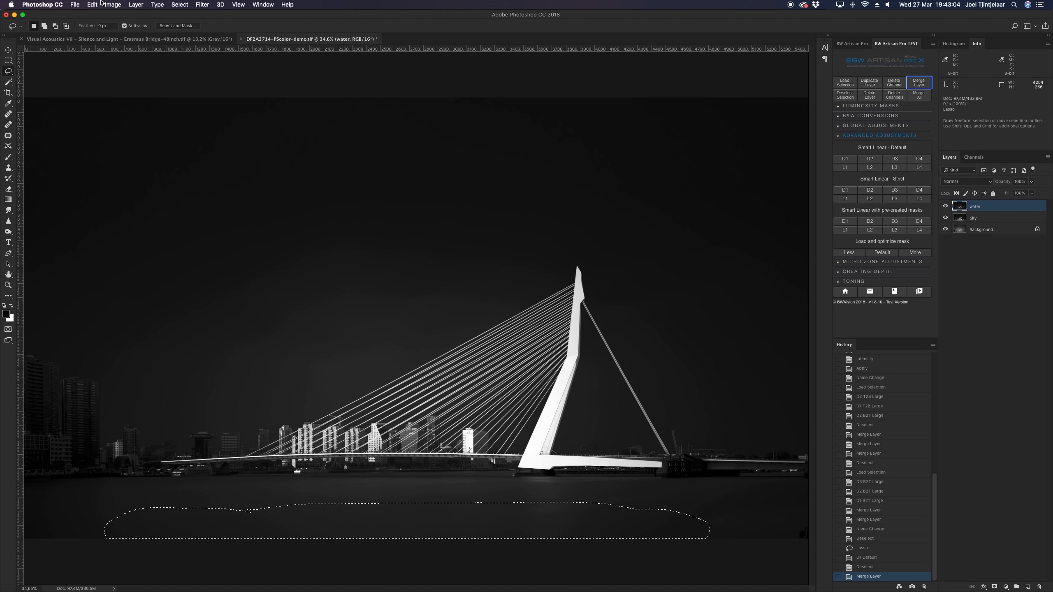
click(220, 5)
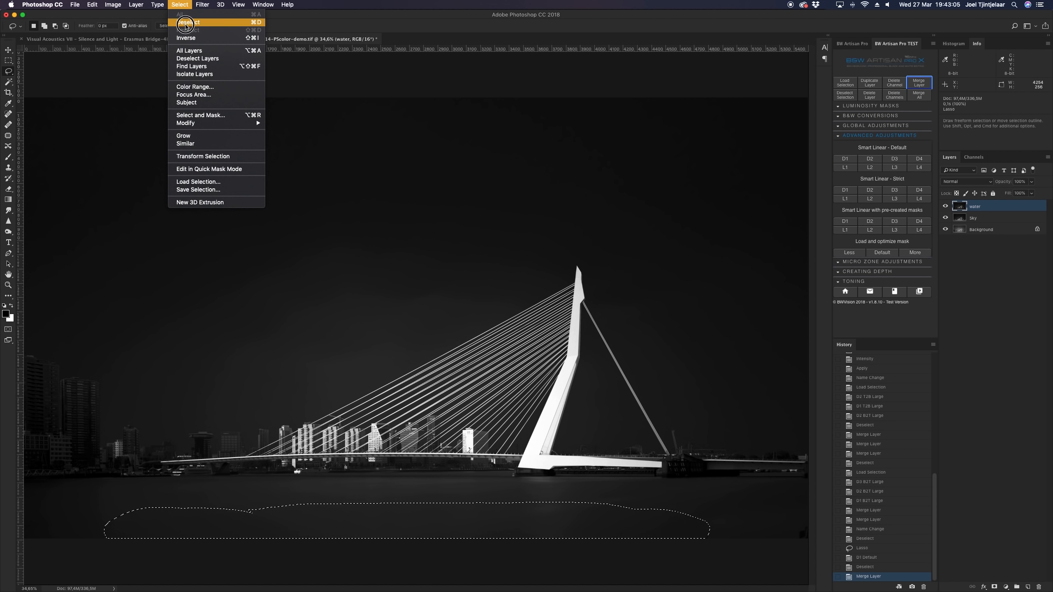
click(188, 22)
Activate the micro zone adjustment for Zone 0 - Dark Shadows (L0 - L23)
key(super+plus)
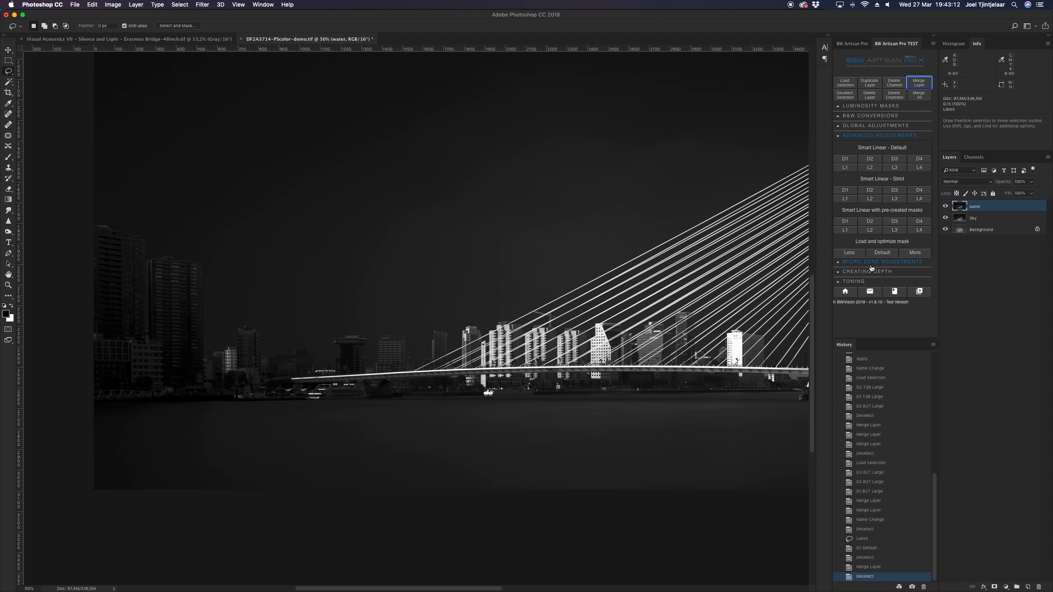
click(872, 262)
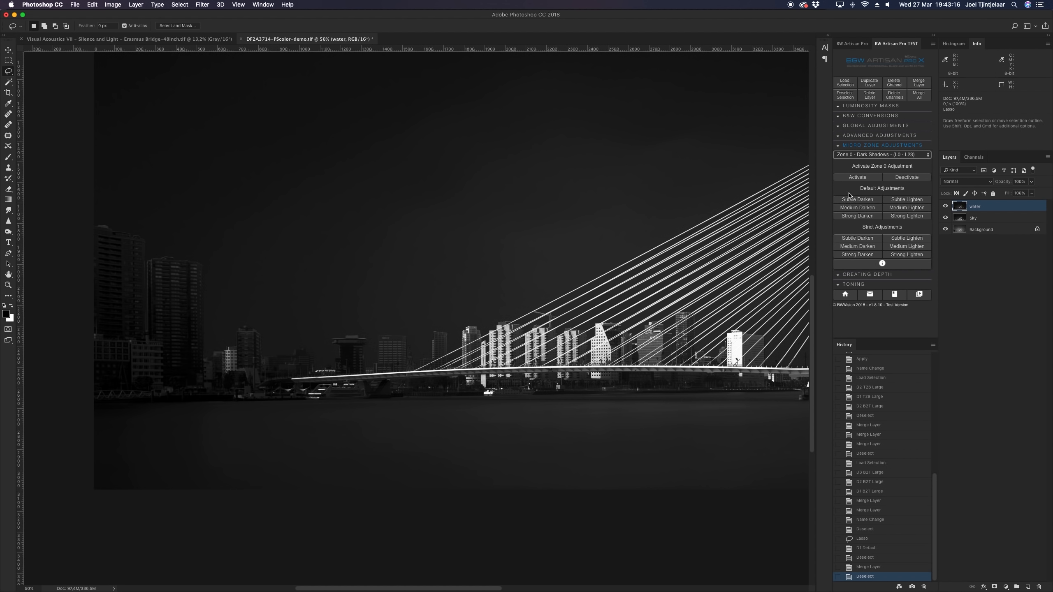
click(880, 155)
click(880, 161)
click(864, 180)
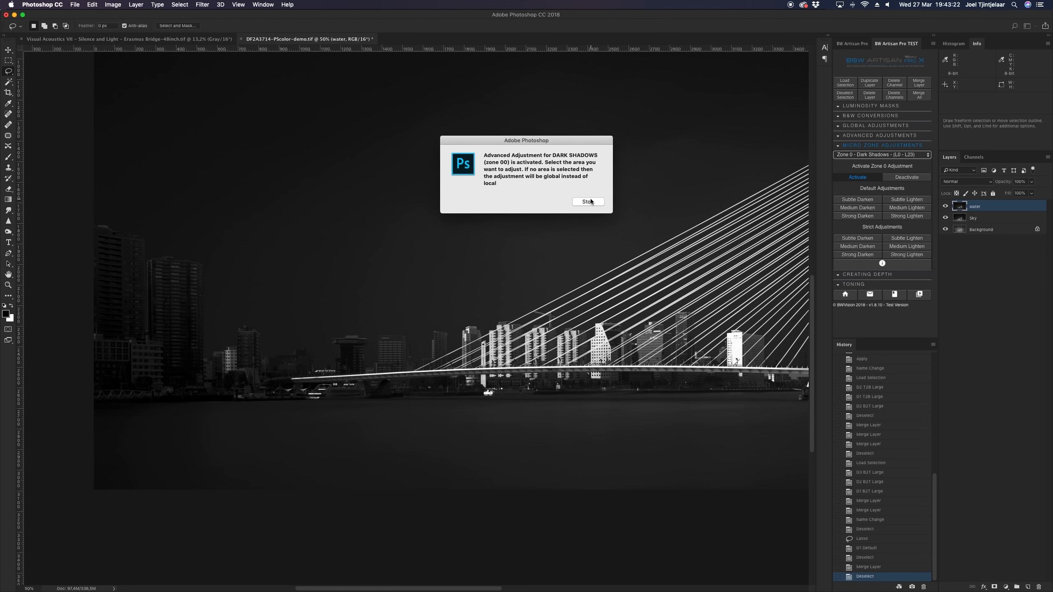
click(590, 202)
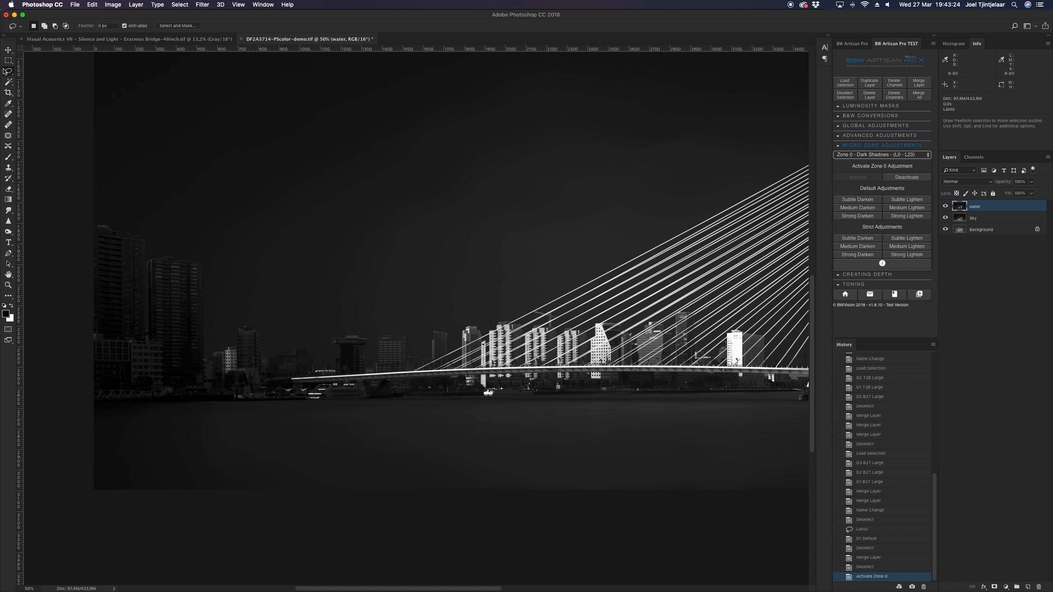
Outline the water in the image's lower-left corner with the Lasso, apply the default Medium Lighten adjustment, and deselect
mouse_move(174, 405)
mouse_down()
mouse_move(160, 386)
mouse_move(57, 502)
mouse_move(325, 482)
mouse_move(356, 434)
mouse_up()
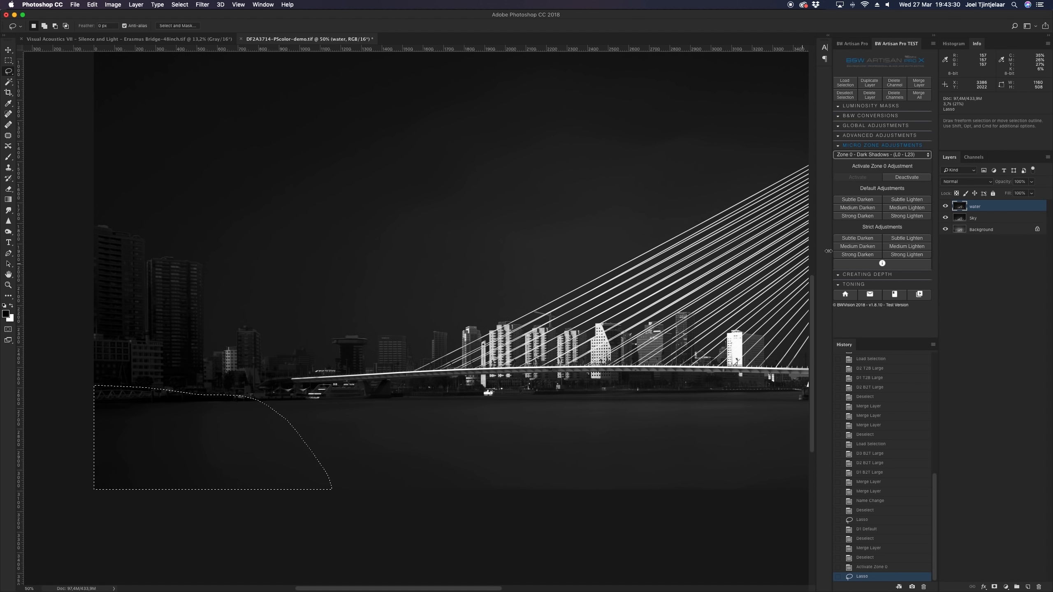
click(906, 208)
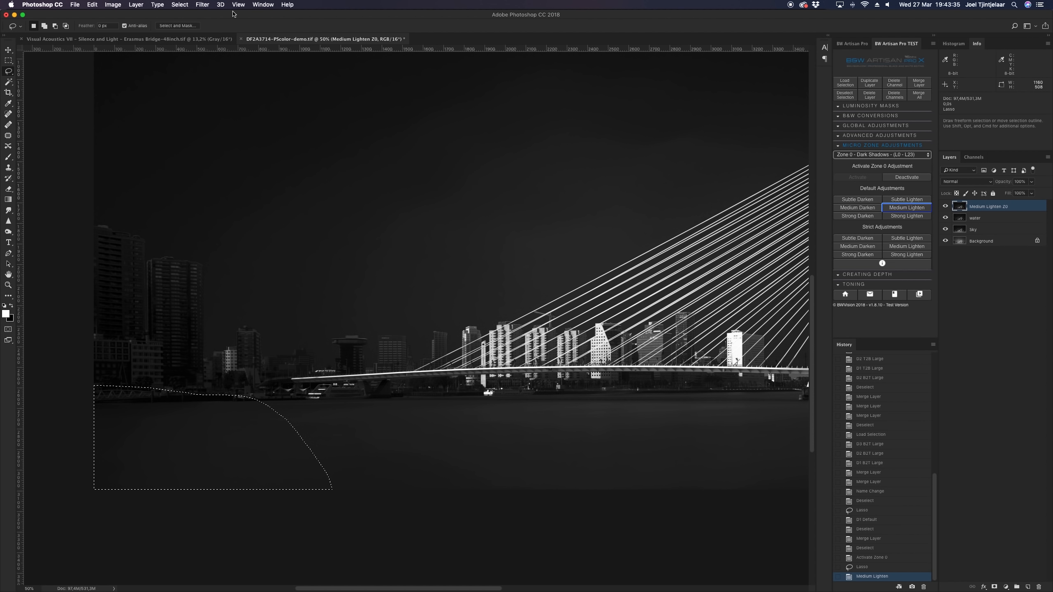
click(179, 5)
click(187, 22)
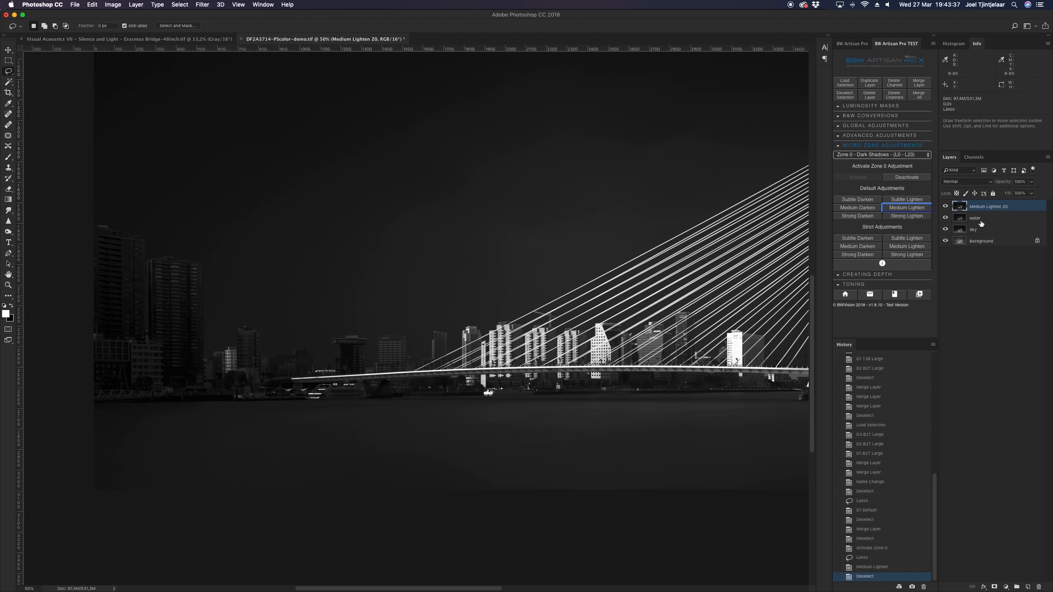
Examine the lower-left water with the Medium Lighten Z0 layer hidden and shown, both overall and along the adjustment's edges at 200%
click(944, 207)
click(945, 207)
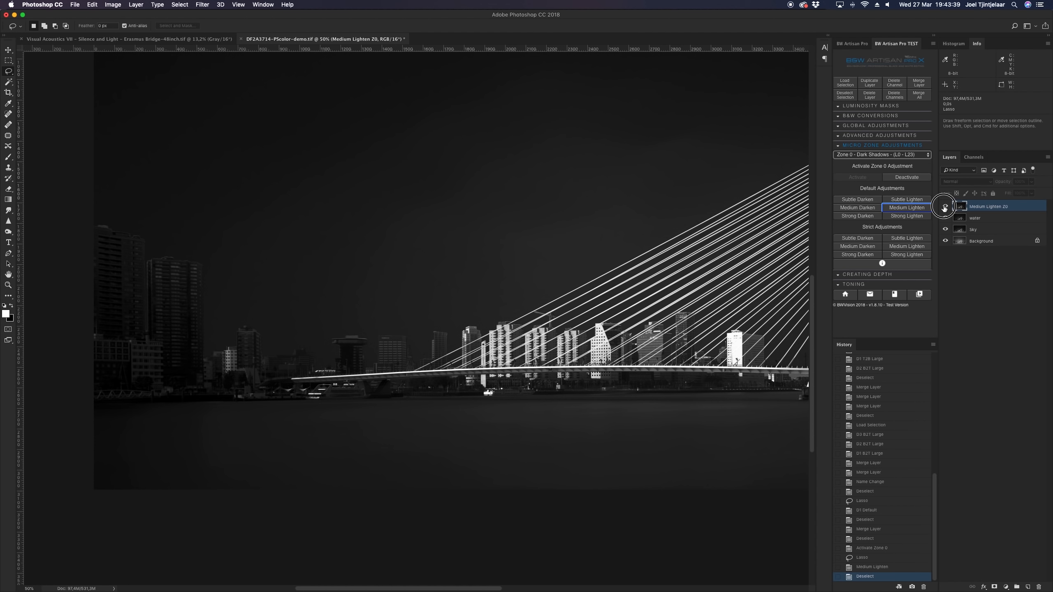
click(945, 207)
click(944, 207)
key(super+plus)
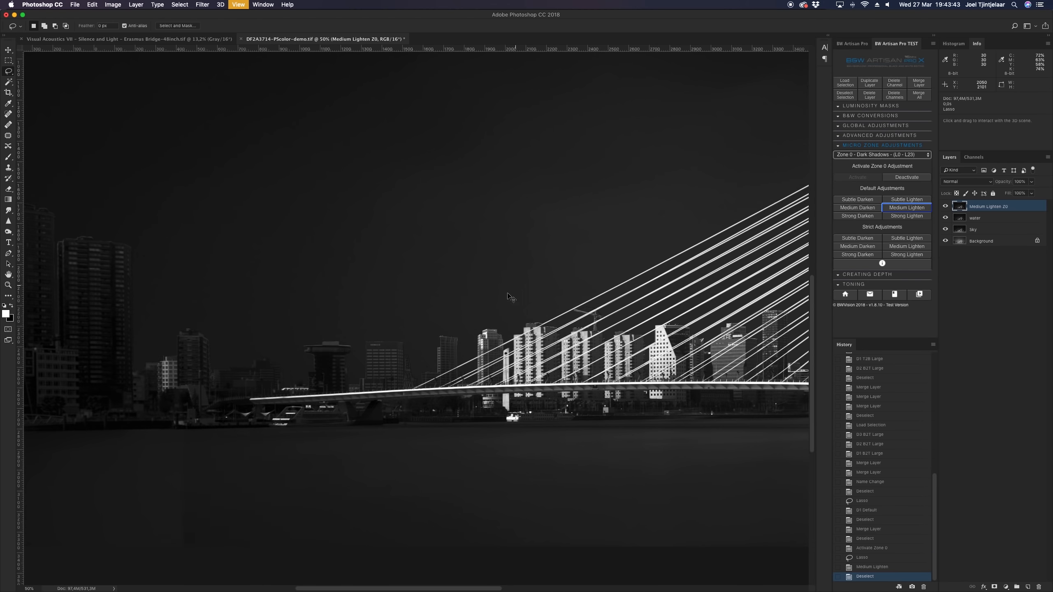
key(super+plus)
key(super+plus)
key(super+plus)
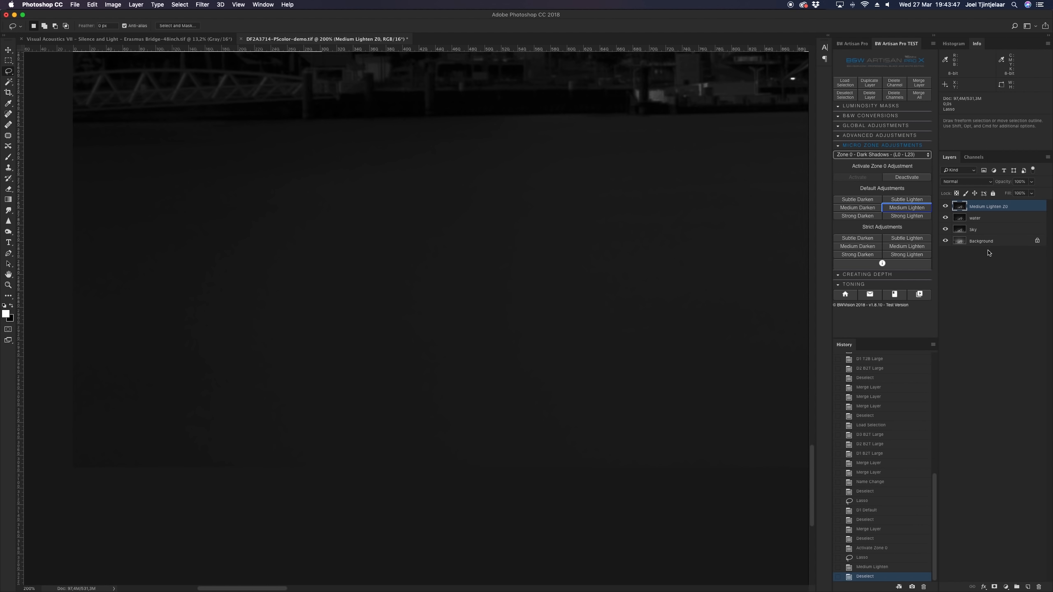
click(946, 208)
click(946, 207)
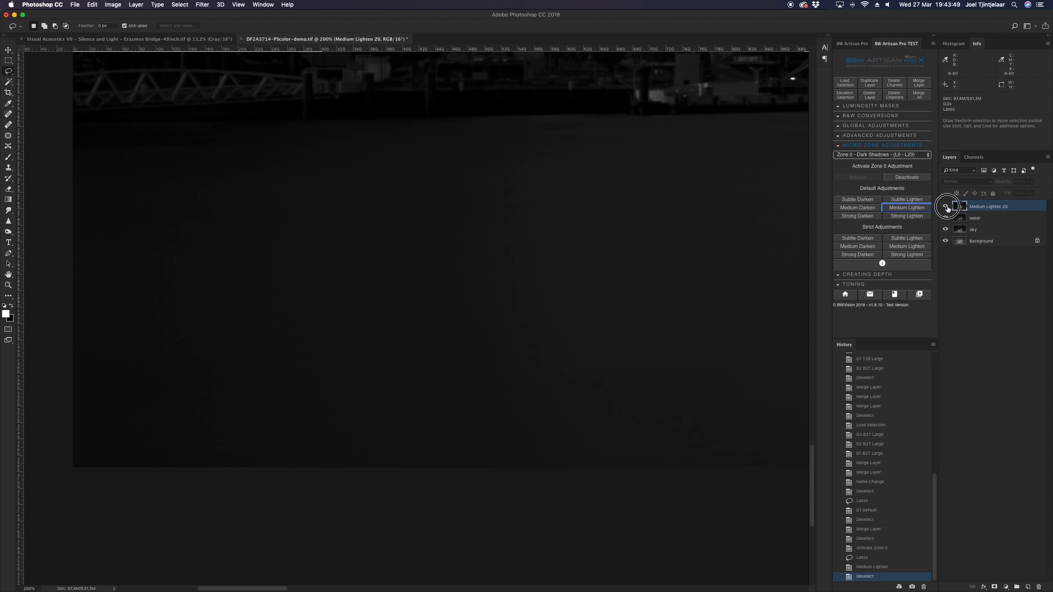
scroll(394, 260, right, 5)
scroll(394, 260, right, 4)
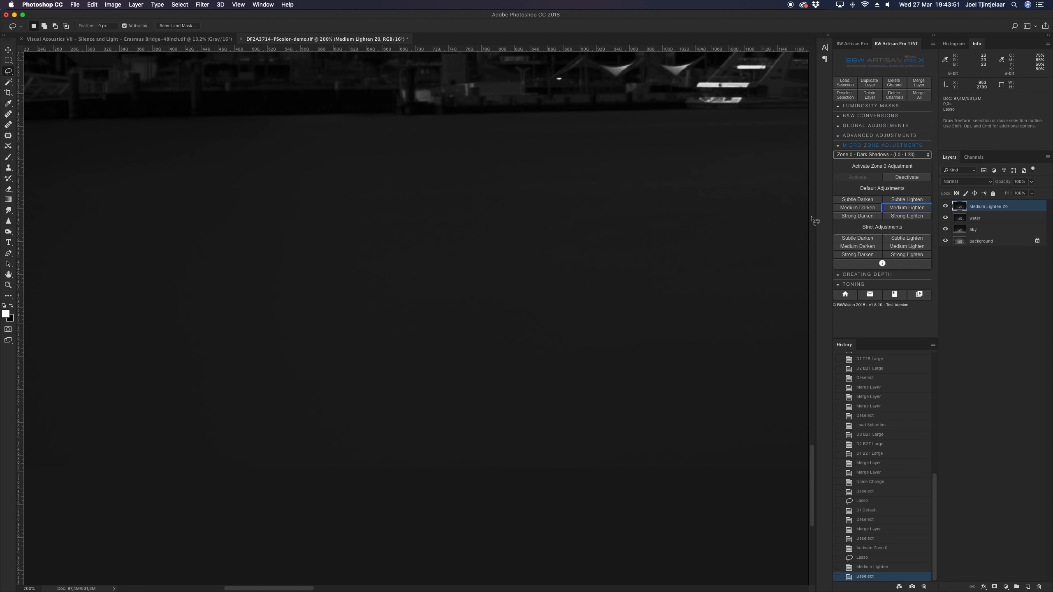
click(945, 208)
click(946, 207)
scroll(476, 346, right, 6)
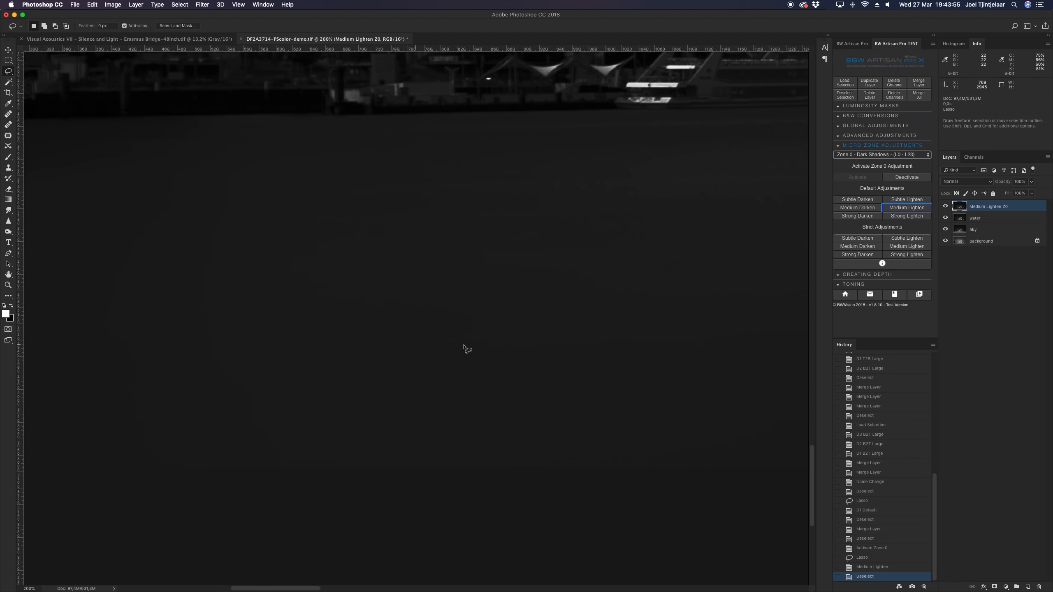
click(946, 207)
click(946, 207)
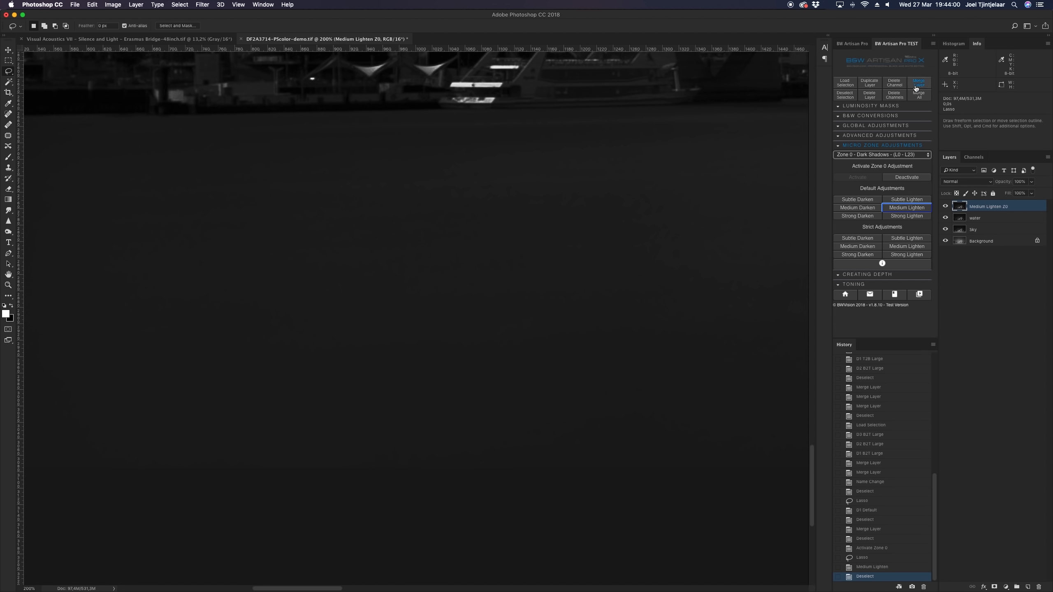
Merge the Medium Lighten Z0 layer into the water layer and clear the selection in the full image view
click(918, 83)
key(super+0)
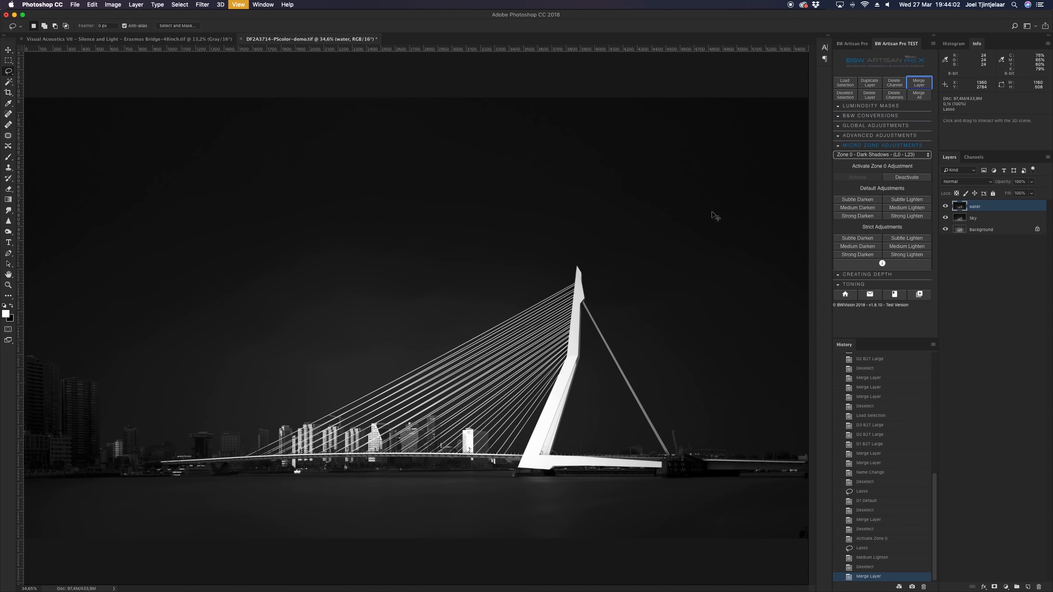
click(179, 4)
click(188, 22)
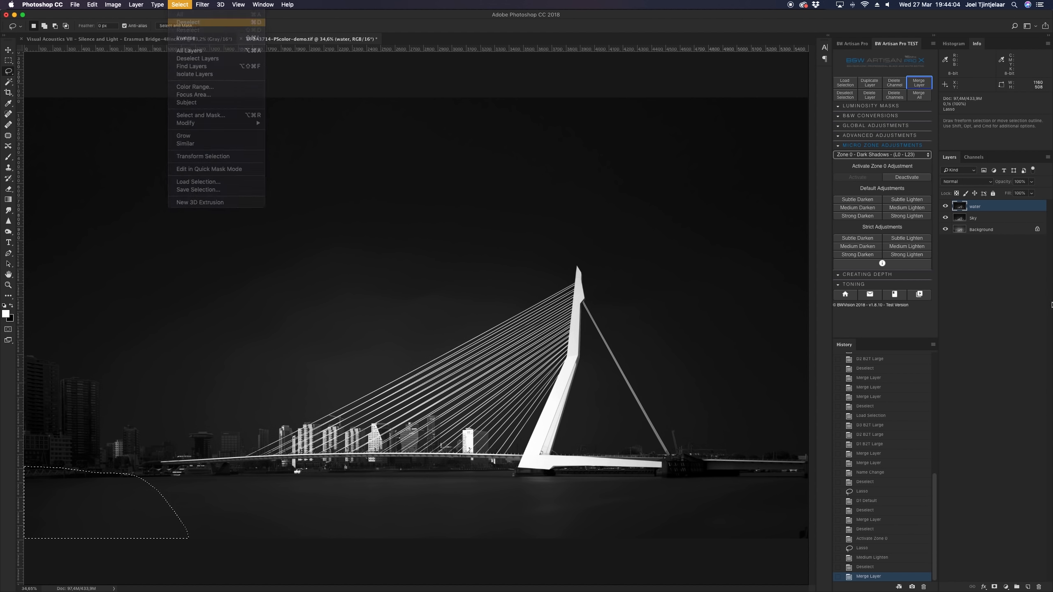
Compare the whole image with the water layer hidden and shown
click(946, 207)
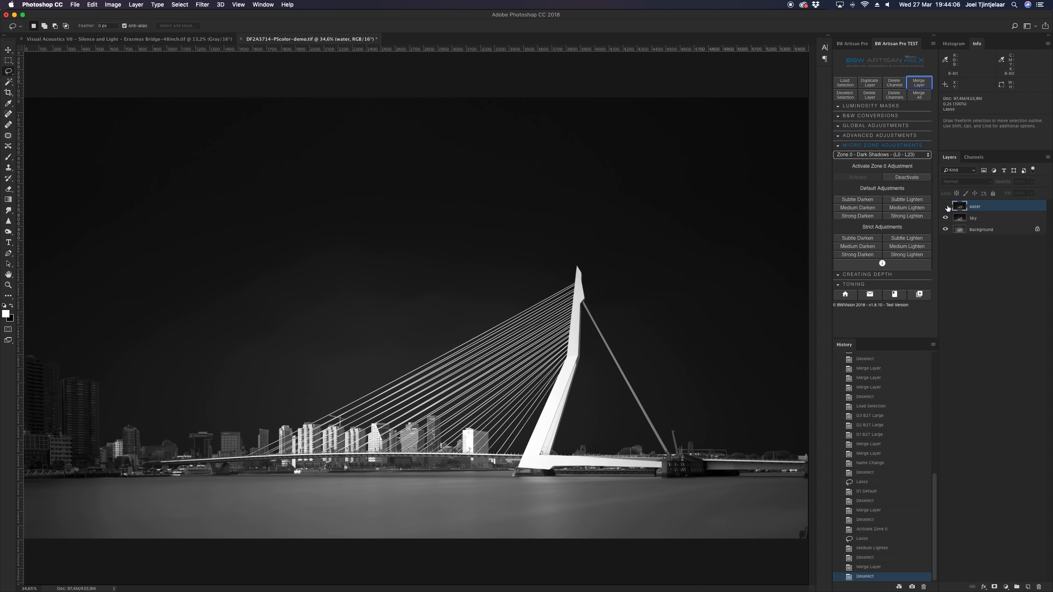
click(946, 207)
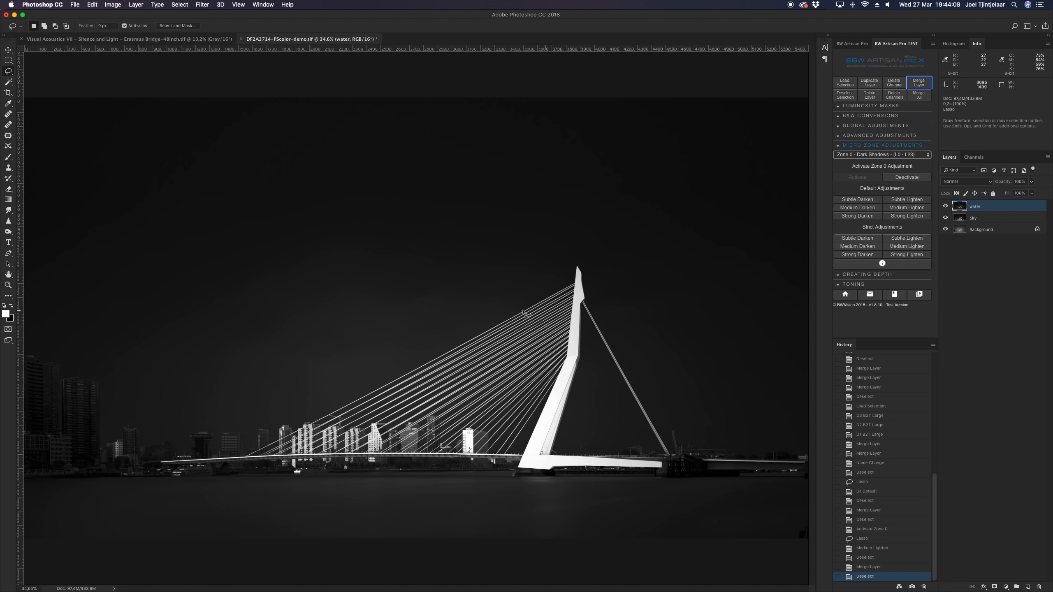
Load the Cables channel as a new selection and hide the selection edges
click(844, 83)
click(664, 133)
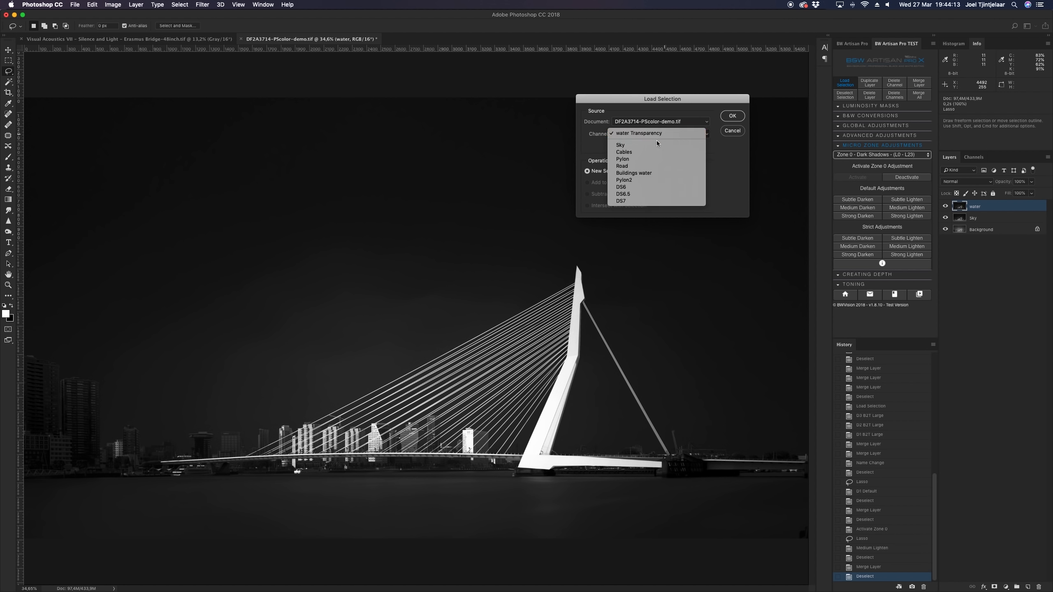
click(650, 153)
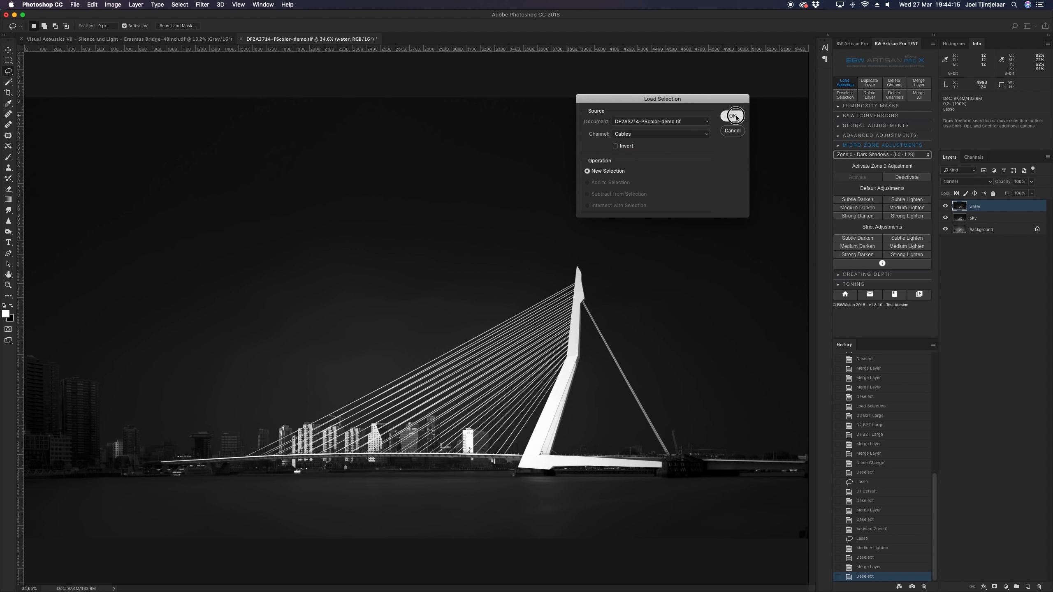
click(732, 116)
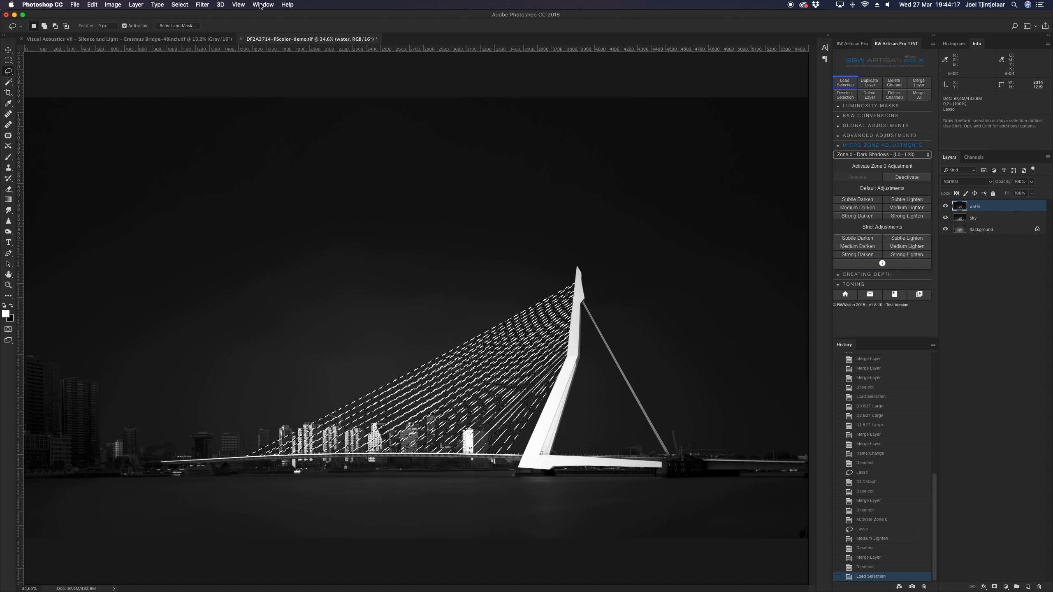
click(179, 5)
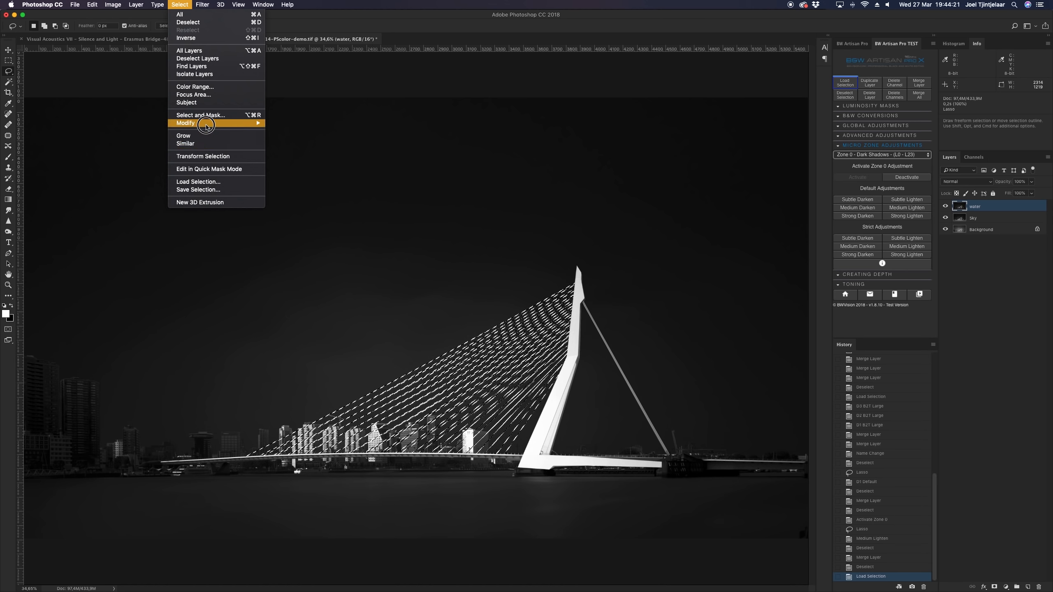
mouse_move(235, 3)
mouse_move(245, 147)
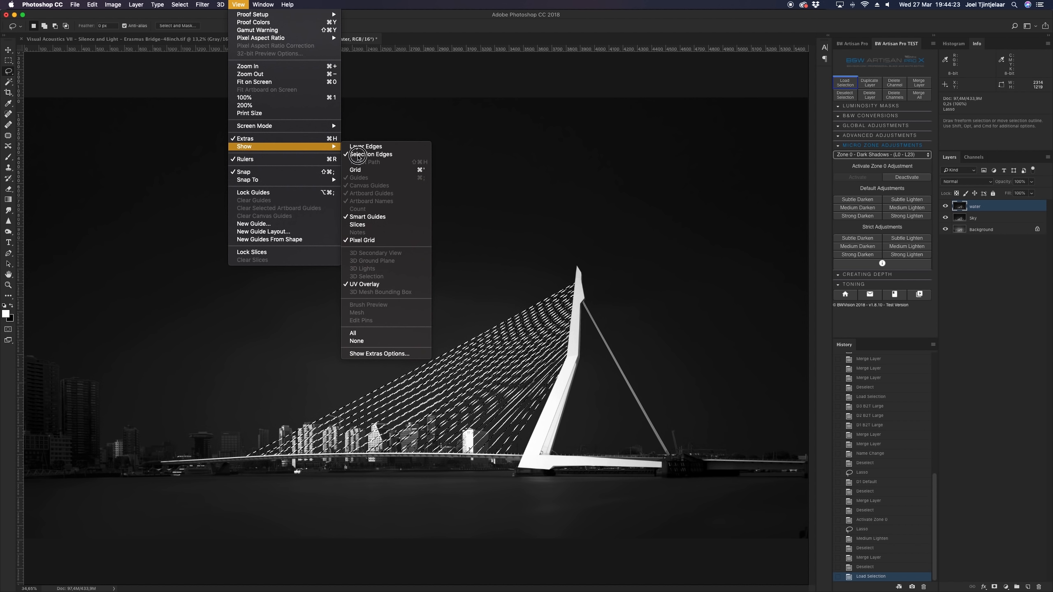
click(373, 156)
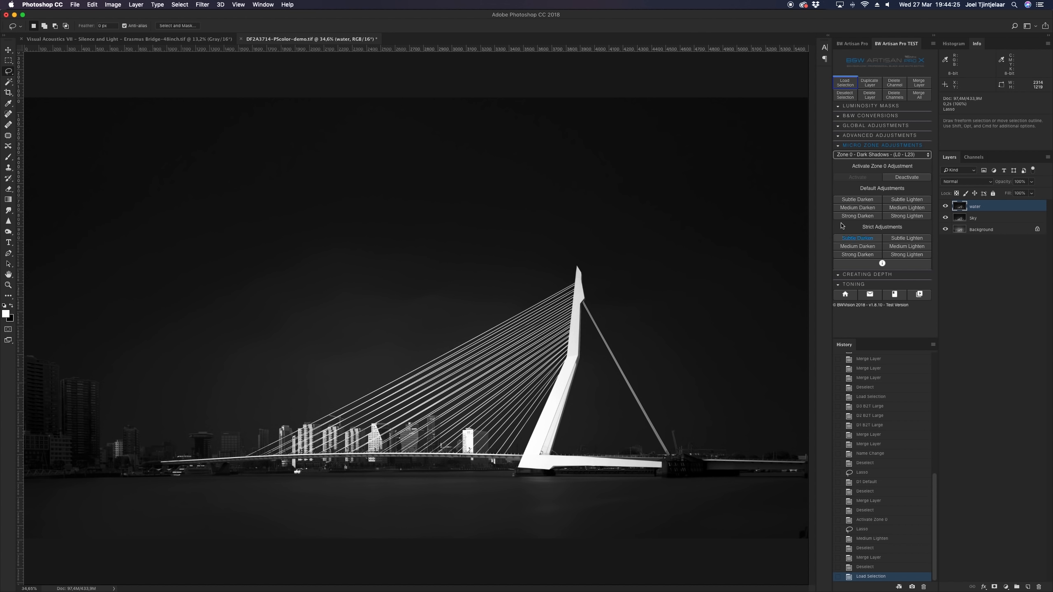
Apply a global Low Key contrast adjustment at intensity 100 to the selected cables
click(878, 126)
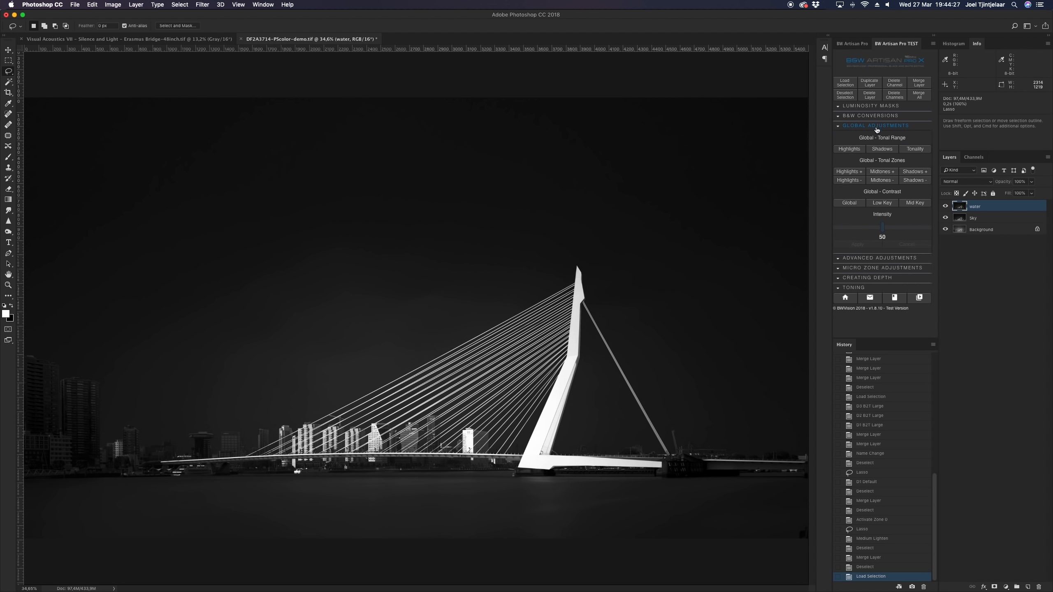
click(882, 203)
drag(882, 229, 954, 229)
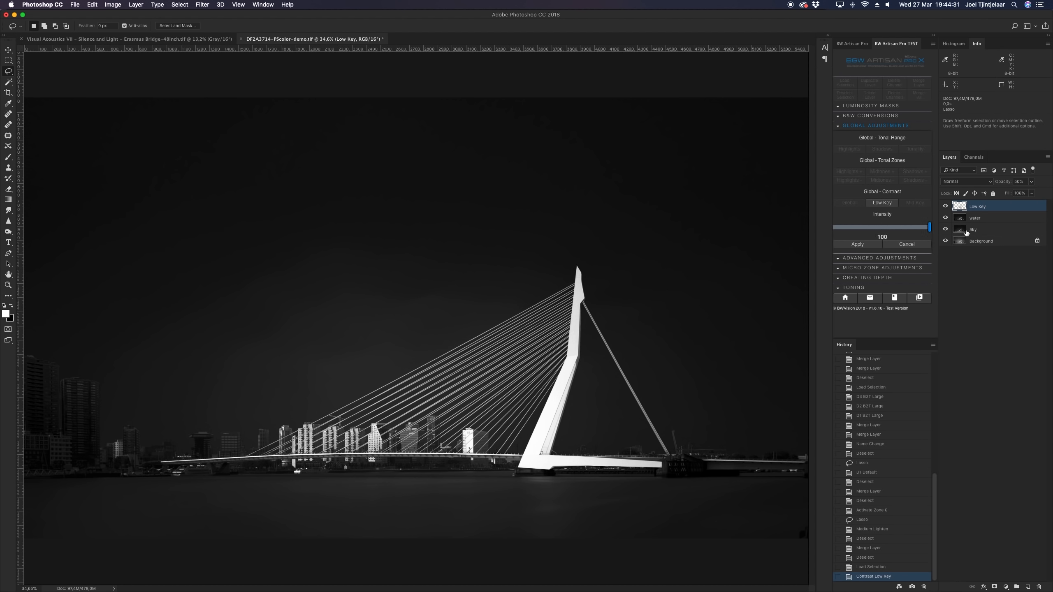
click(863, 245)
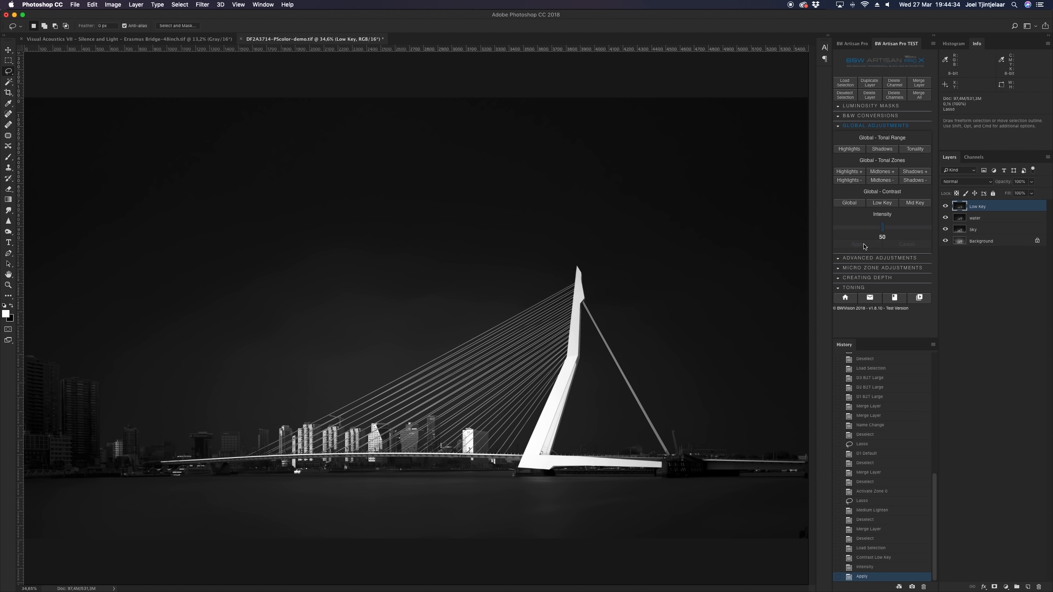
Load the Cables channel again as a new selection and hide its selection edges
click(848, 85)
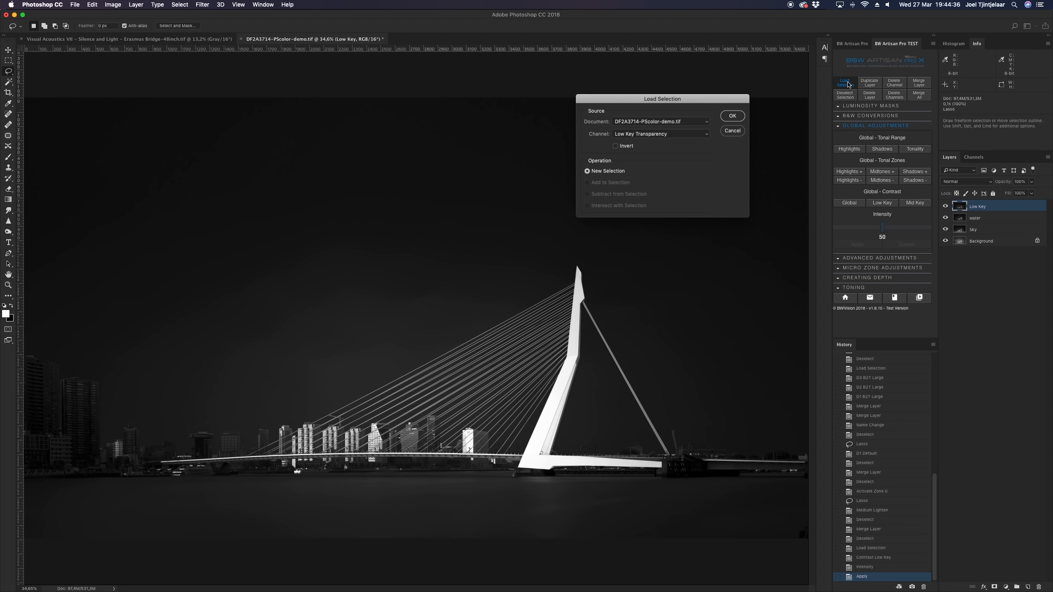
click(640, 132)
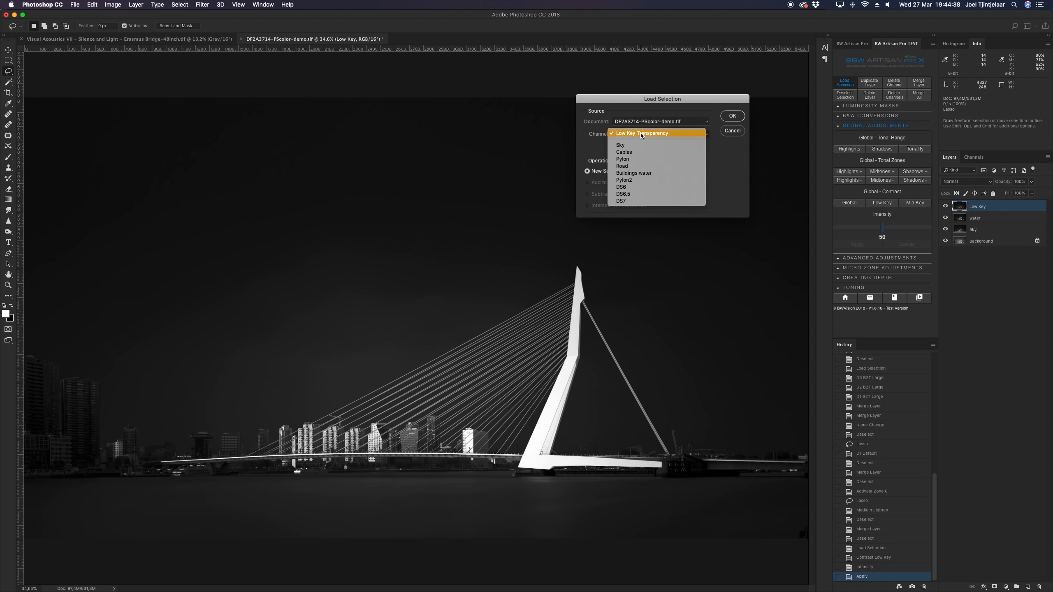
click(633, 153)
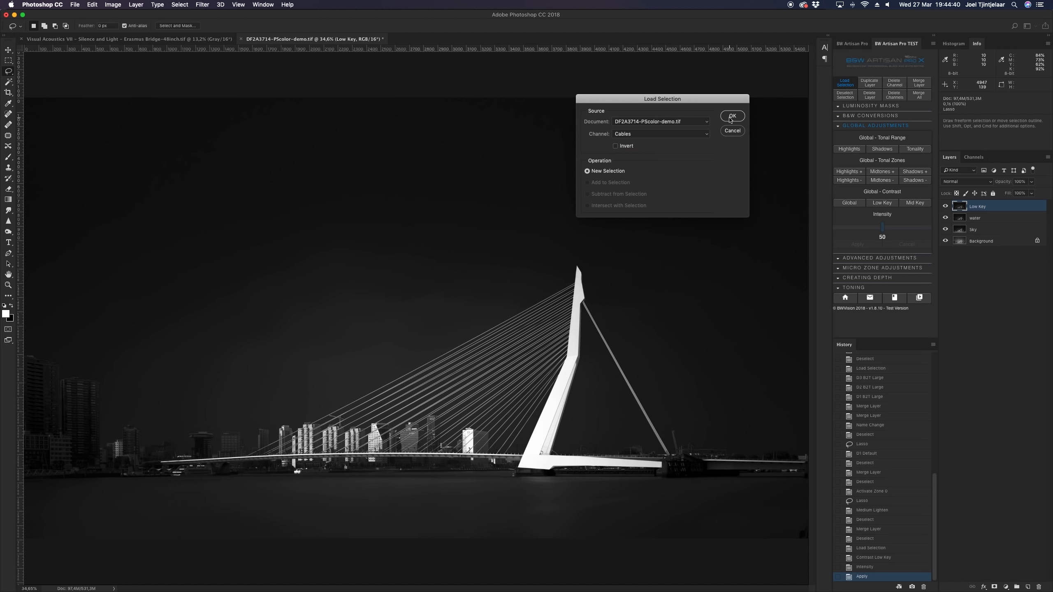
click(732, 117)
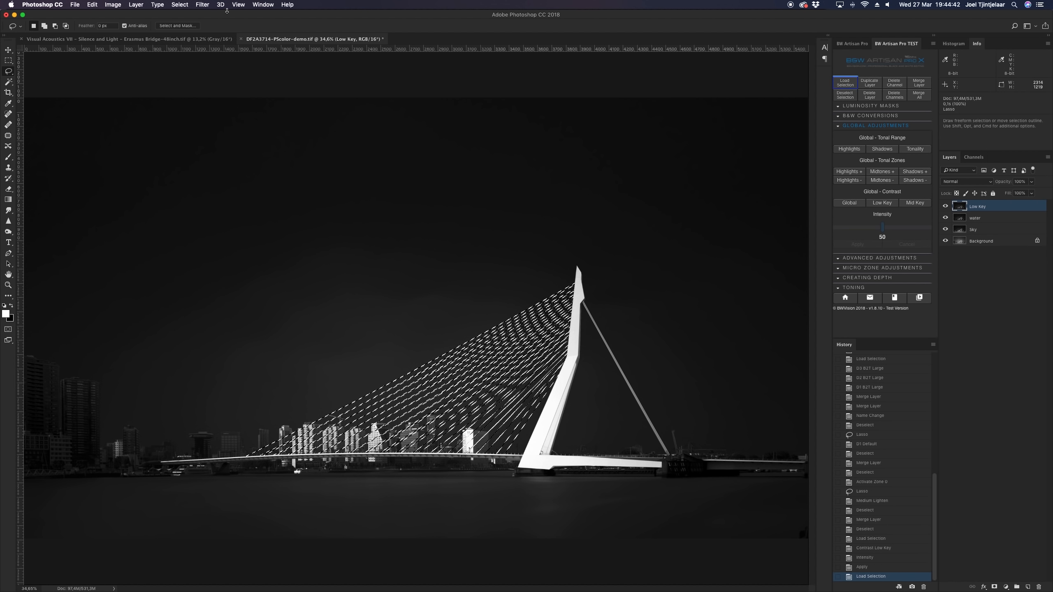
click(239, 4)
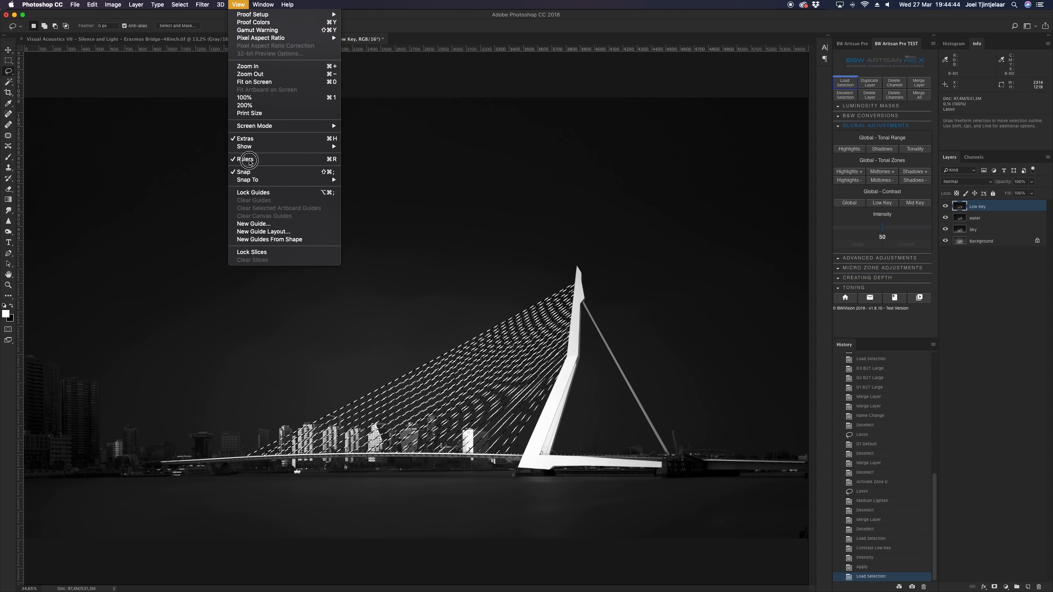
mouse_move(249, 146)
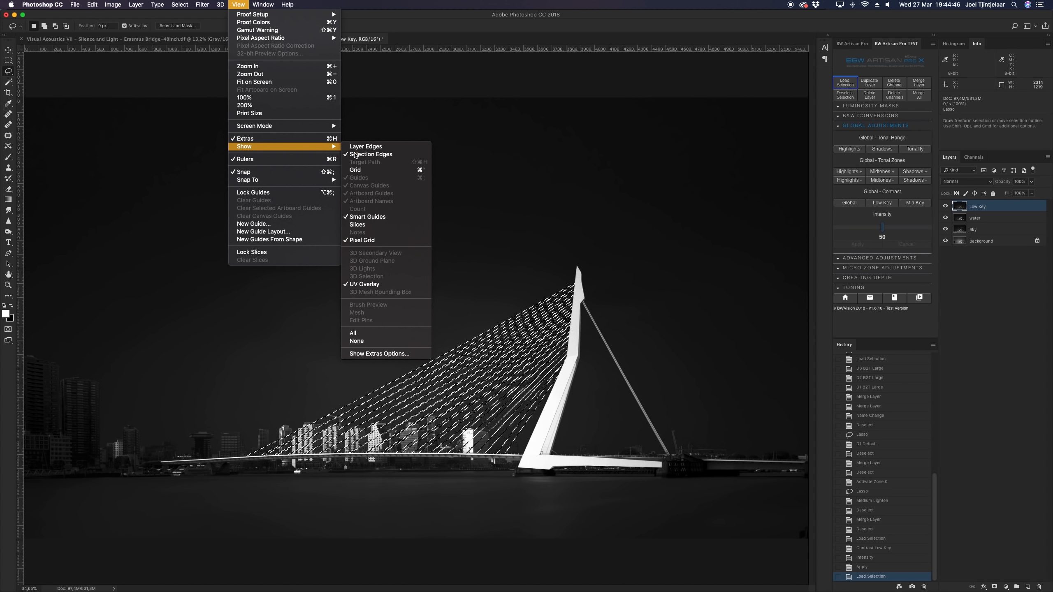
click(372, 152)
Apply a second Low Key contrast adjustment at intensity 100 to the cables
click(882, 203)
drag(883, 229, 942, 232)
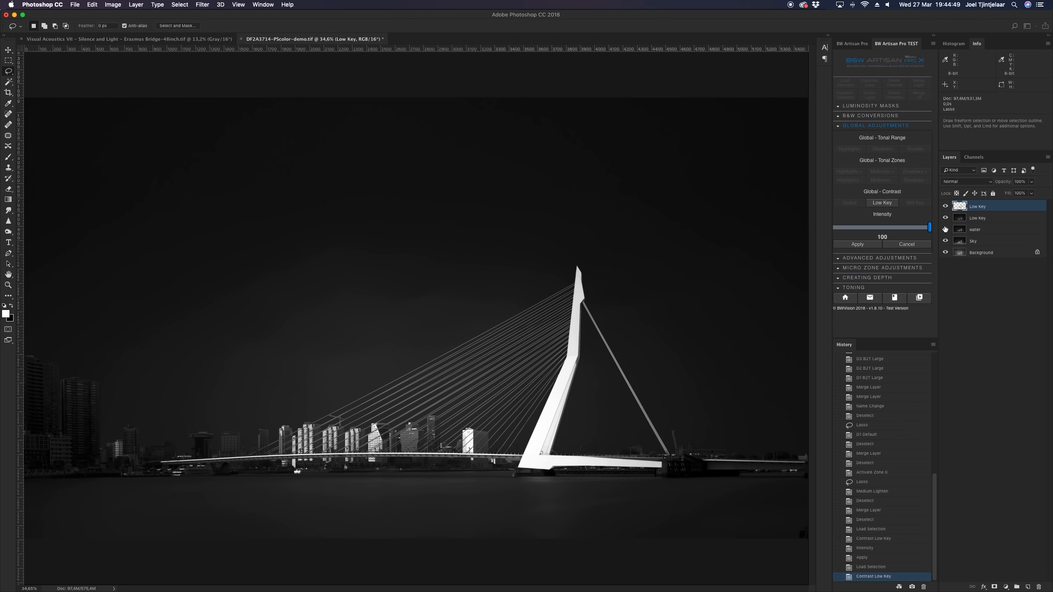
click(867, 246)
Merge the two Low Key layers and rename the merged layer "cabkes"
click(918, 83)
double_click(979, 209)
text(Cabkes)
key(Return)
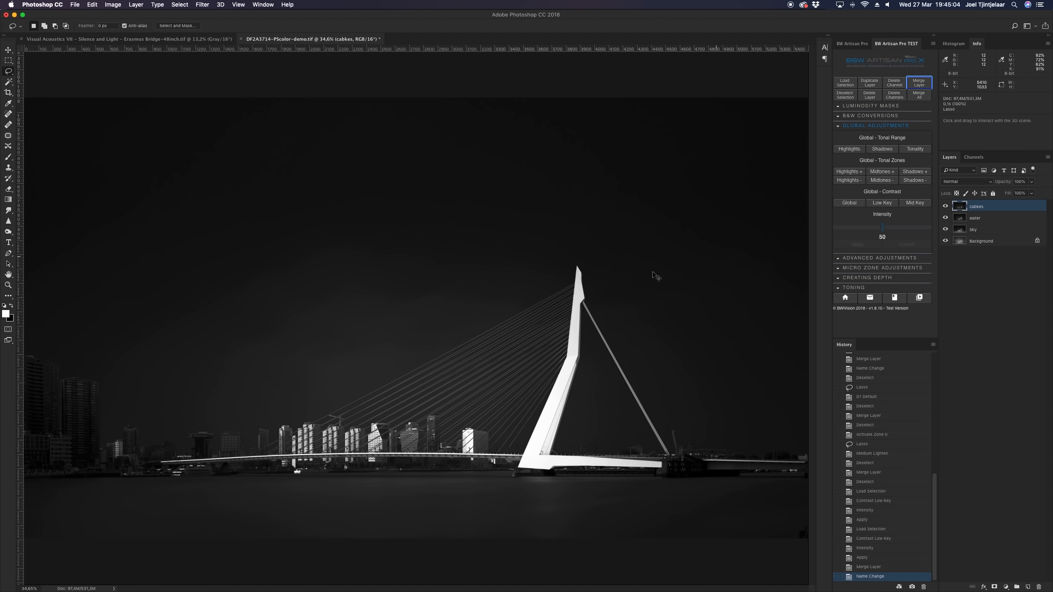
Examine the cables at 200% with the cable layer hidden and shown, and return to the full image view
scroll(518, 311, up, 10)
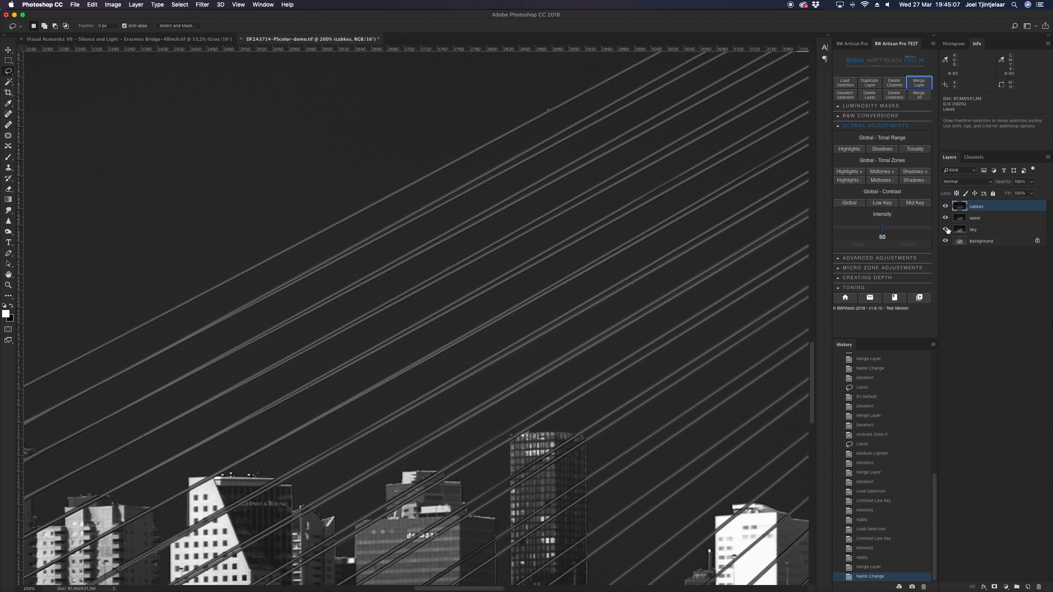
click(945, 206)
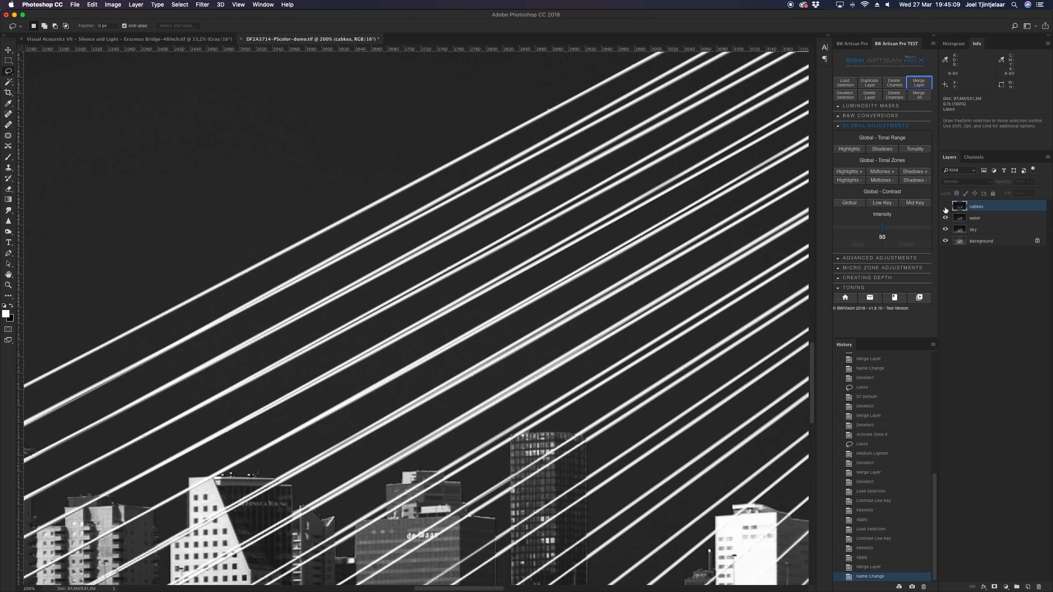
click(945, 206)
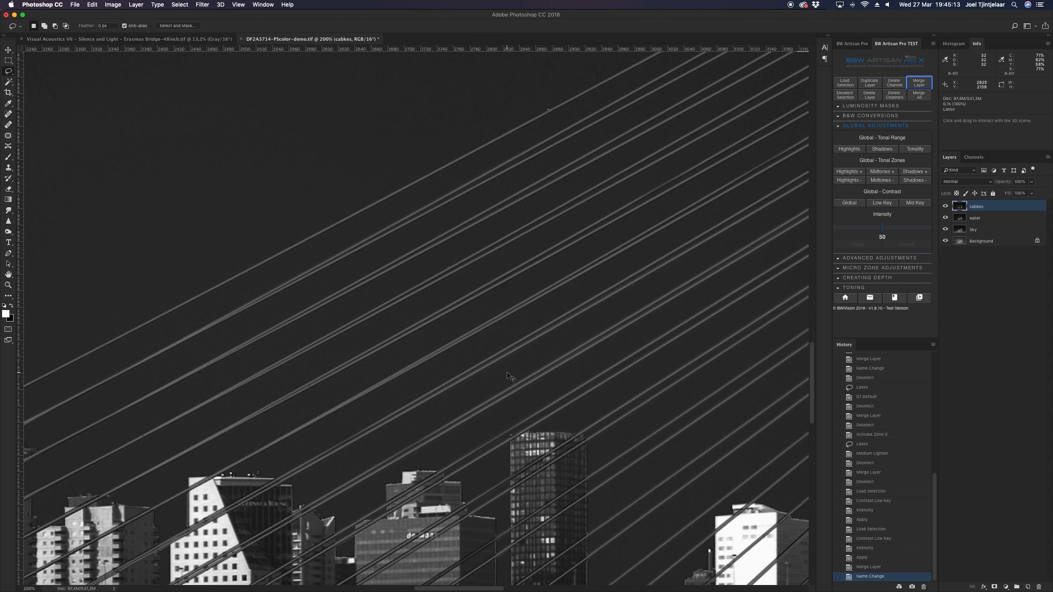
key(super+0)
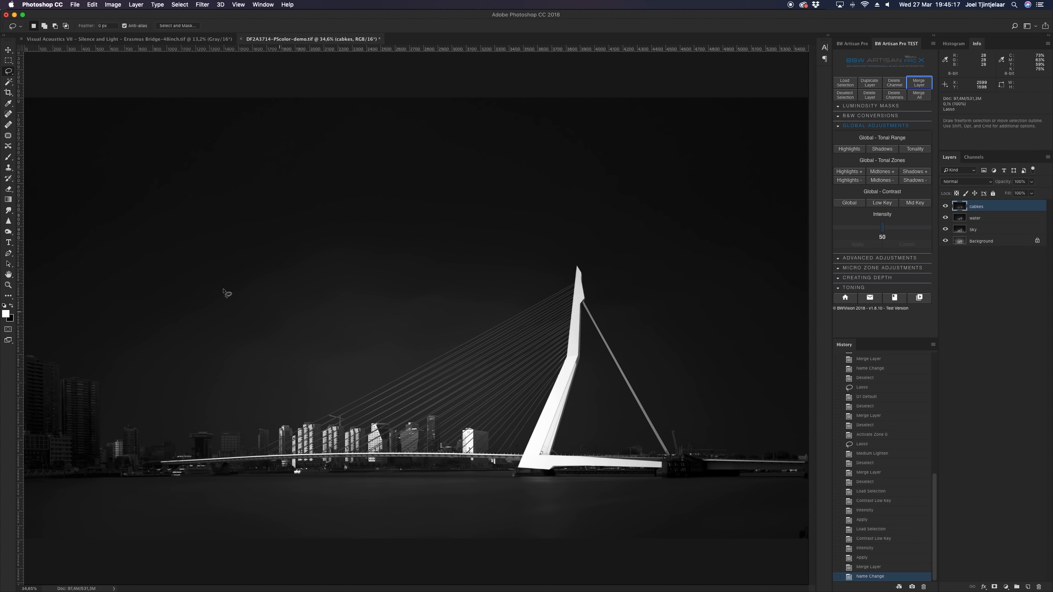
Draw a rectangular marquee of about 2050 by 1070 px around the cables beside the pylon and intersect it with the Cables channel
click(8, 60)
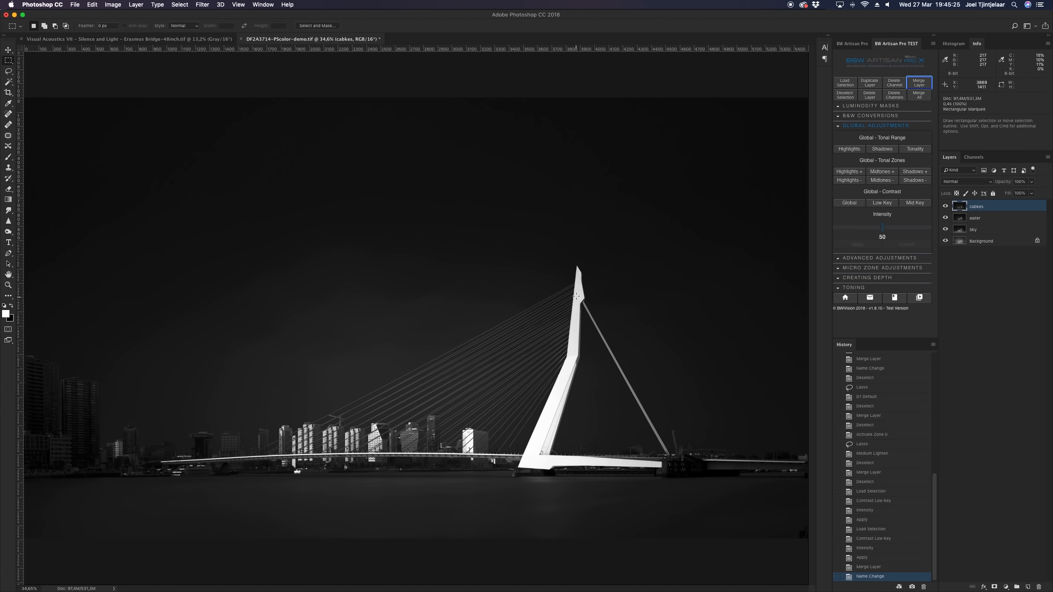
drag(286, 285, 580, 438)
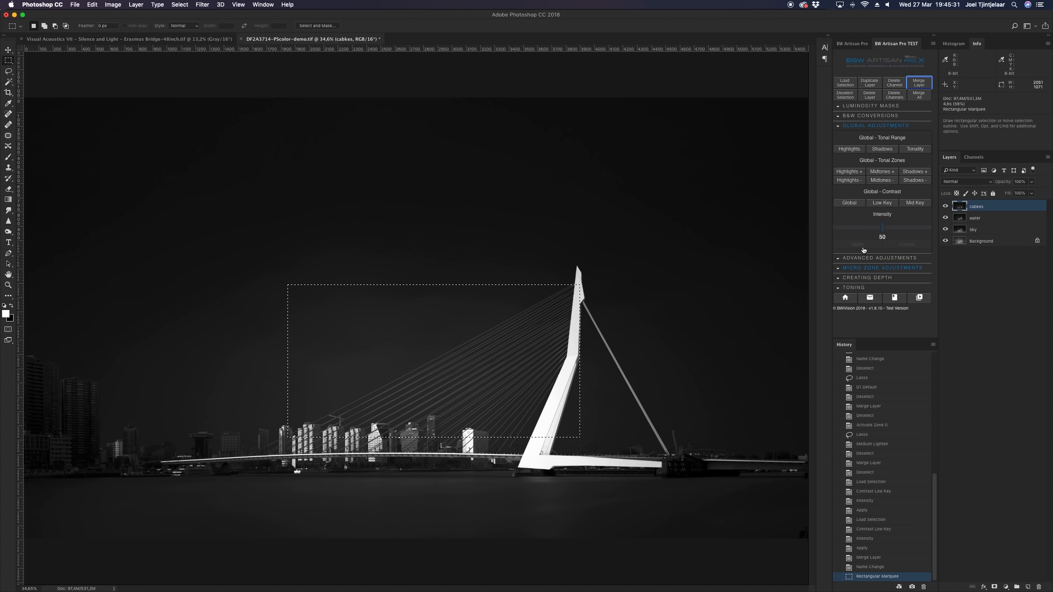
click(845, 82)
click(681, 135)
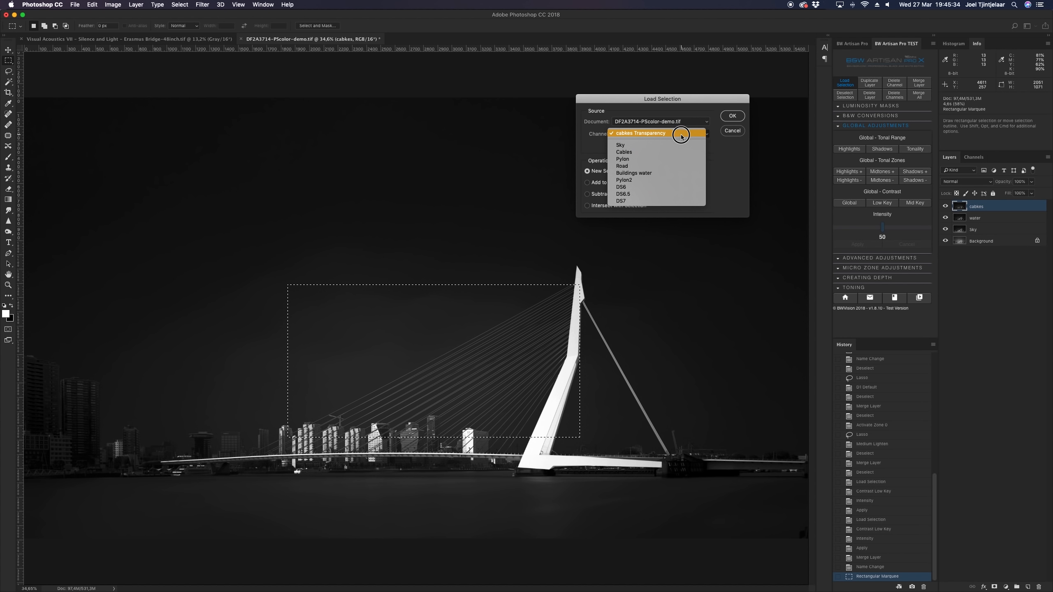
click(668, 152)
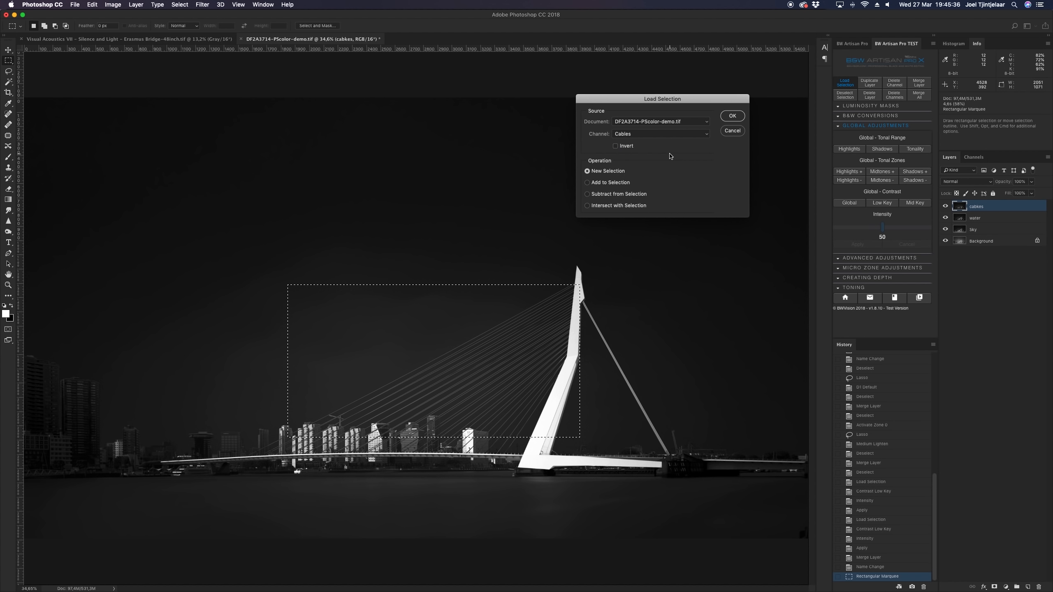
click(619, 205)
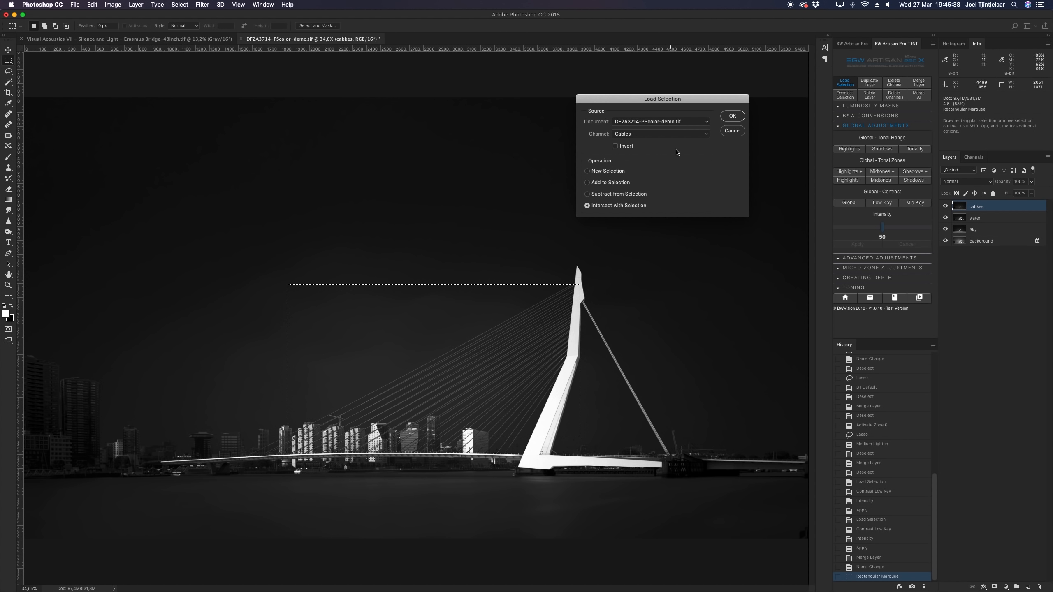
click(732, 116)
Hide the selection edges and apply the horizontal L2 gradient from the Special FX depth set to the selected cables
click(238, 4)
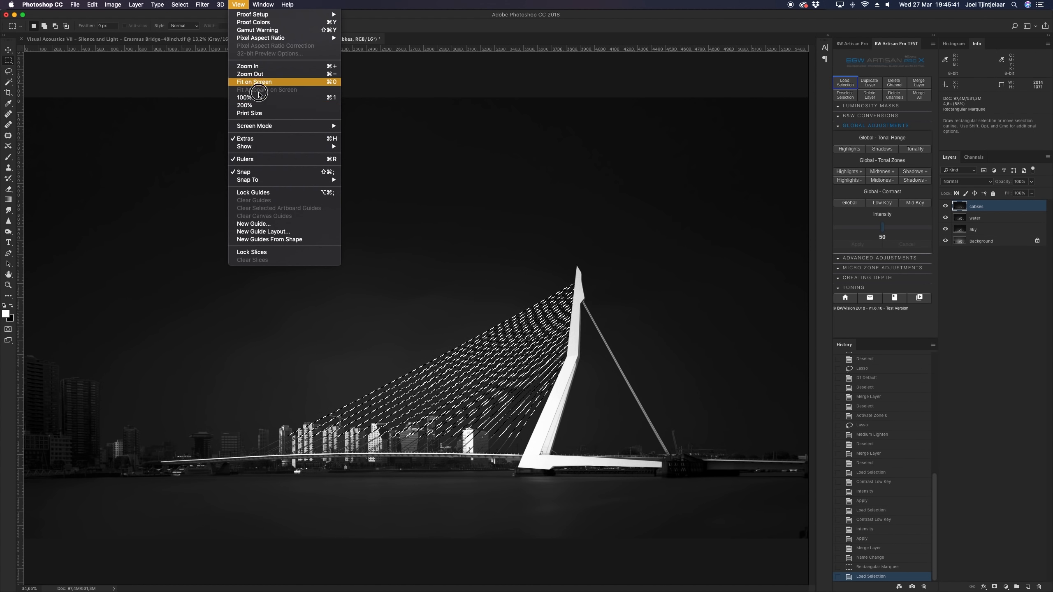
mouse_move(275, 146)
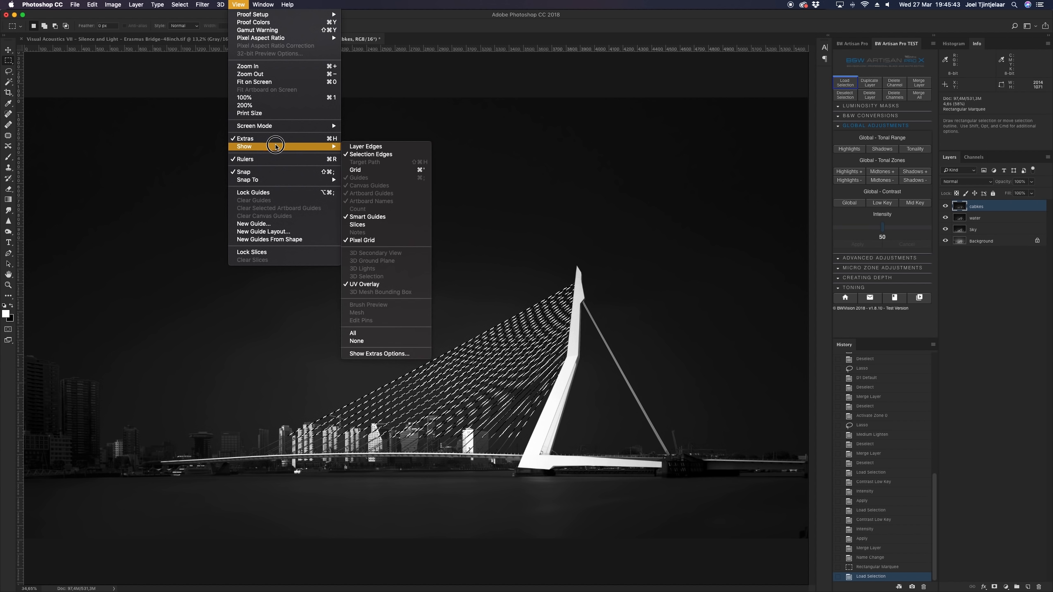
click(370, 154)
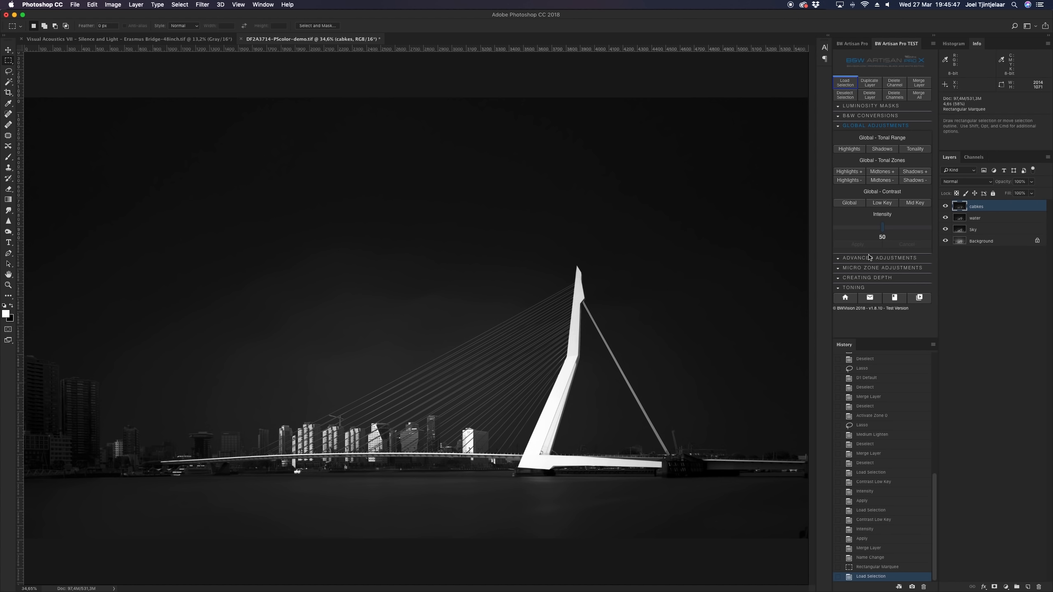
click(869, 279)
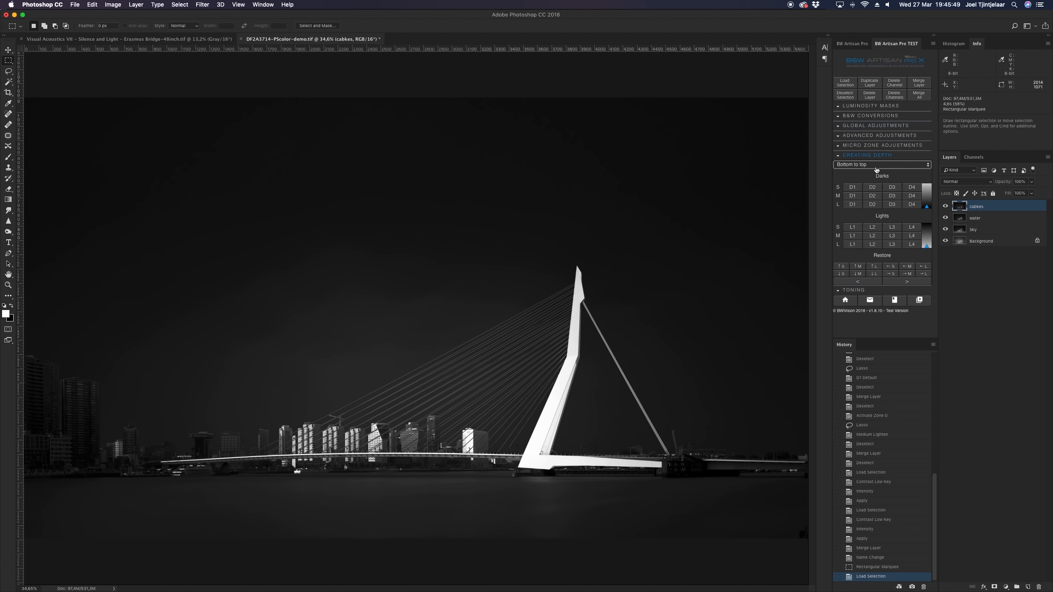
click(875, 165)
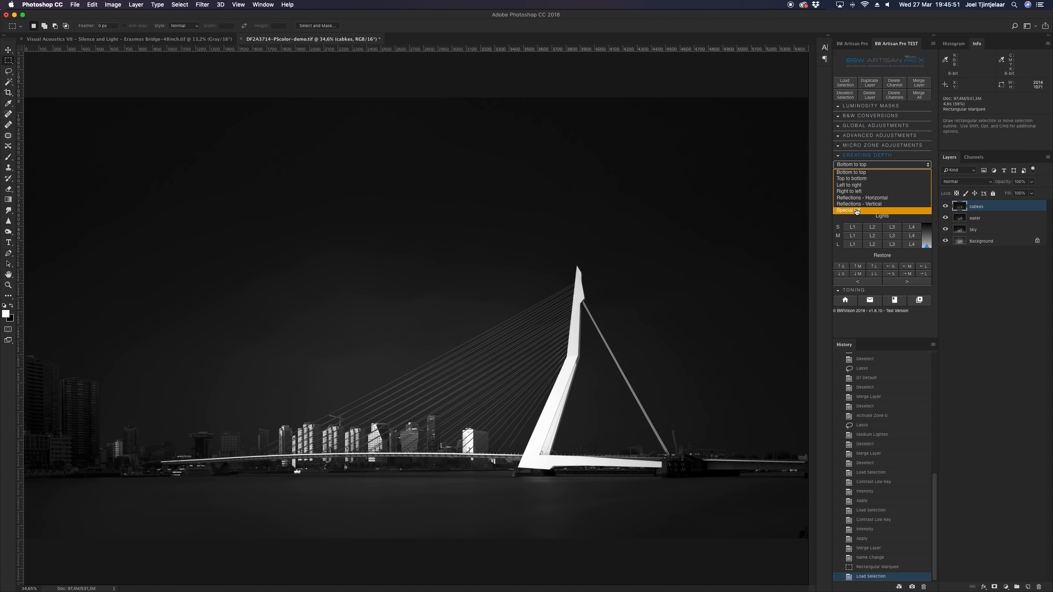
click(874, 210)
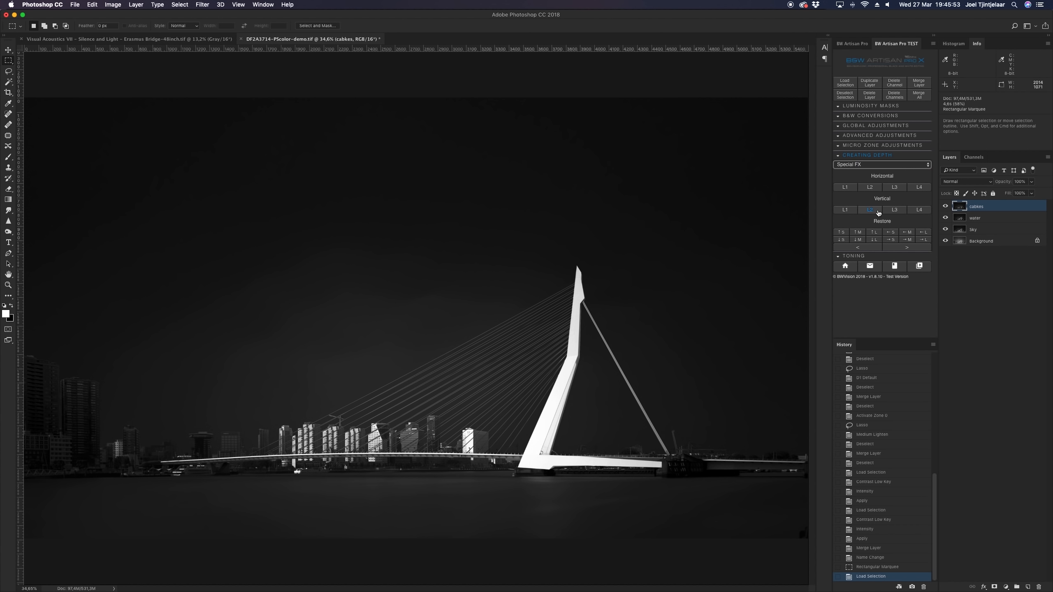
click(870, 188)
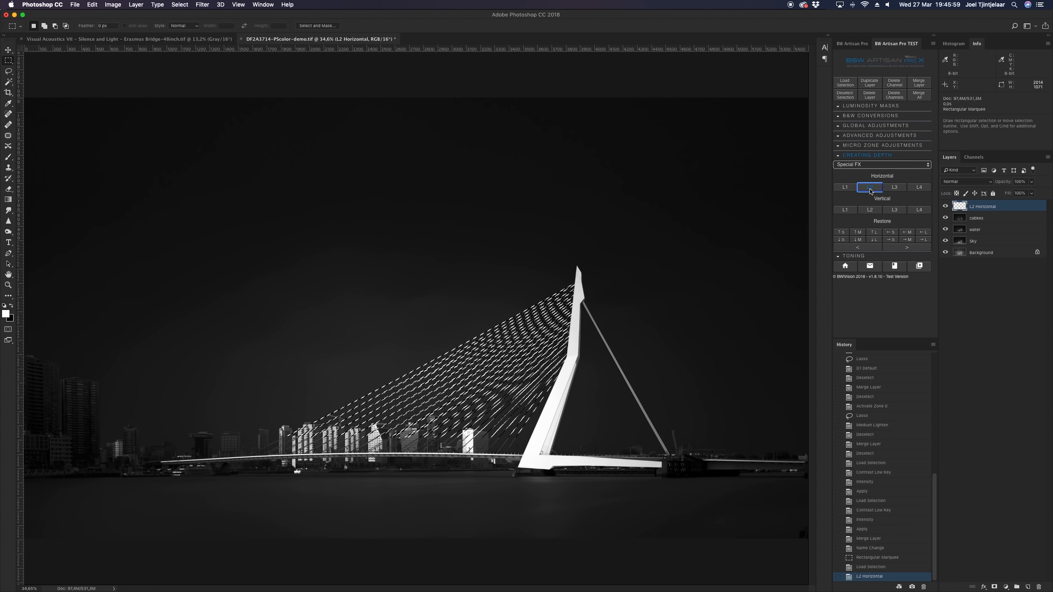
Hide the selection edges and compare the cables with the L2 Horizontal layer hidden and shown
click(239, 4)
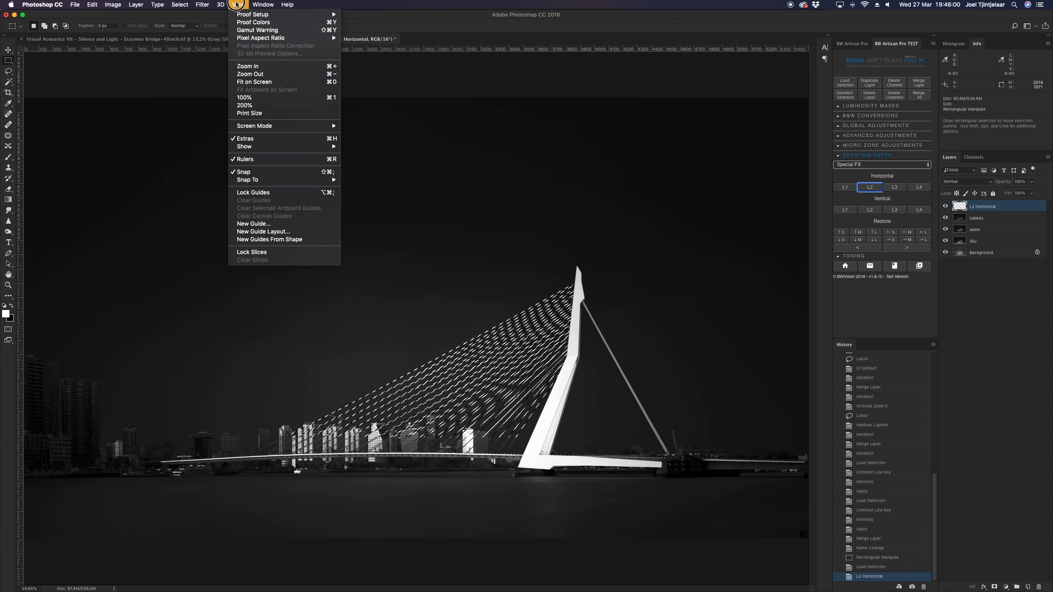
mouse_move(267, 148)
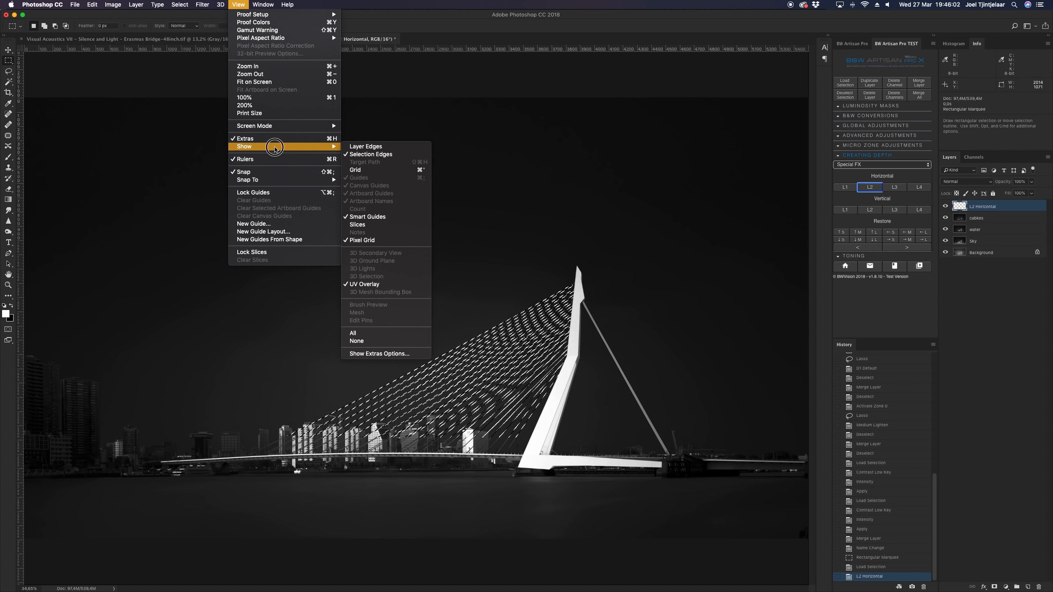
click(352, 154)
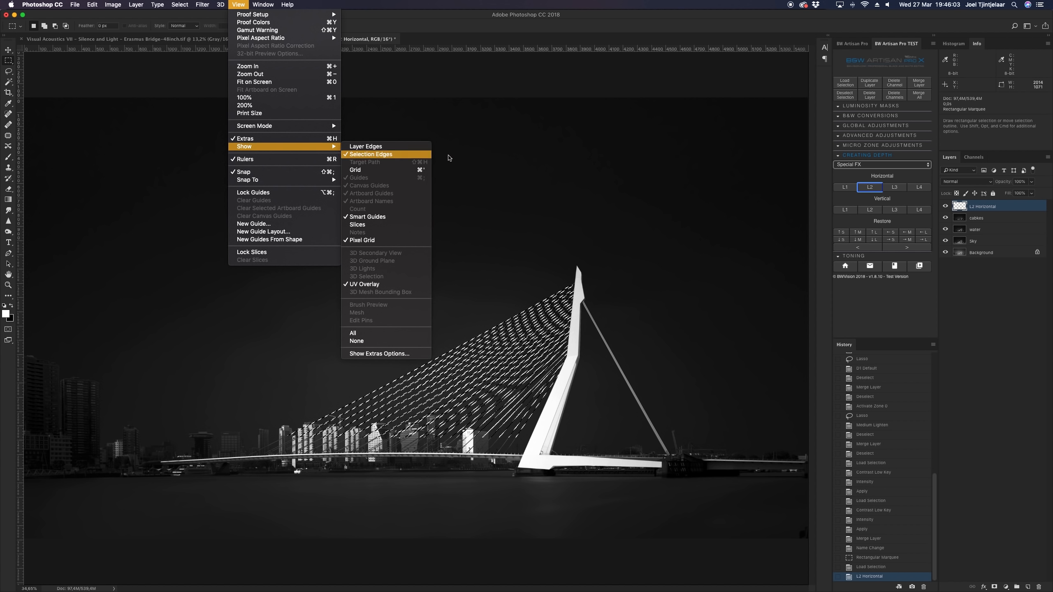
click(945, 207)
click(945, 207)
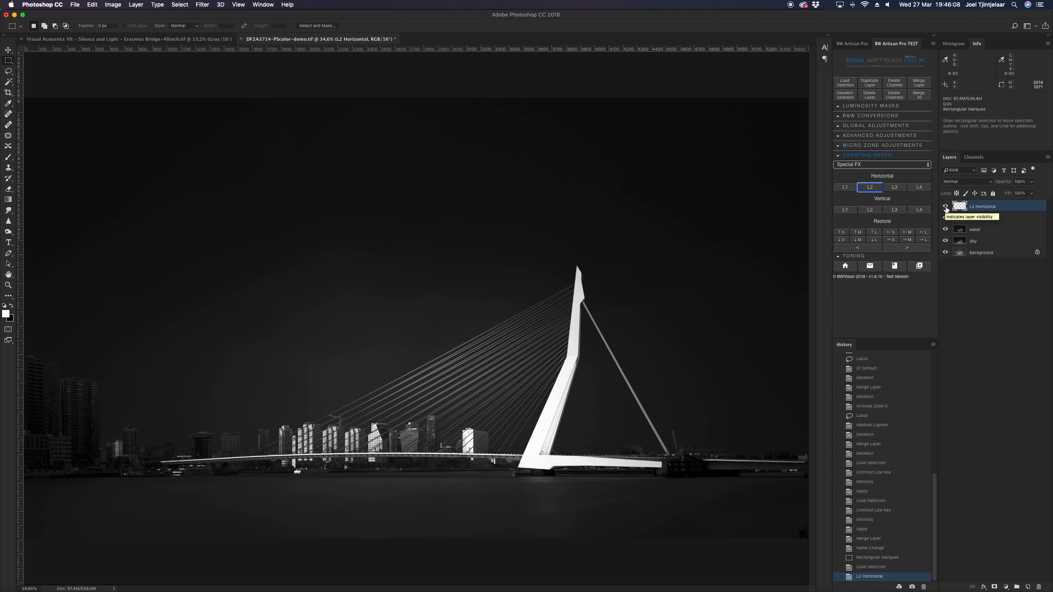
Add the Special FX horizontal L1 gradient to the cables and hide the selection edges
click(848, 190)
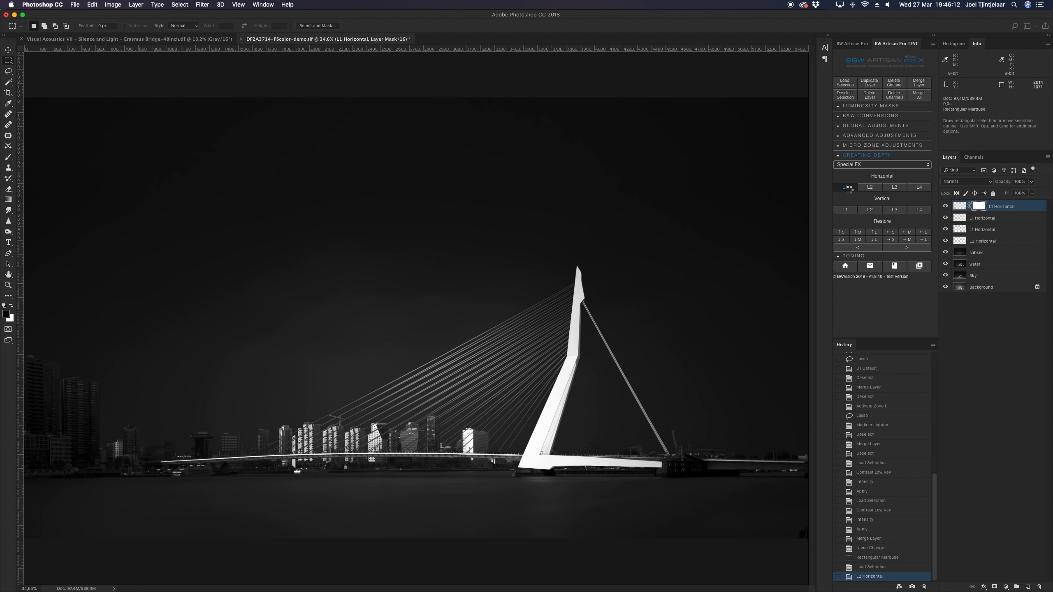
drag(179, 5, 386, 155)
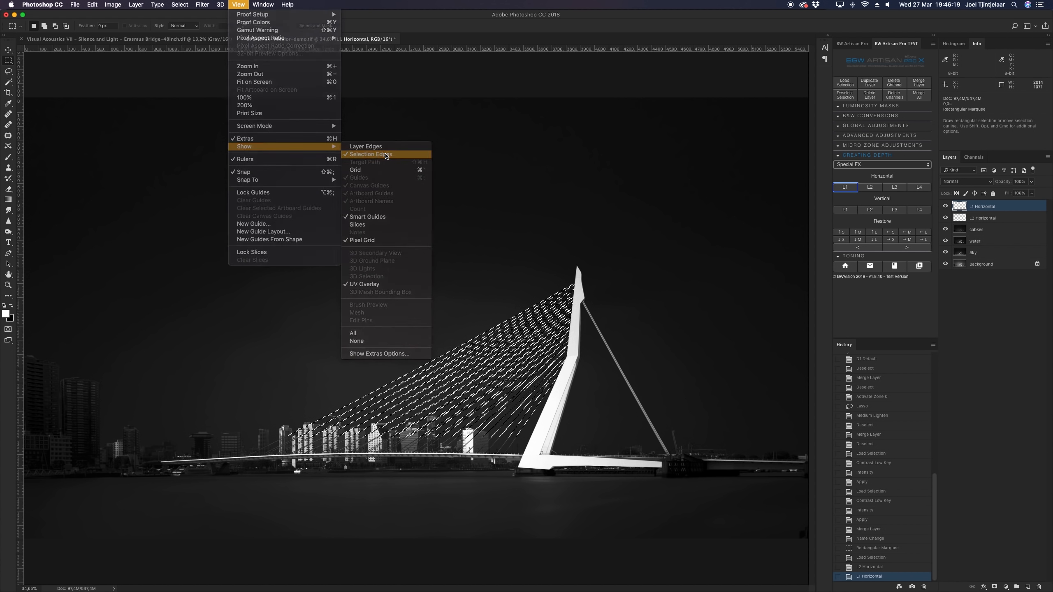
Compare the cables with both horizontal gradient layers hidden and shown, and merge the L1 Horizontal layer into L2 Horizontal
click(945, 206)
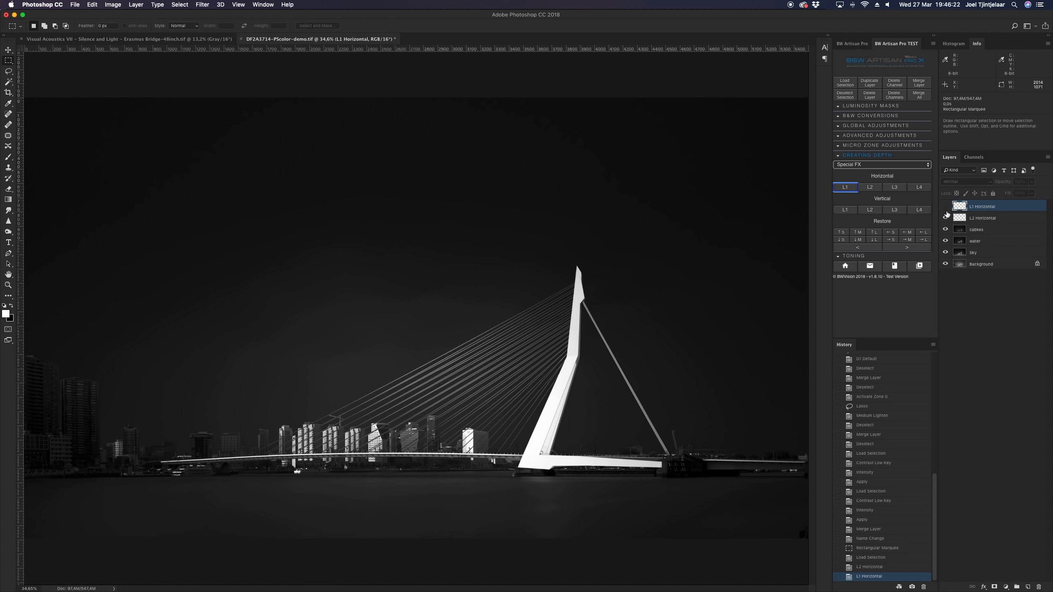
click(945, 217)
click(945, 217)
click(945, 207)
click(918, 82)
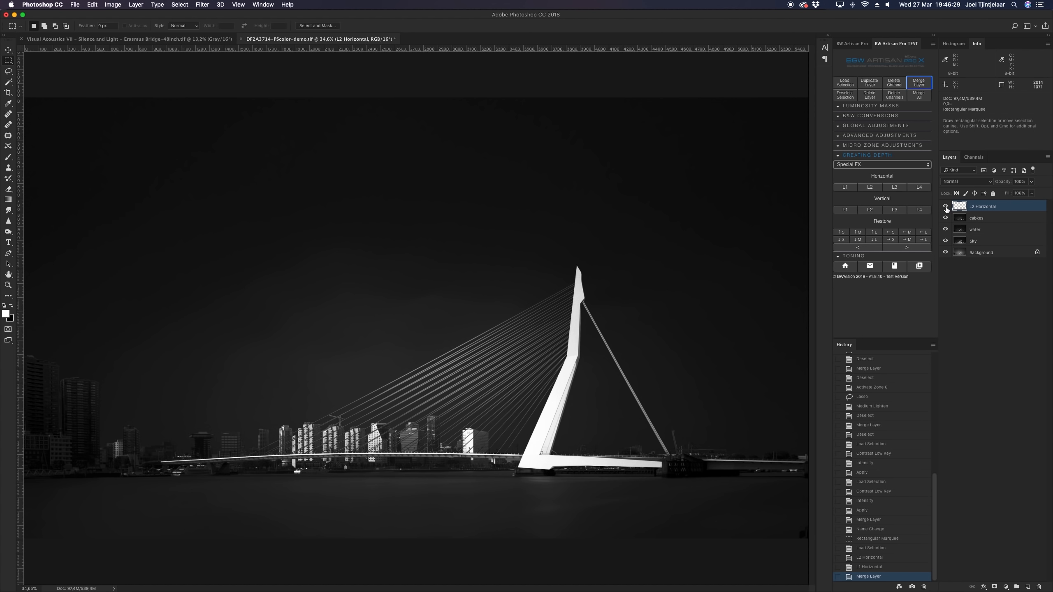
Compare the cables with L2 Horizontal hidden and shown, and apply the small Restore to it upward, downward, right-to-left and left-to-right
click(945, 207)
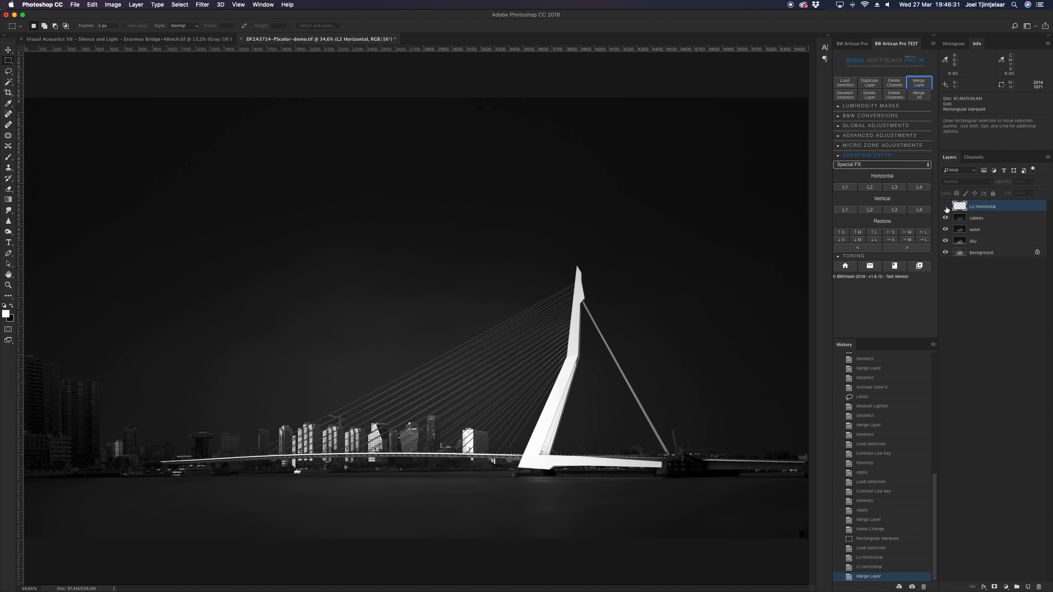
click(945, 207)
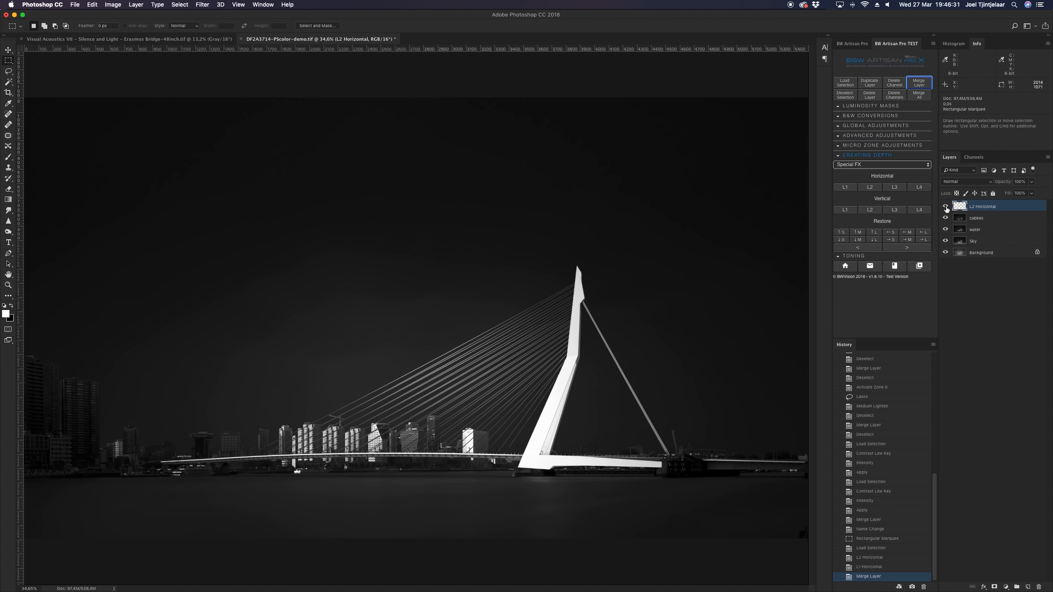
click(843, 235)
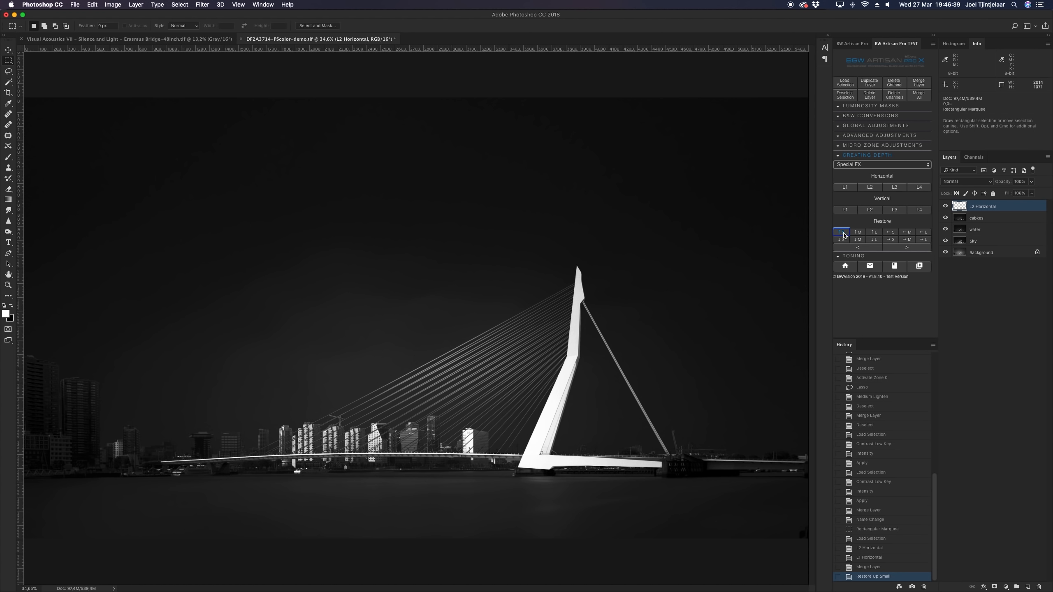
click(843, 241)
click(892, 232)
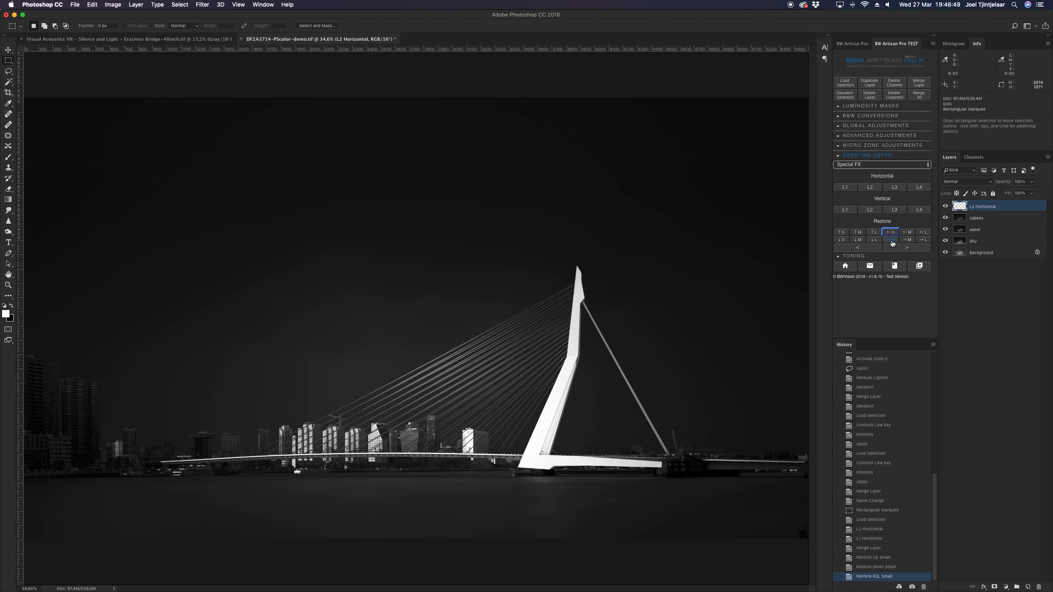
click(892, 241)
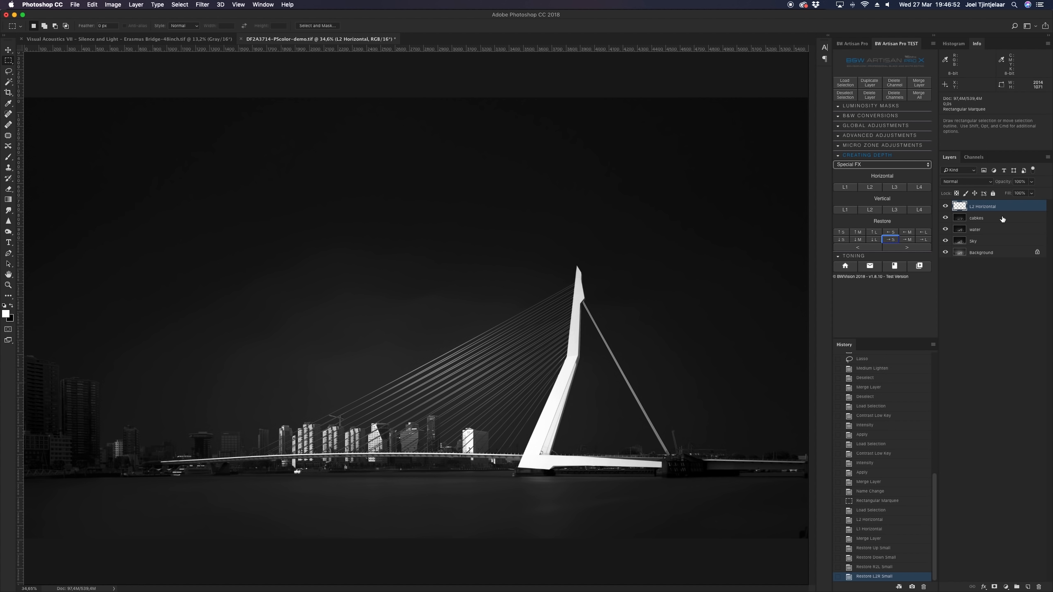
Compare the cables with the restored L2 Horizontal layer hidden and shown, and merge that layer into the cables layer
click(946, 208)
click(946, 207)
click(946, 207)
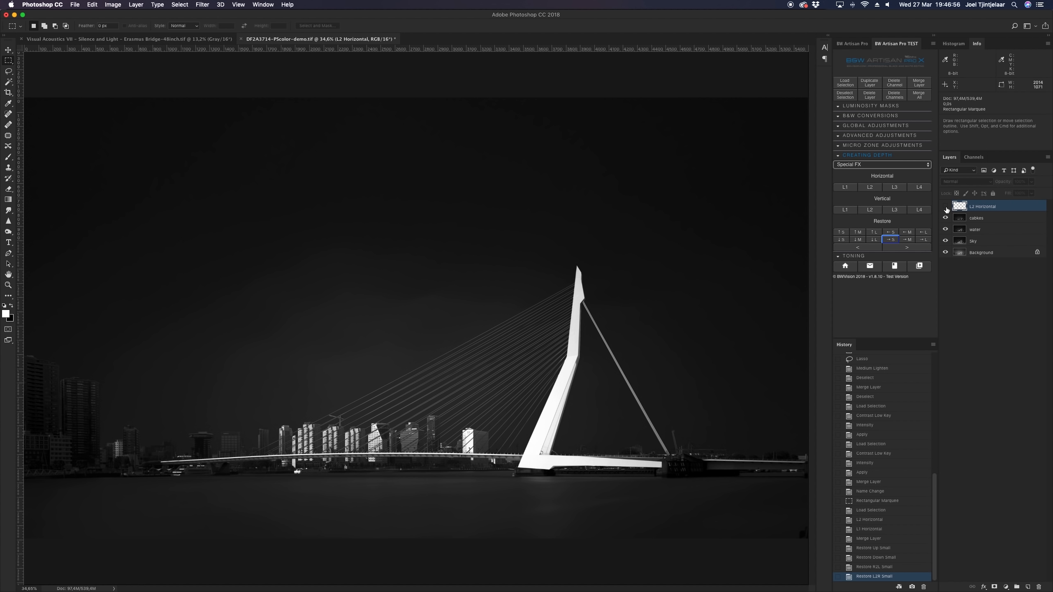
click(946, 207)
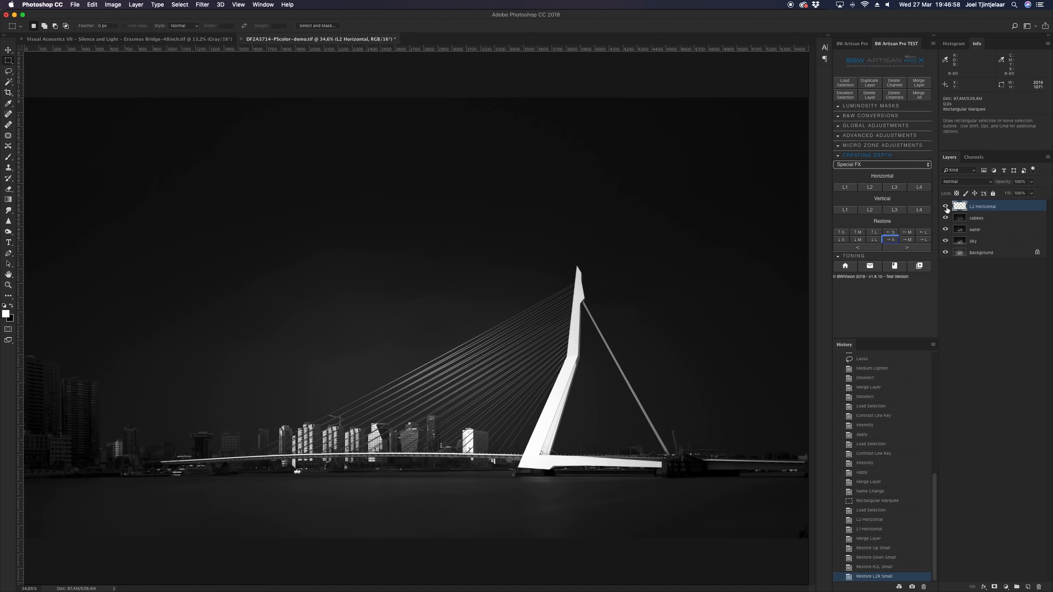
click(920, 83)
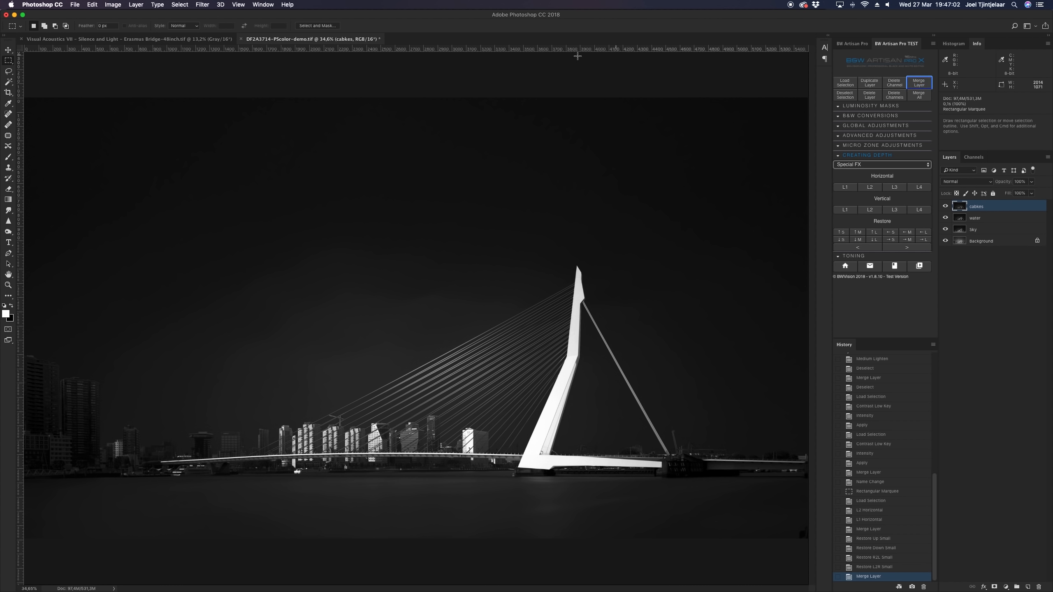
Compare the whole photo with the cables, water and Sky layers hidden and shown
key(super+minus)
key(super+minus)
key(super+minus)
drag(949, 208, 947, 220)
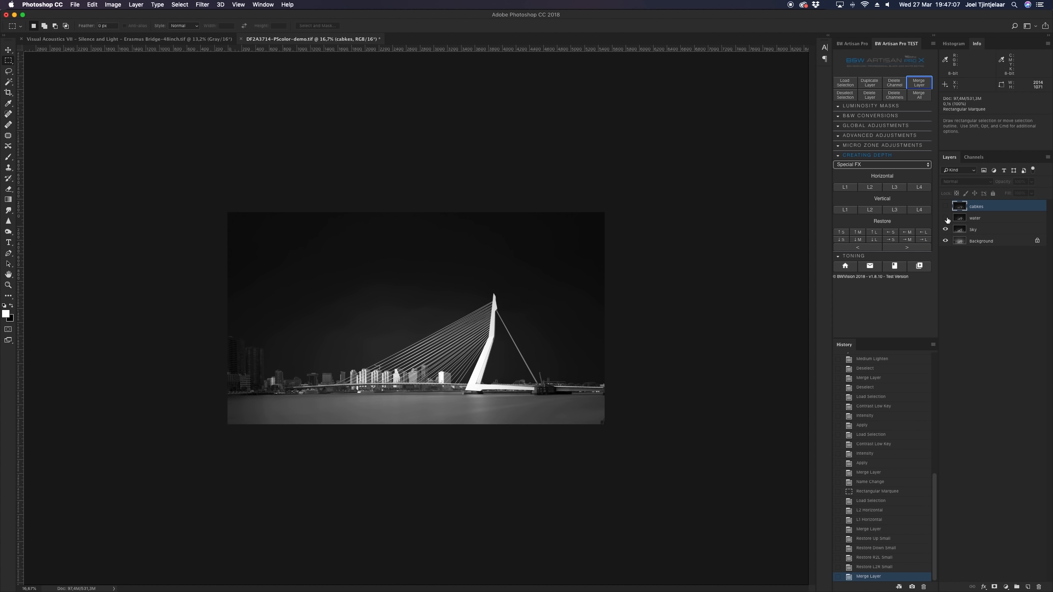
click(946, 230)
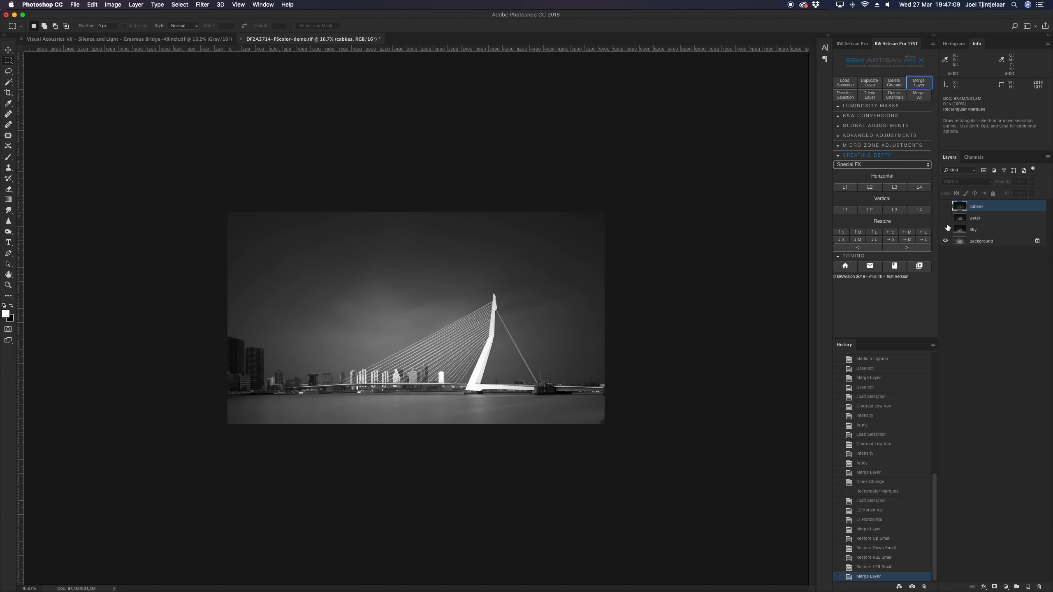
click(946, 206)
click(945, 231)
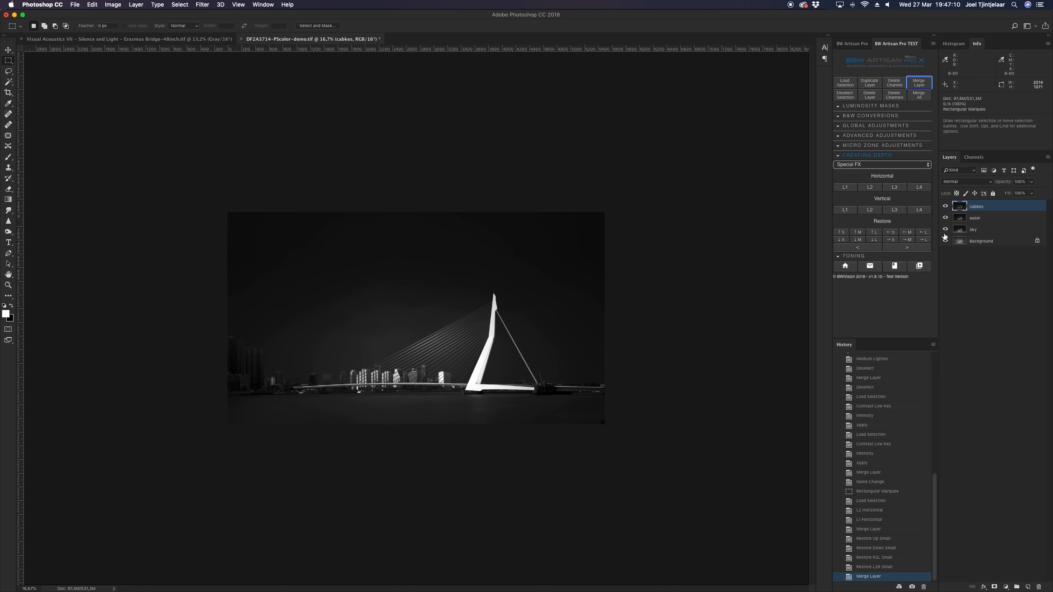
Marquee the skyline beside the pylon and intersect it with the Buildings water channel to select only the buildings and shoreline there
key(super+equal)
key(super+equal)
scroll(412, 436, down, 5)
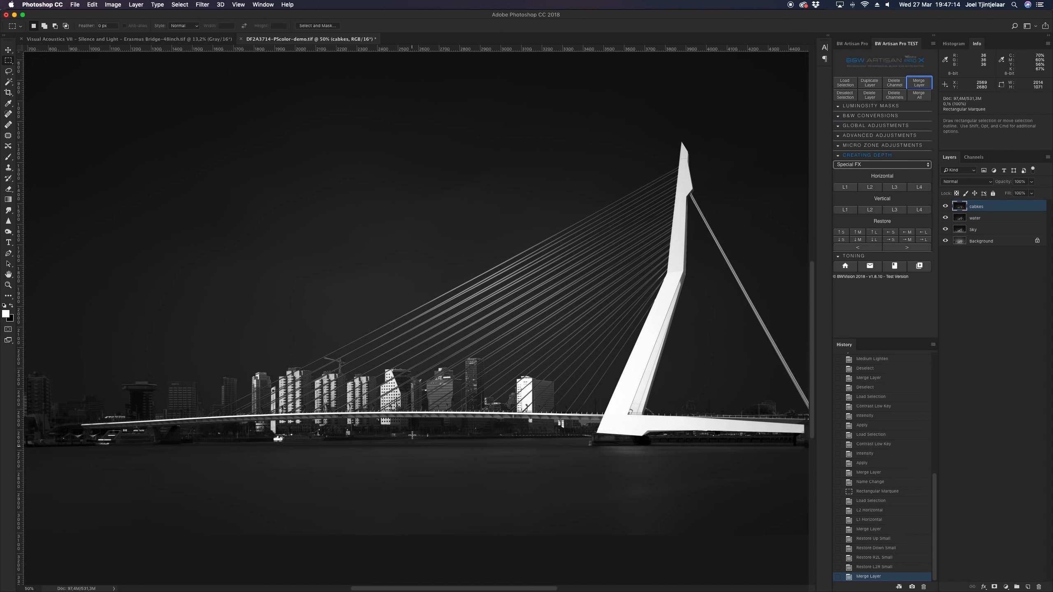
scroll(411, 436, left, 4)
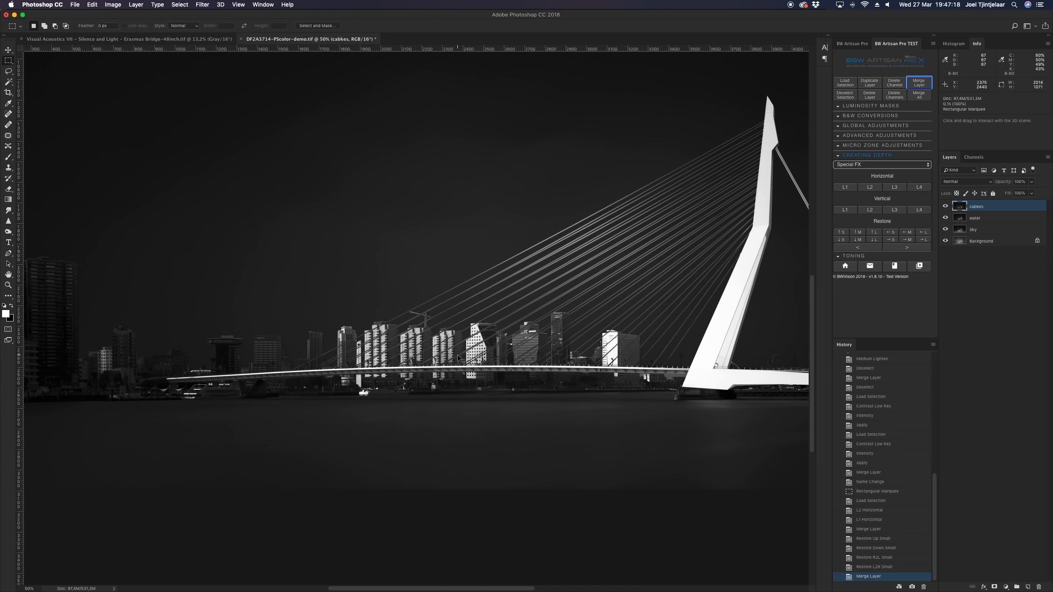
scroll(456, 358, down, 2)
drag(61, 376, 517, 475)
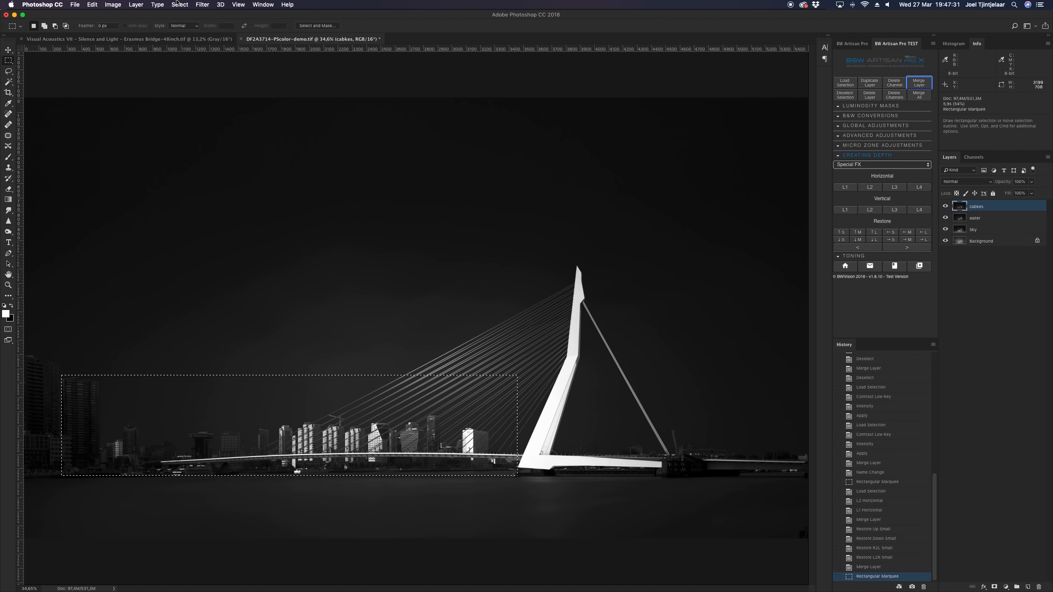
click(844, 82)
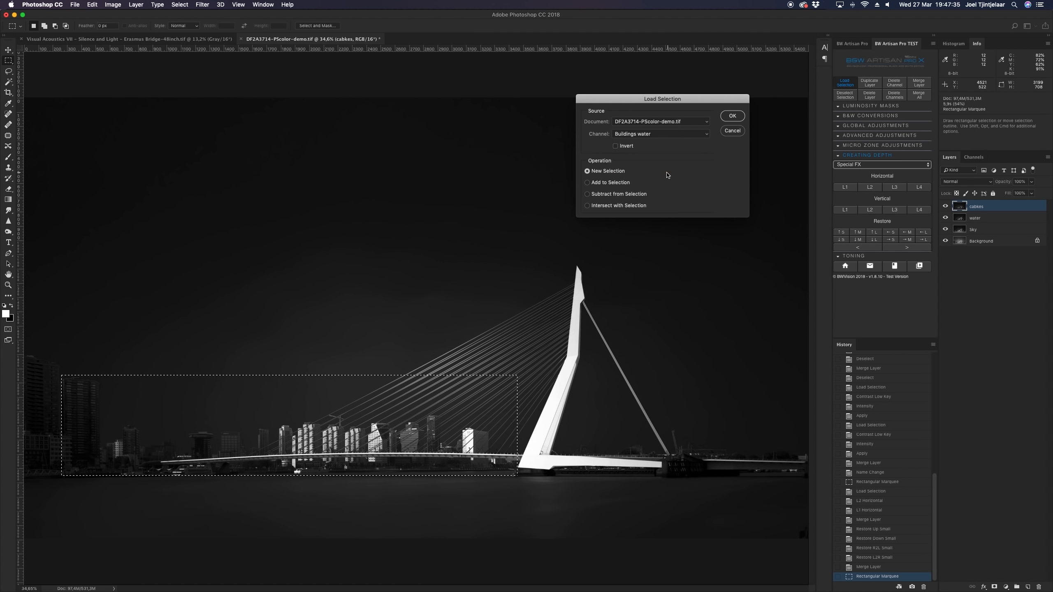
click(636, 206)
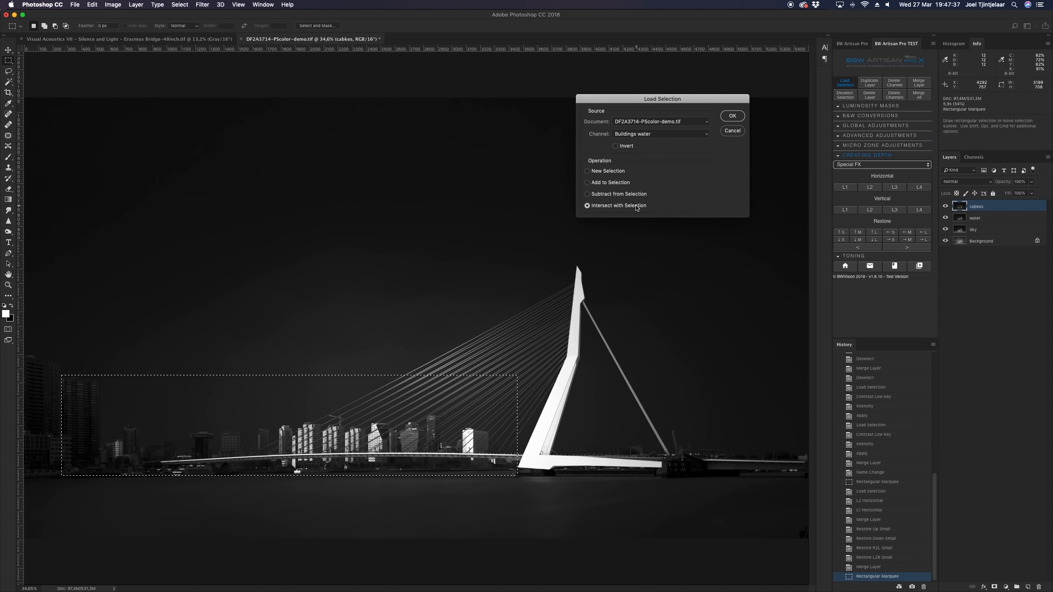
click(732, 116)
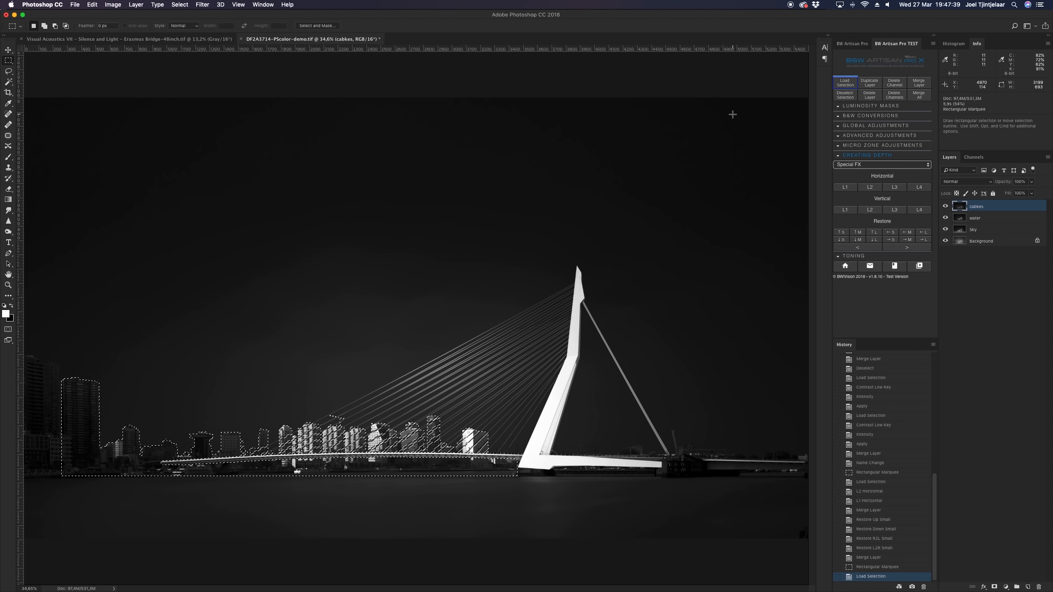
Apply the bottom-to-top Darks gradient D2 Large to the selected buildings
key(super+plus)
key(super+plus)
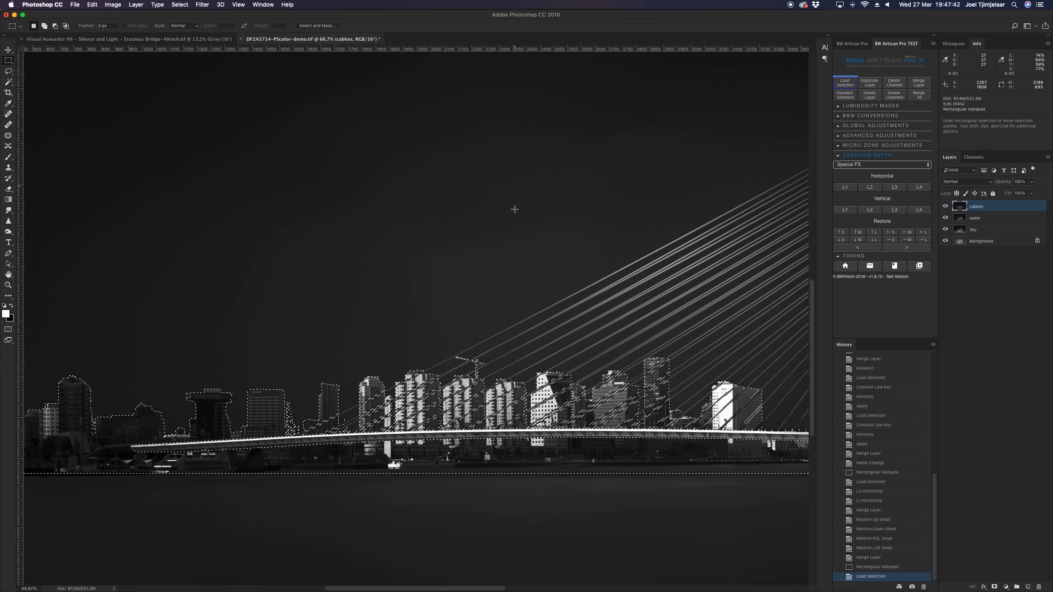
click(861, 164)
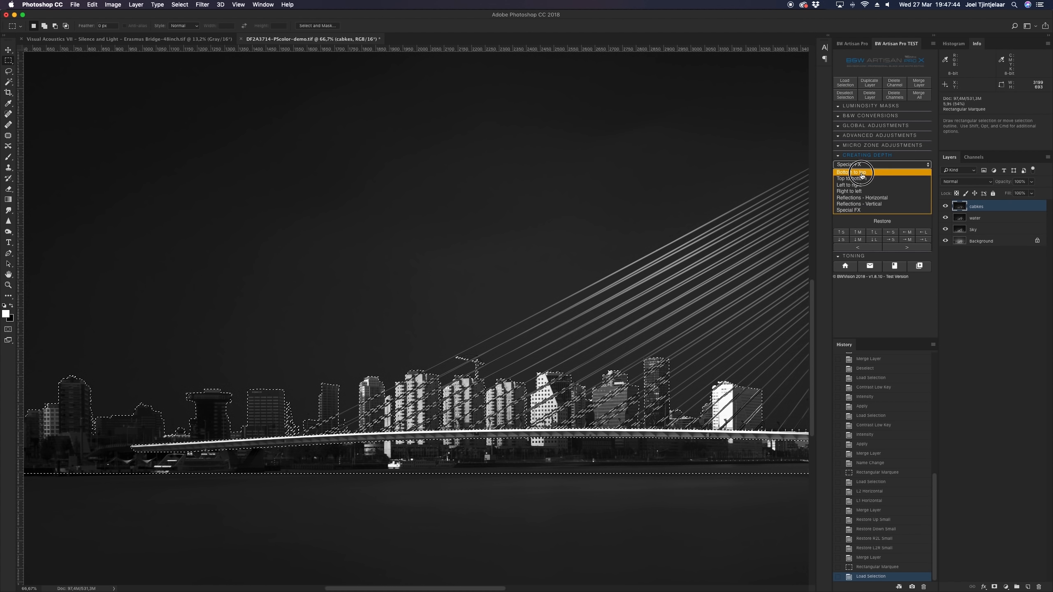
click(861, 174)
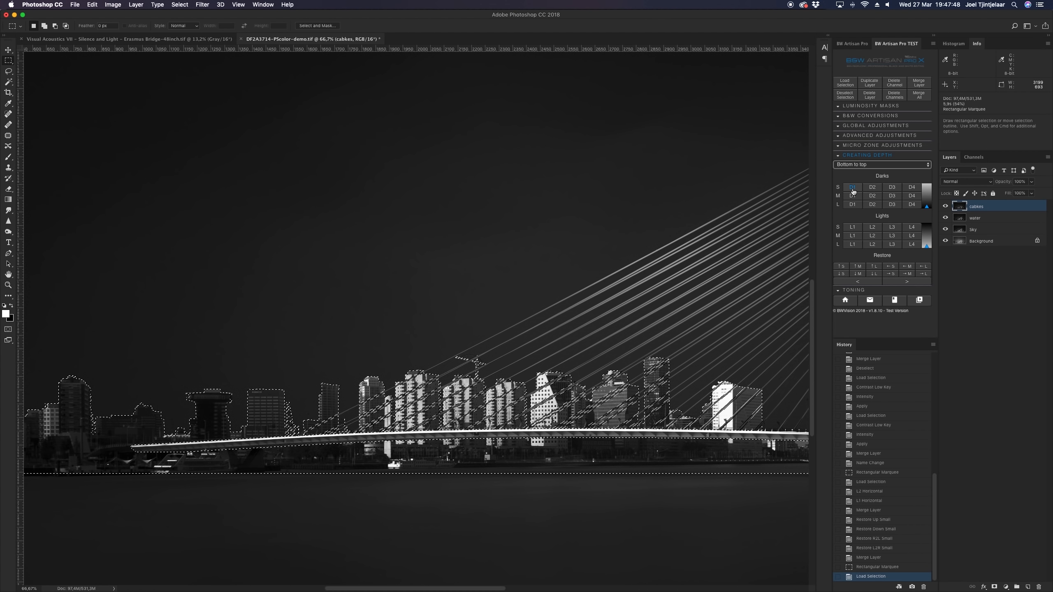
click(872, 204)
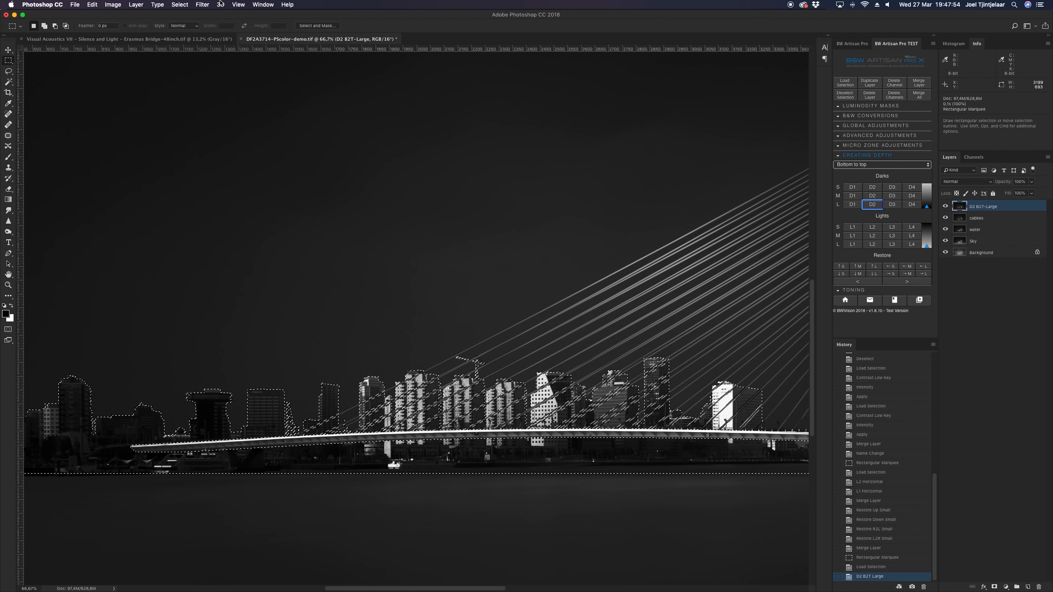
Hide the selection edges and apply the bottom-to-top D2 Large dark gradient to the buildings a second time
click(242, 5)
mouse_move(275, 146)
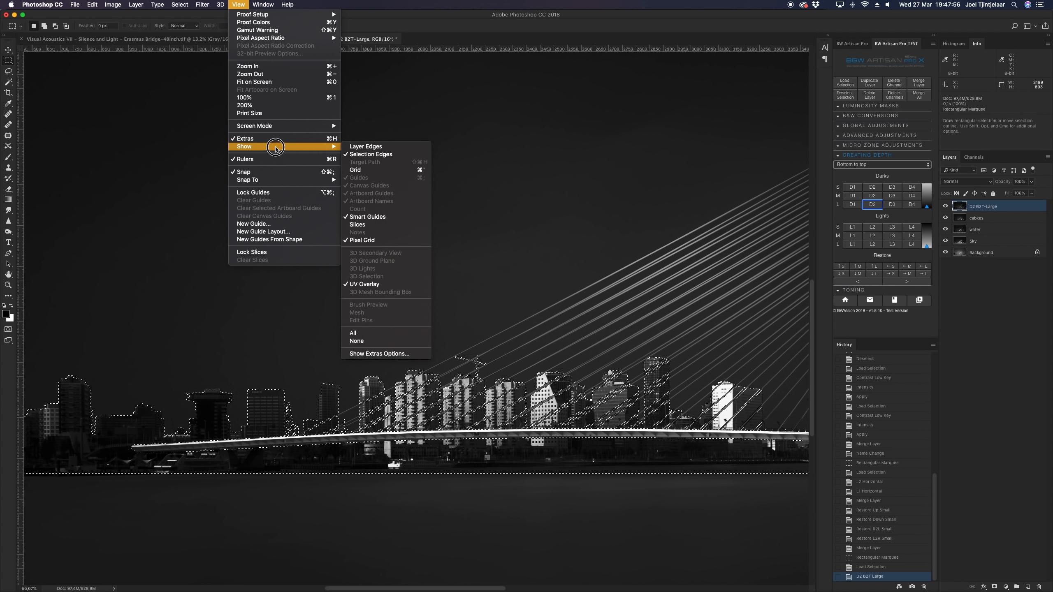
click(353, 152)
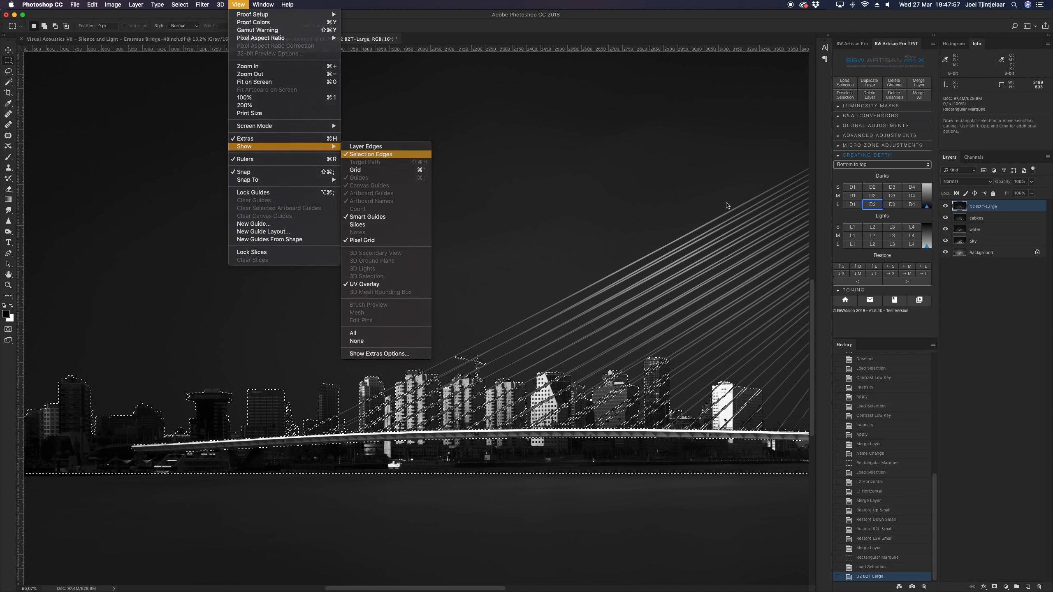
click(872, 204)
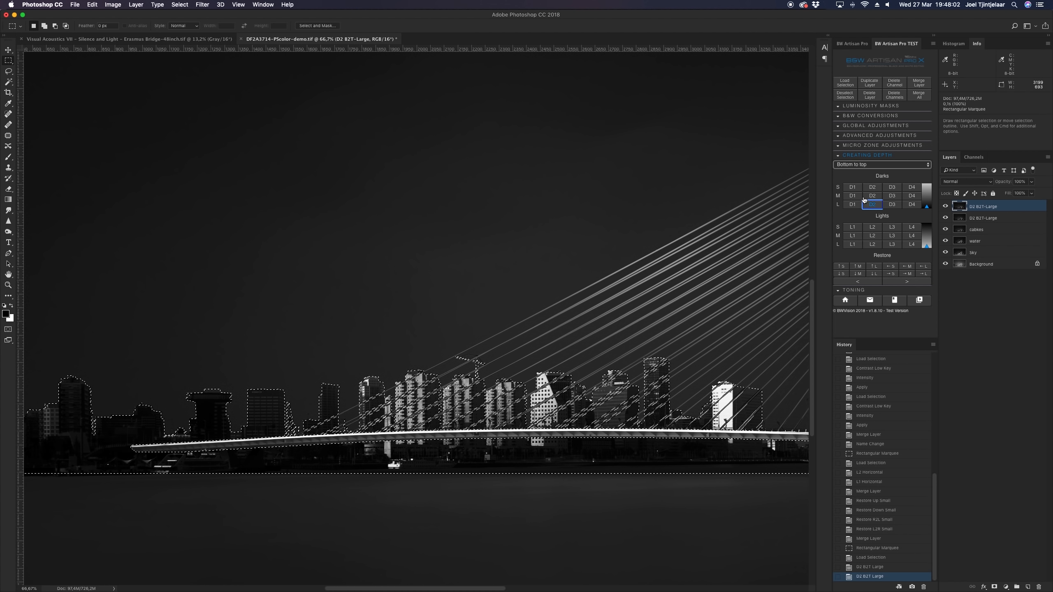
Apply the top-to-bottom Darks gradient D2 Medium to the selected buildings twice
click(864, 165)
click(860, 178)
click(872, 197)
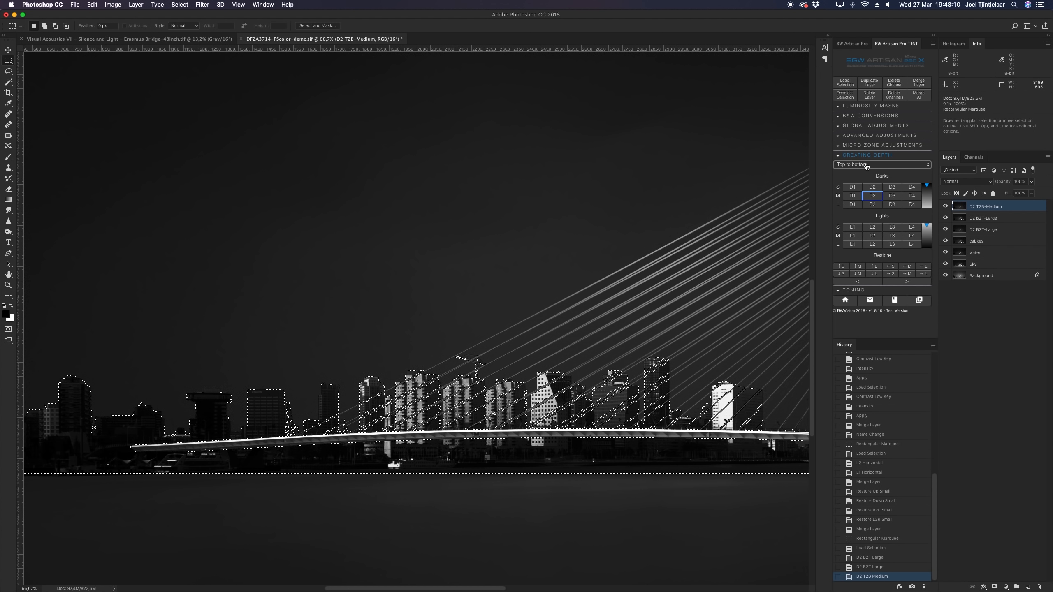
click(865, 165)
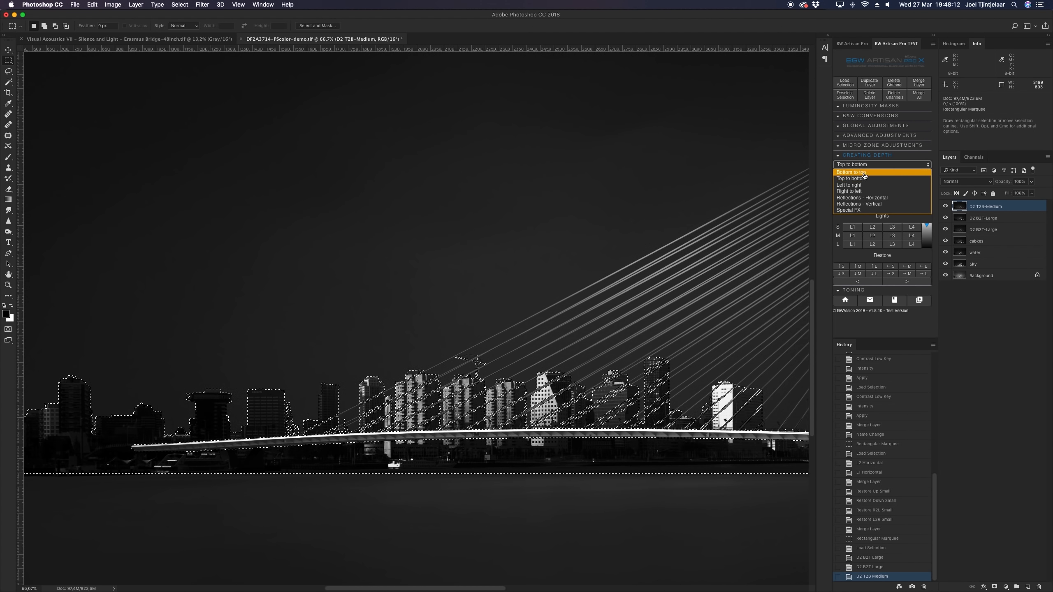
click(865, 178)
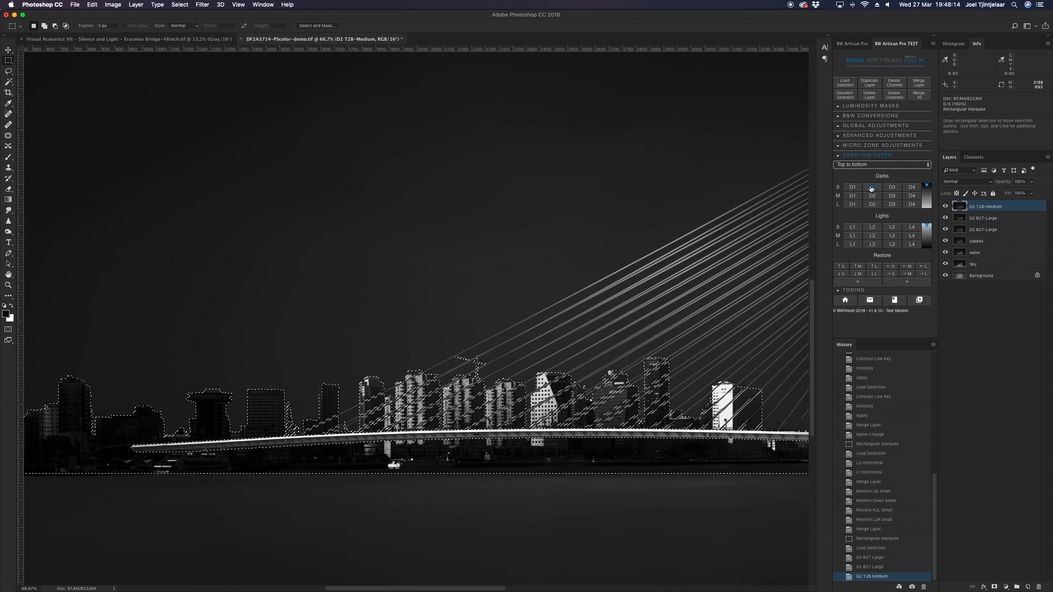
click(872, 196)
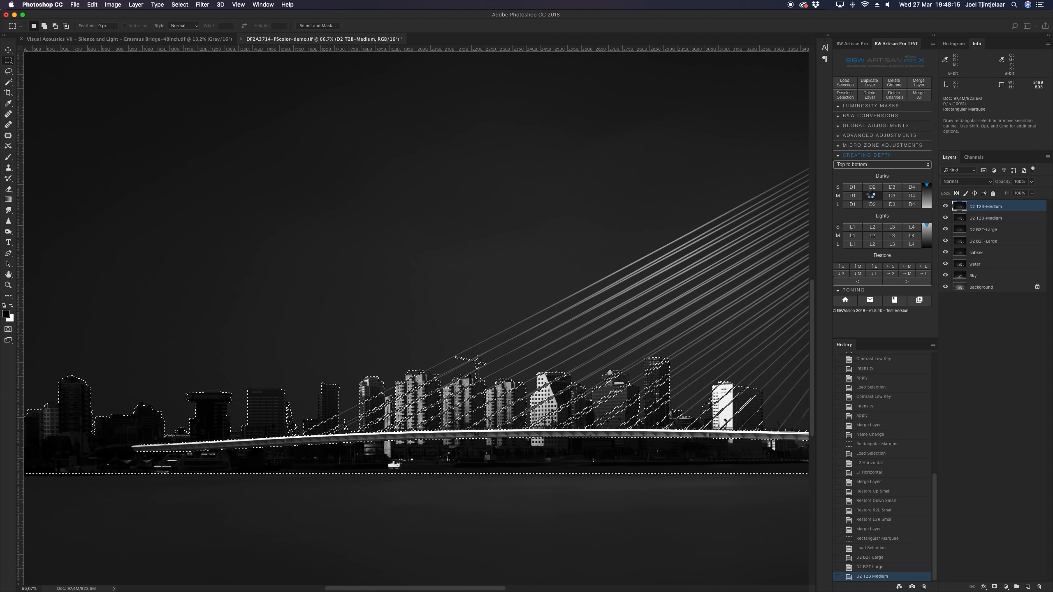
Apply the bottom-to-top Darks gradient D1 Large to the buildings and clear the selection
click(847, 165)
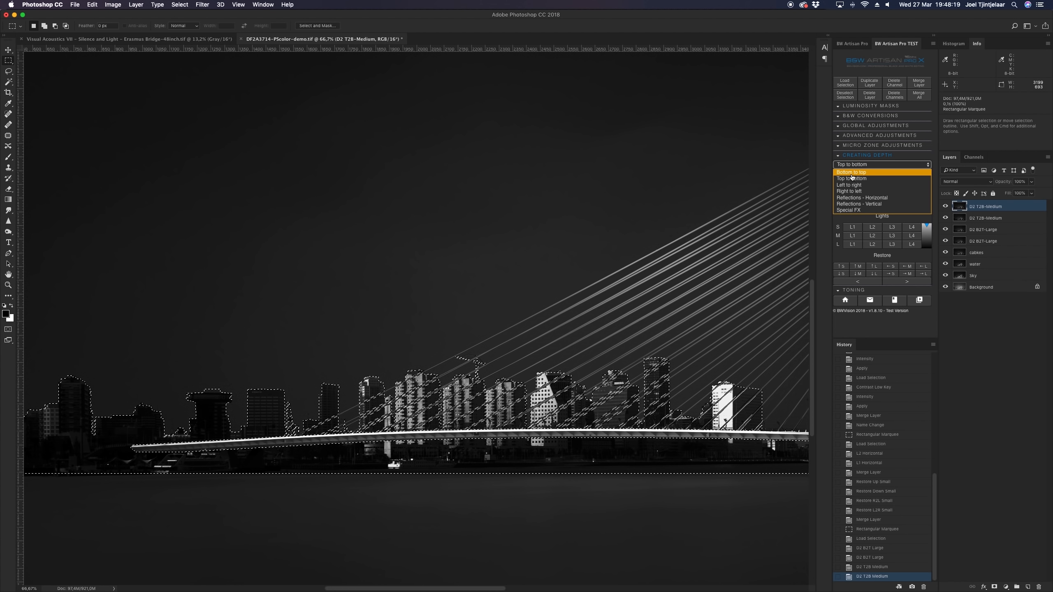
click(852, 173)
click(851, 204)
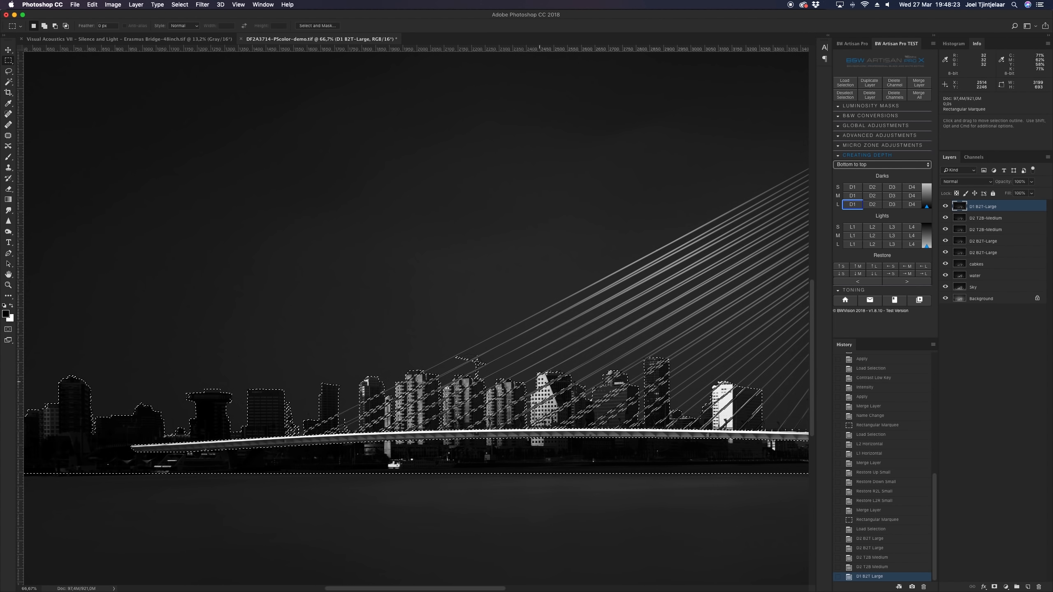
click(180, 5)
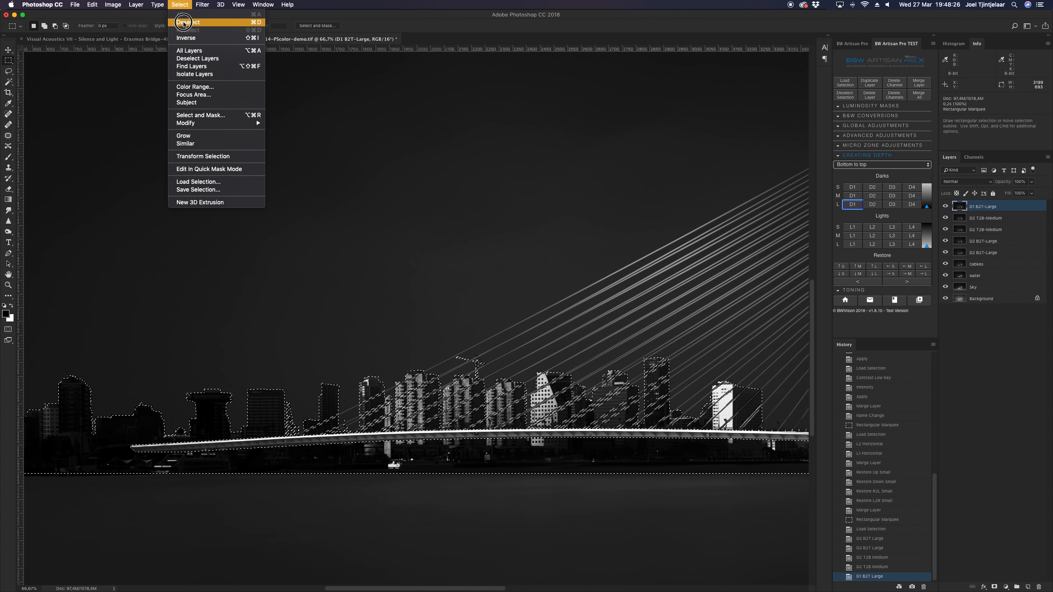
click(180, 22)
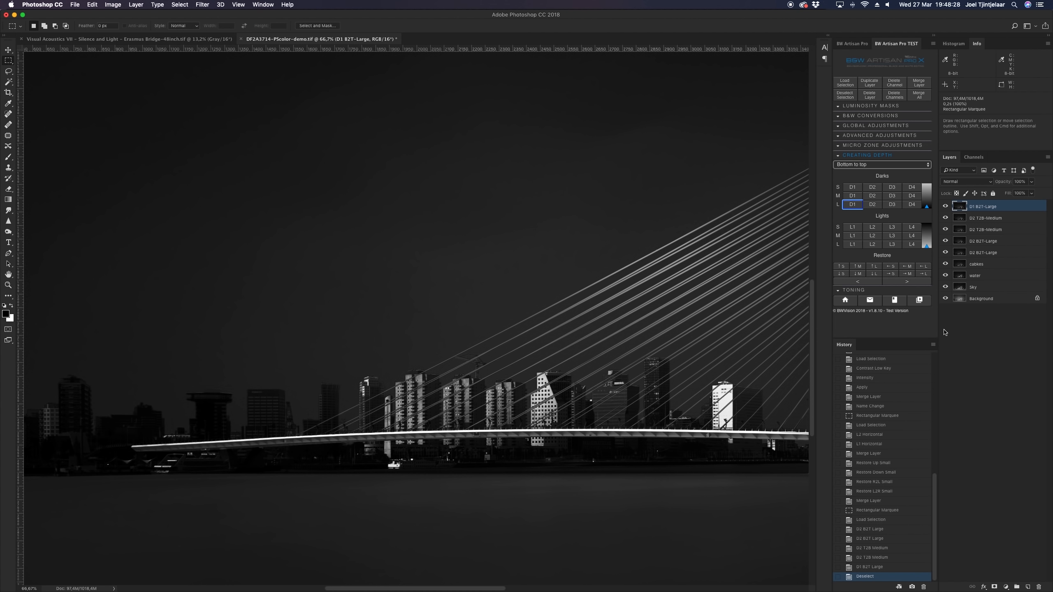
Merge the five building gradient layers into a single layer
click(920, 84)
click(920, 85)
click(920, 85)
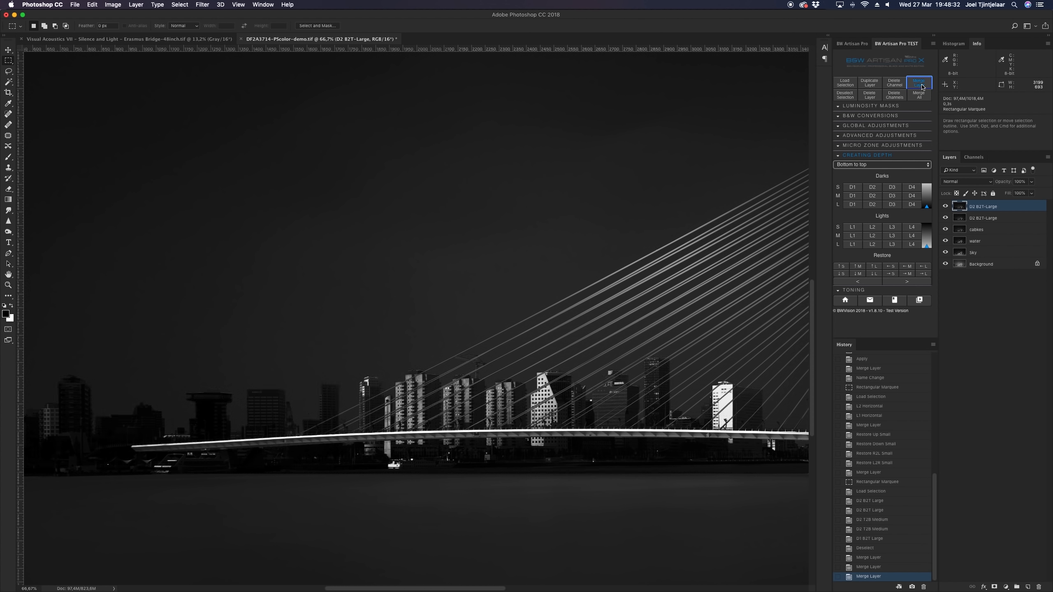
click(920, 84)
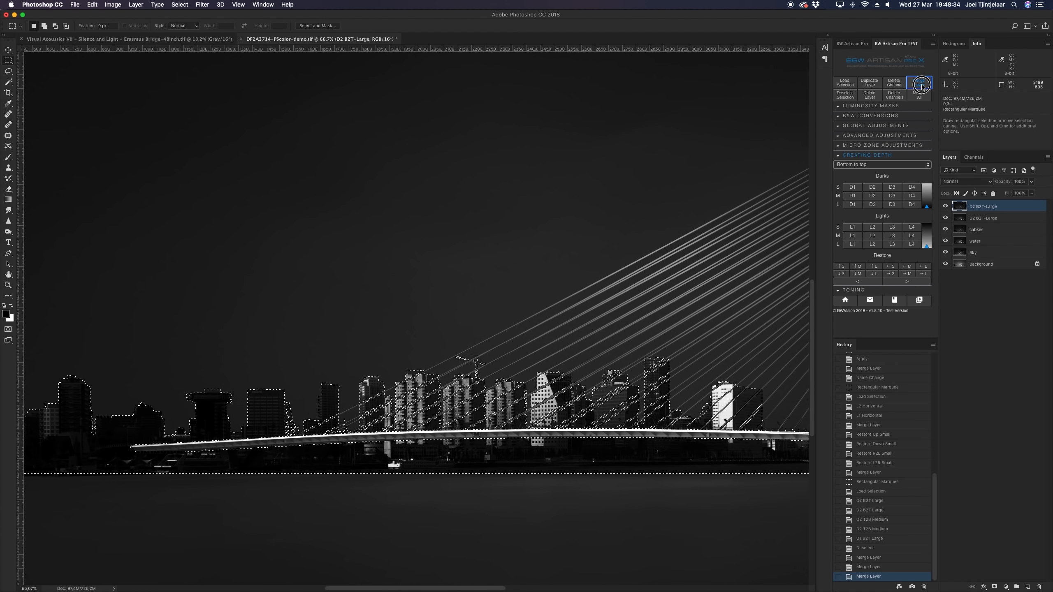
Compare the image with and without the merged gradient layer, and rename that layer Buildings
click(945, 207)
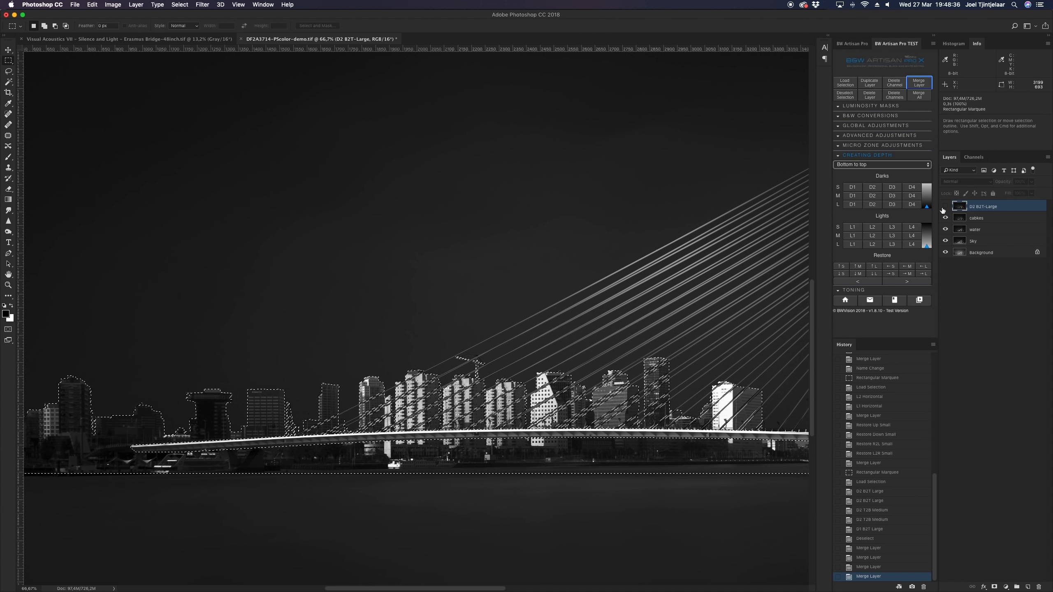
click(943, 207)
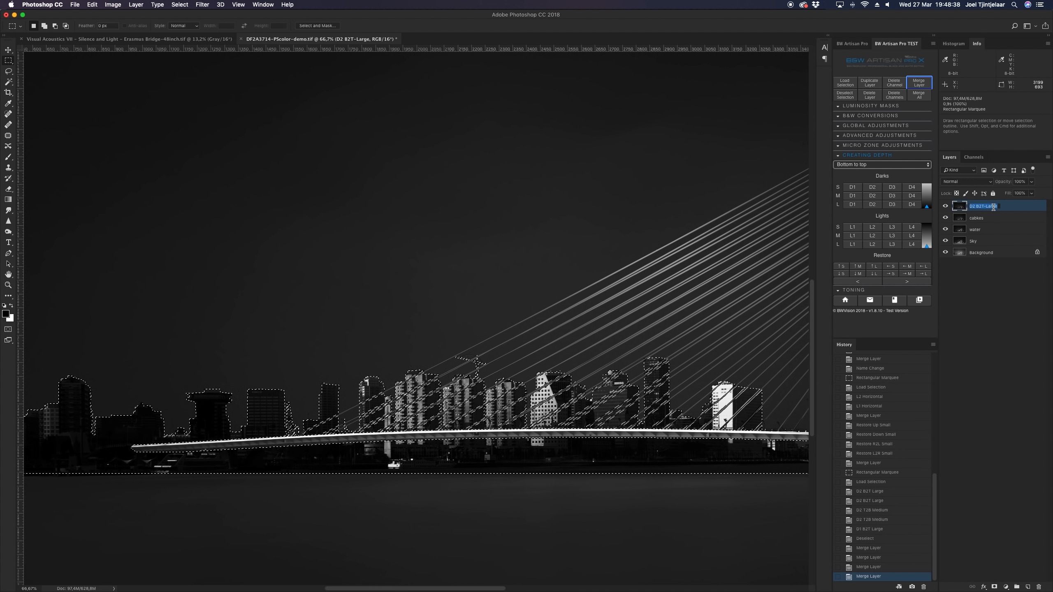
text(Buildings)
key(Return)
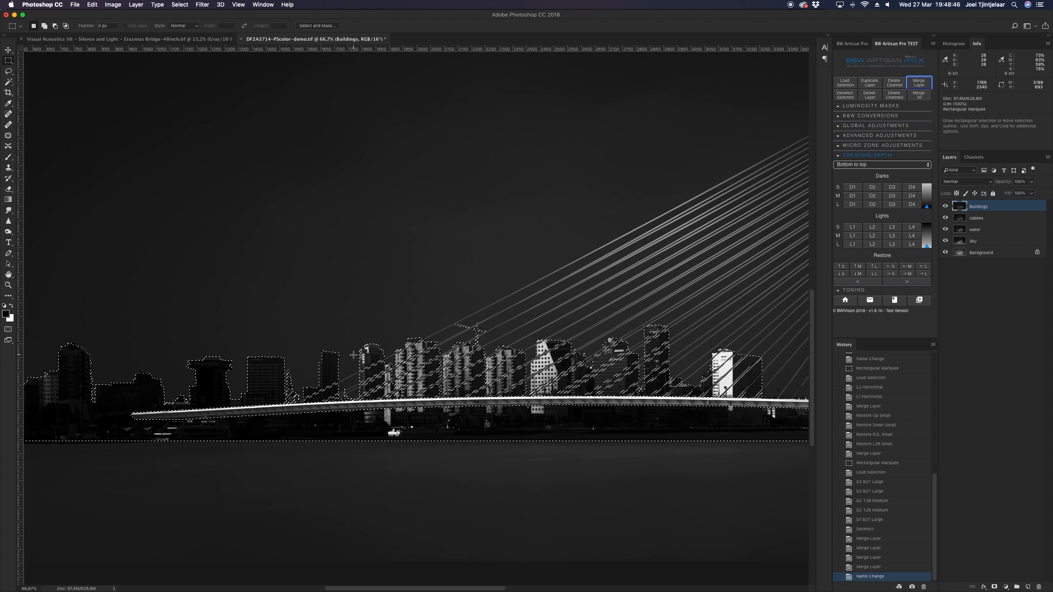
Apply the small upward Restore to the selected buildings and compare the image before and after it
key(super+0)
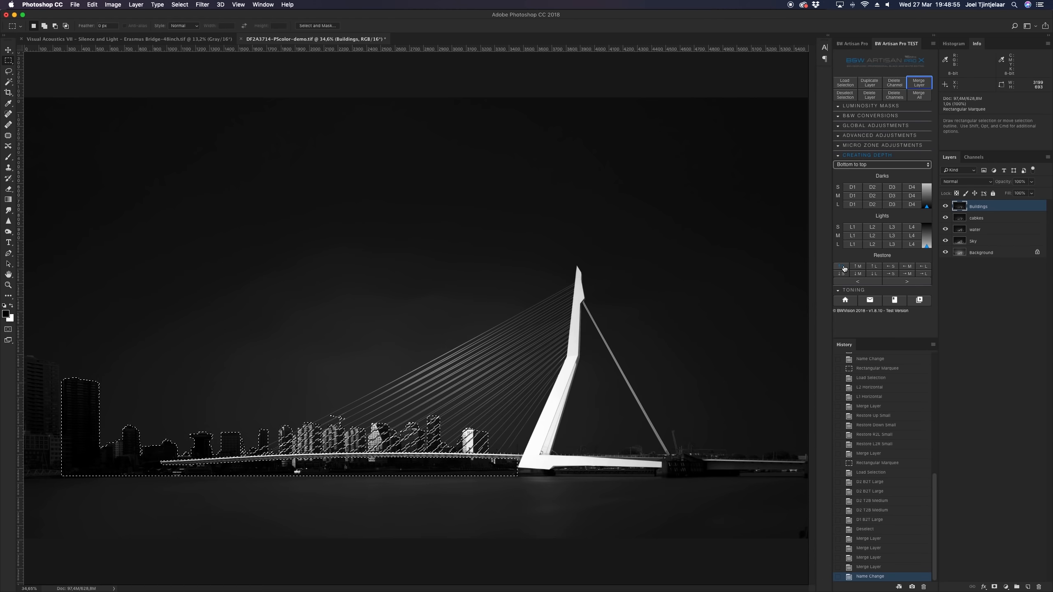
click(844, 268)
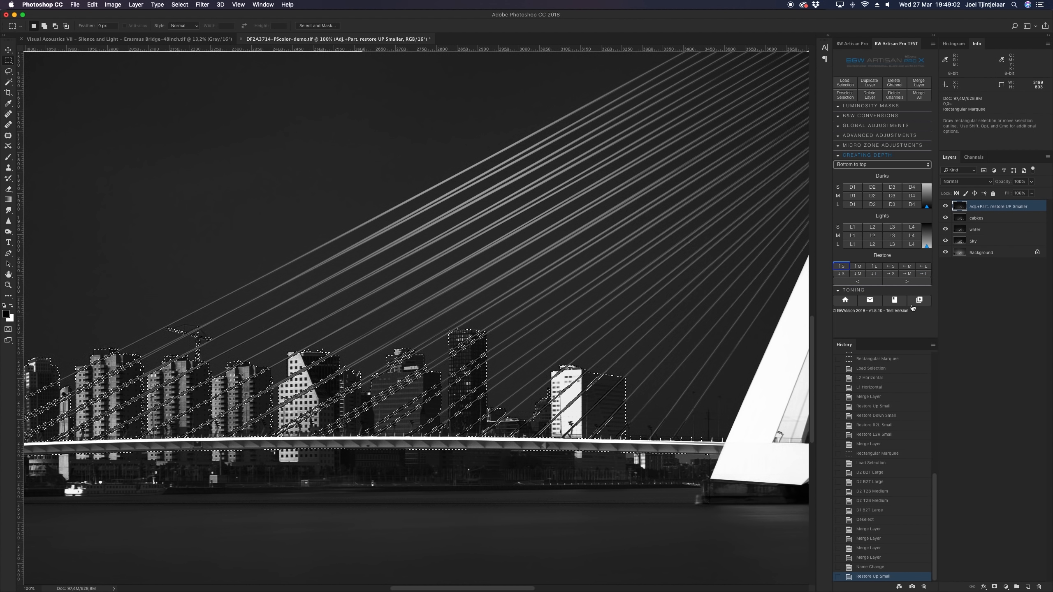
click(888, 568)
click(888, 577)
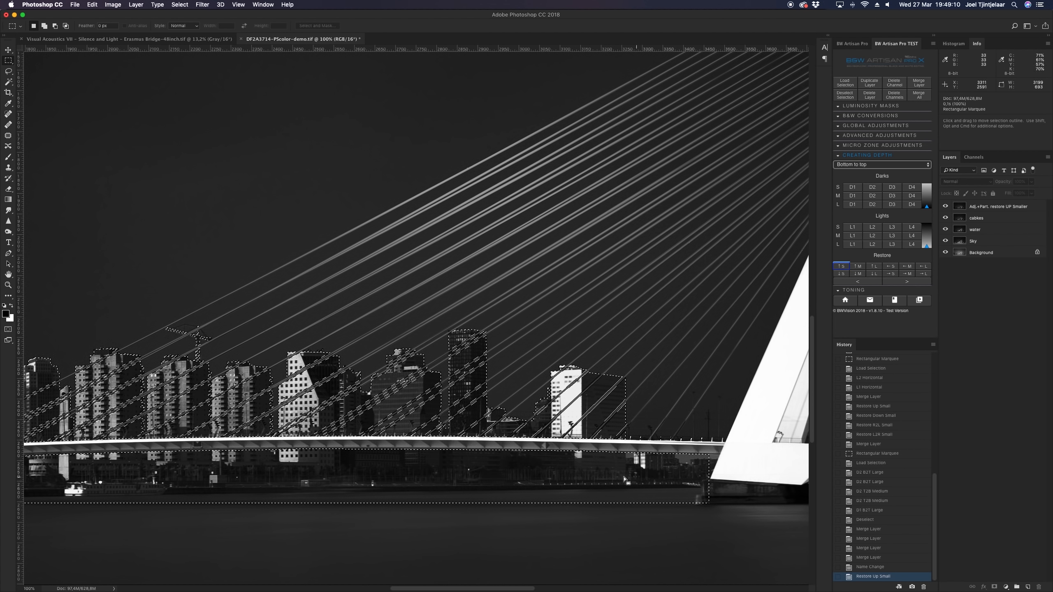
Apply the small right-to-left and small left-to-right Restore to the selected buildings, and clear the selection
click(891, 269)
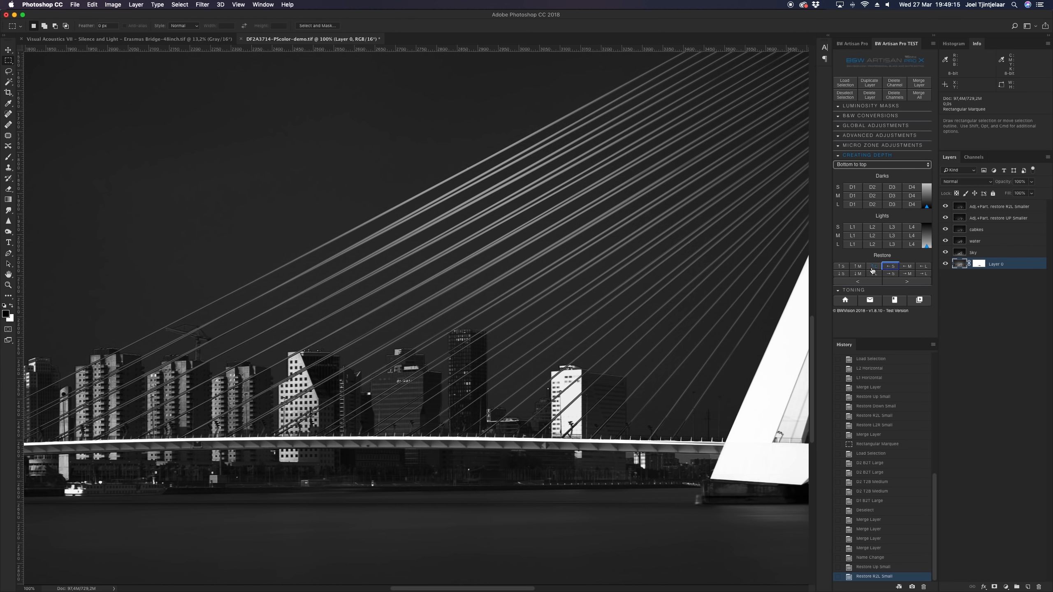
click(902, 568)
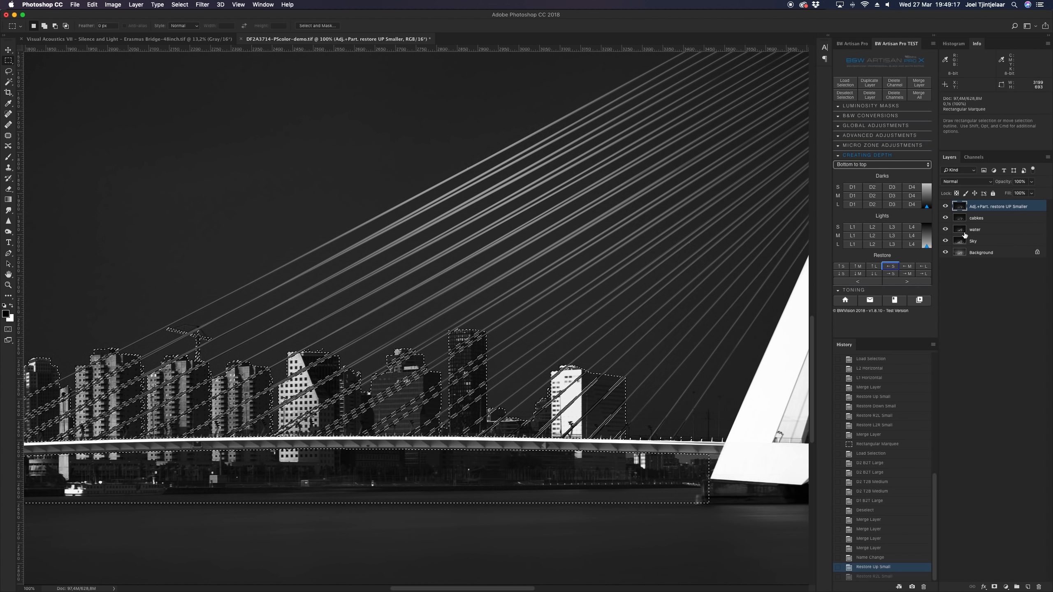
click(891, 268)
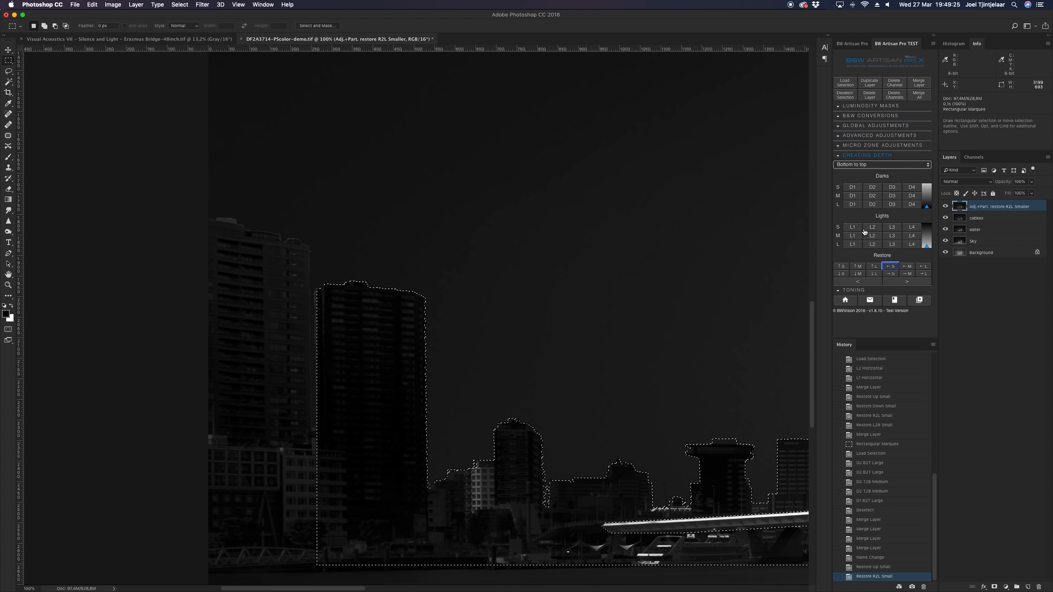
click(893, 274)
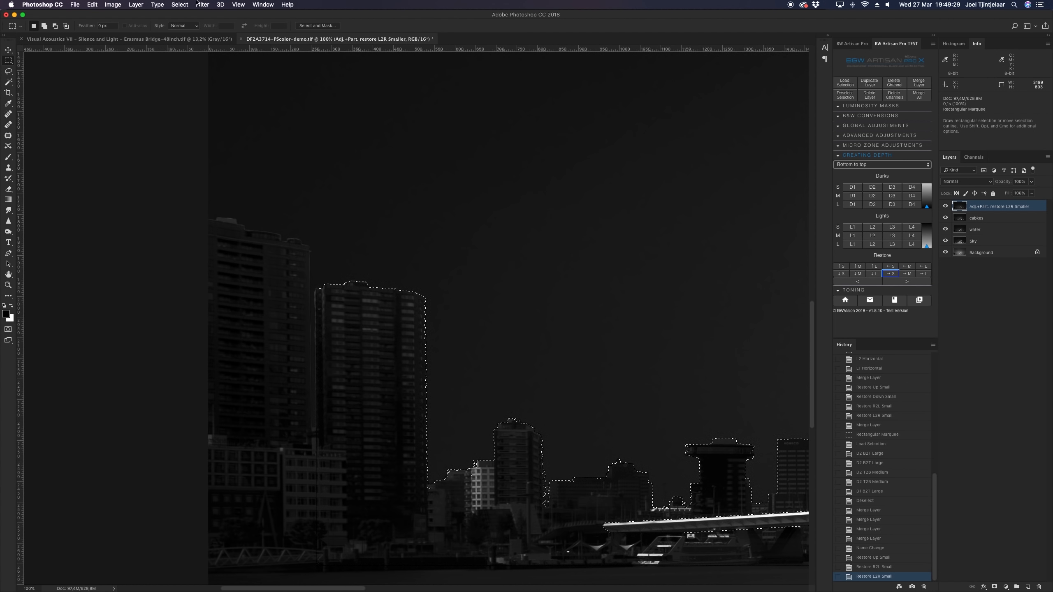
click(179, 5)
click(179, 22)
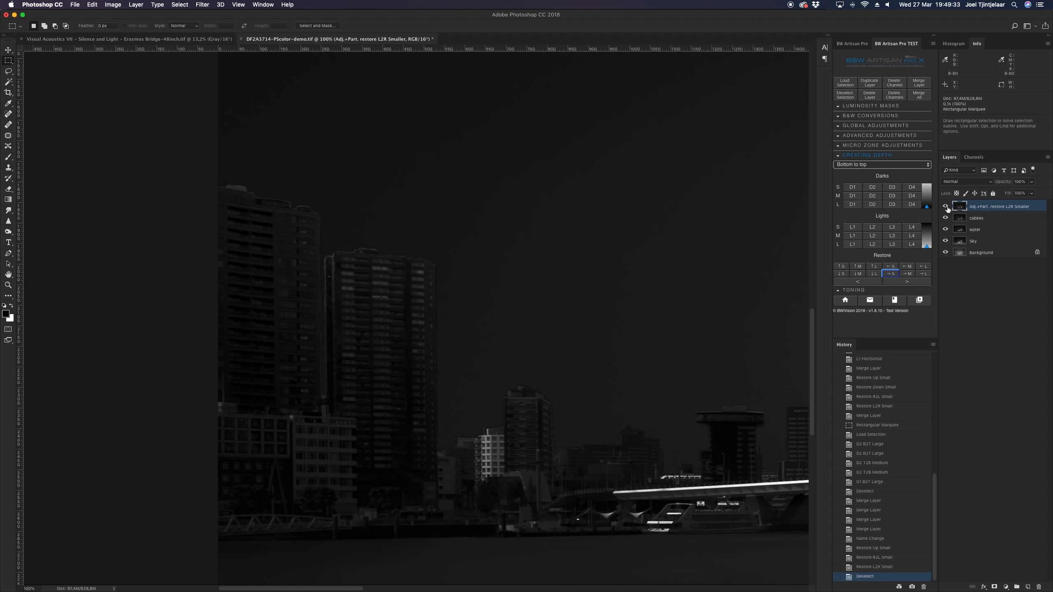
Examine the skyline up close, comparing the buildings with and without the top adjustment layer
scroll(537, 338, down, 3)
scroll(537, 338, right, 5)
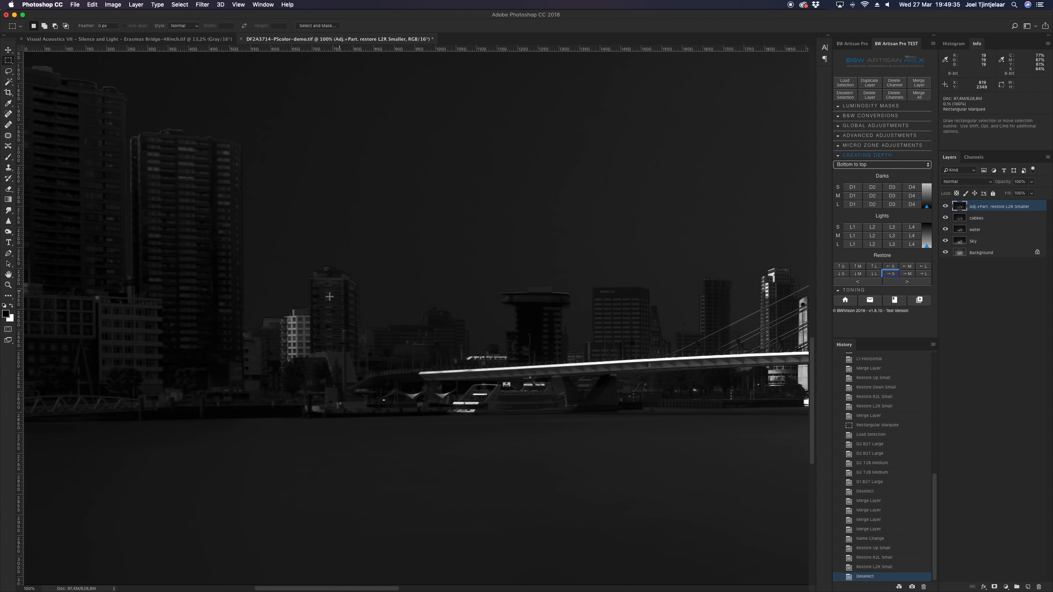
click(944, 207)
click(944, 207)
click(944, 207)
scroll(677, 463, right, 10)
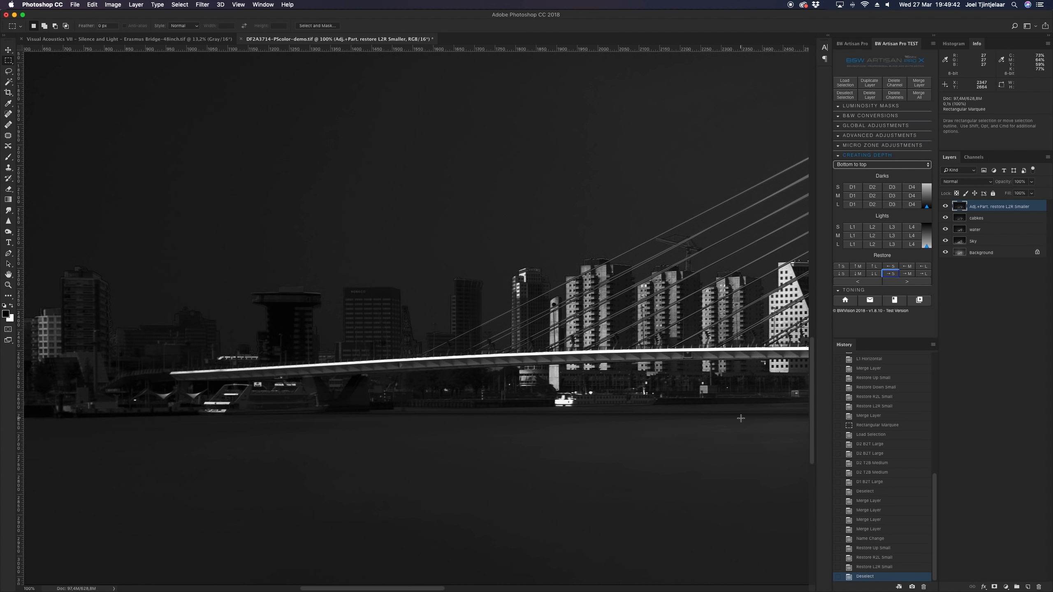
key(super+equal)
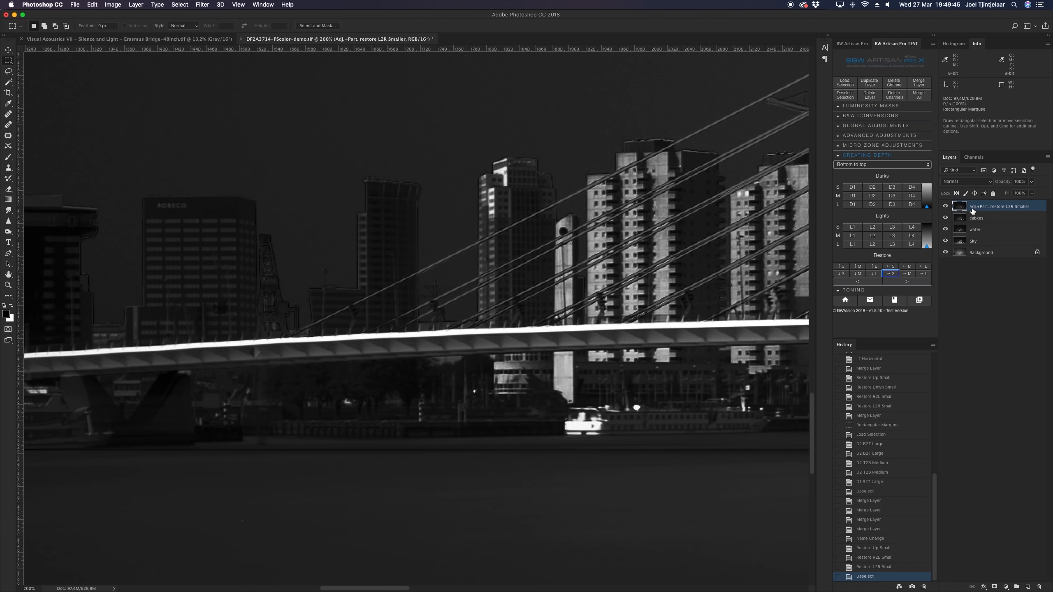
click(945, 207)
click(945, 207)
key(super+minus)
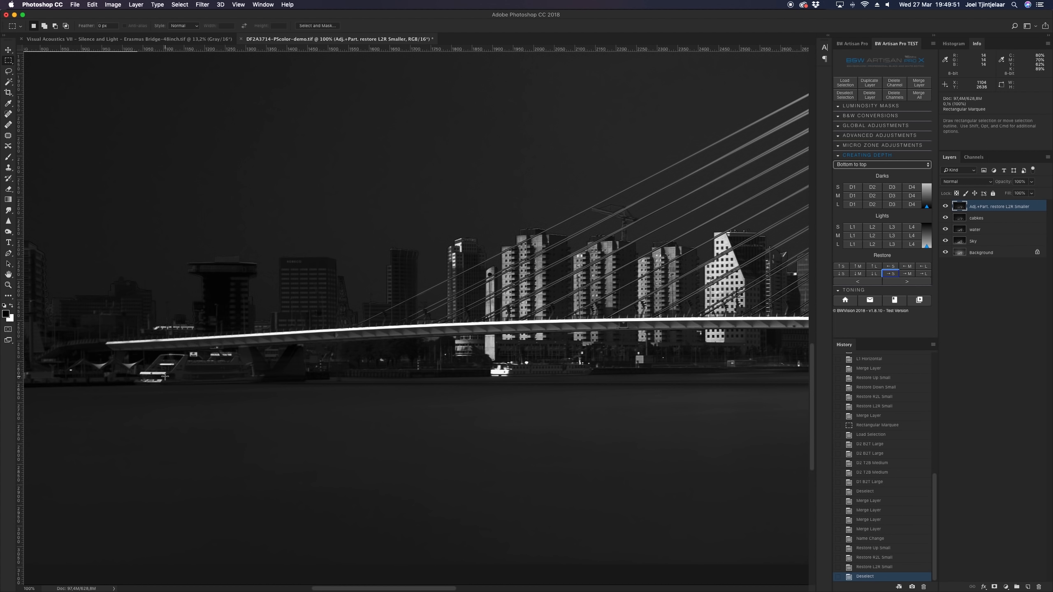
Select a thin strip of water about 2472 by 38 px along the quay and apply the upward Restore, medium once and large twice
drag(152, 376, 787, 389)
key(super+plus)
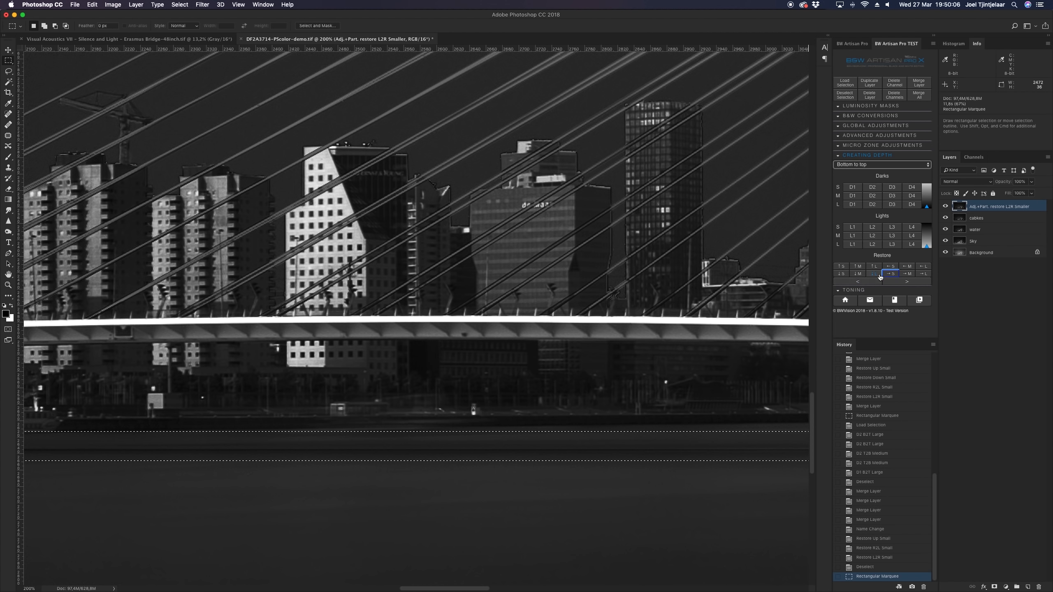
click(857, 267)
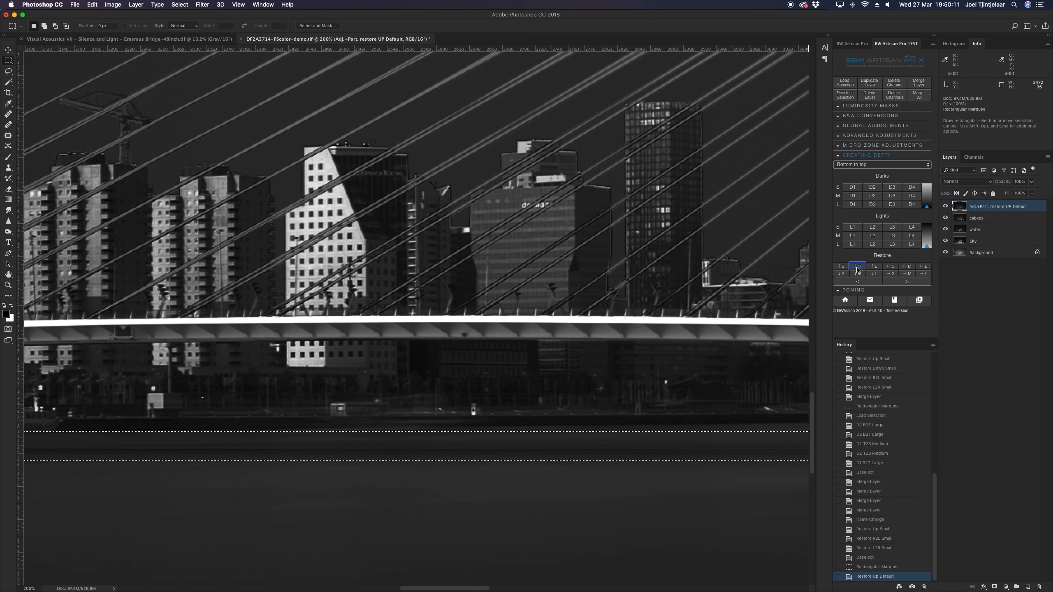
click(876, 266)
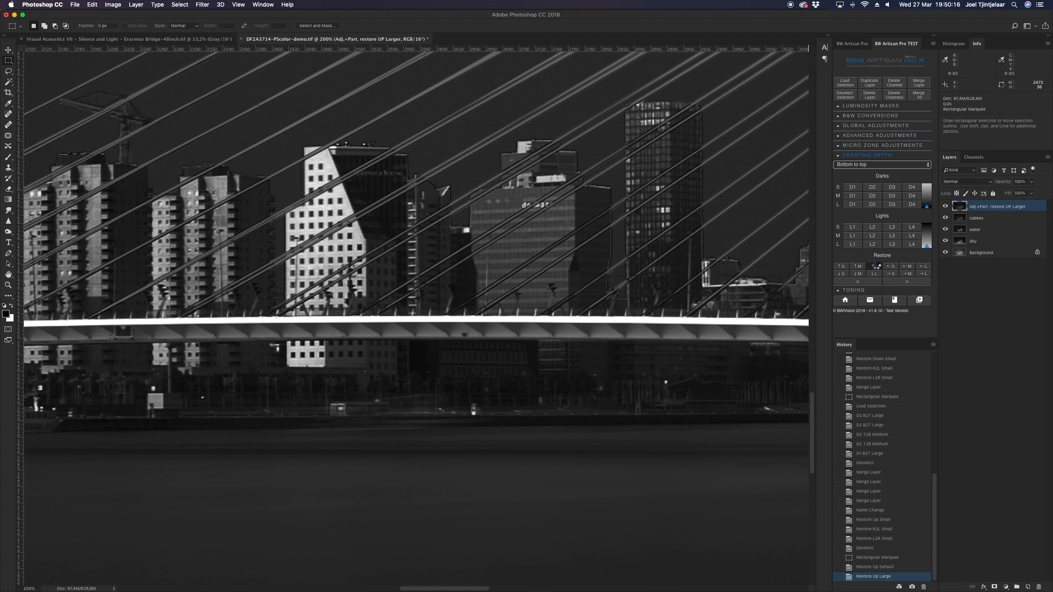
Compare the waterline and buildings with the top layer hidden and shown
scroll(704, 290, left, 14)
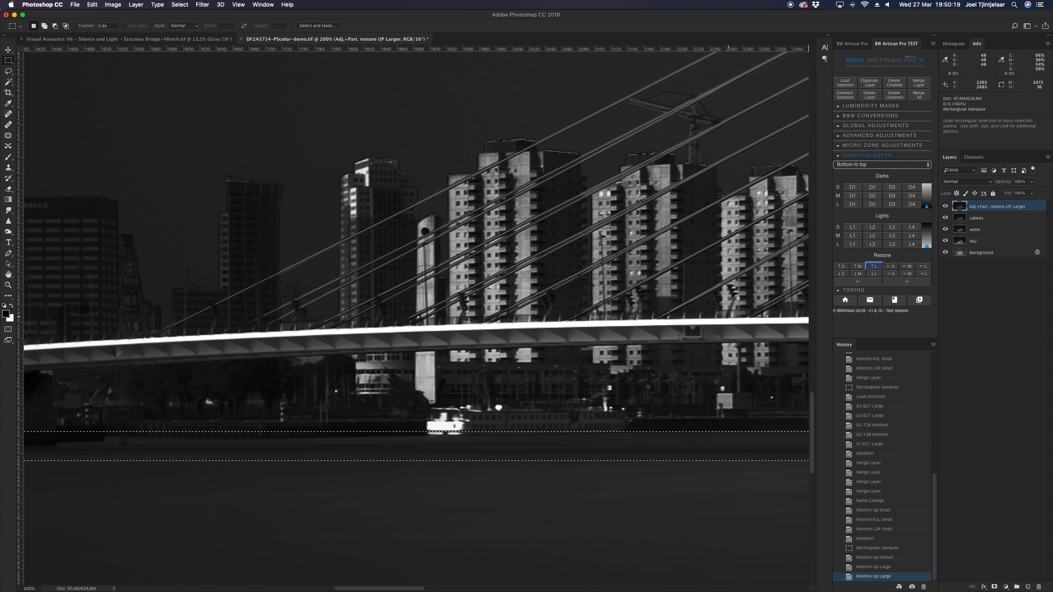
click(946, 206)
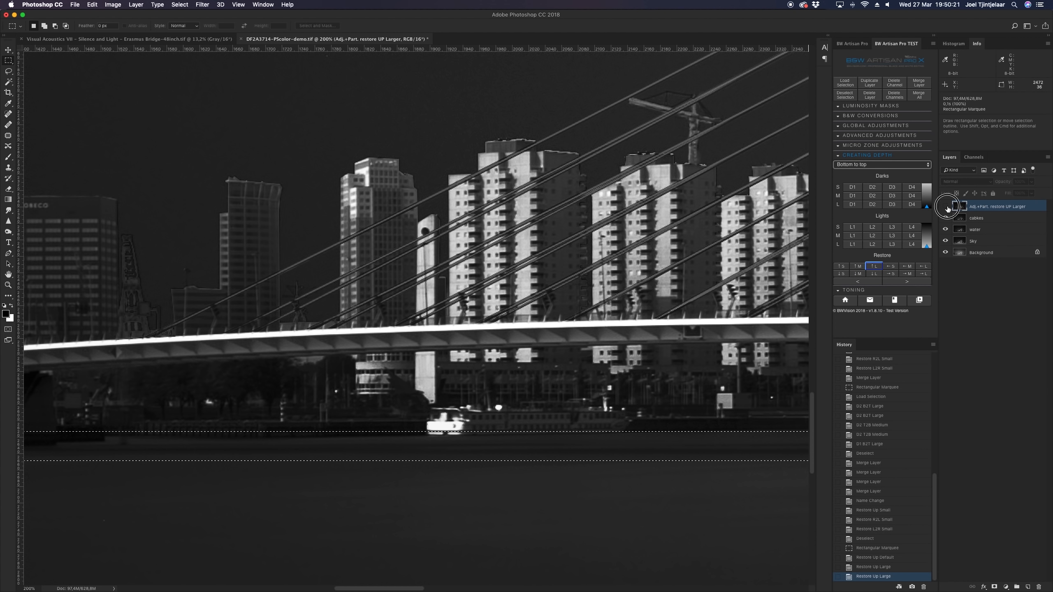
click(945, 207)
click(946, 206)
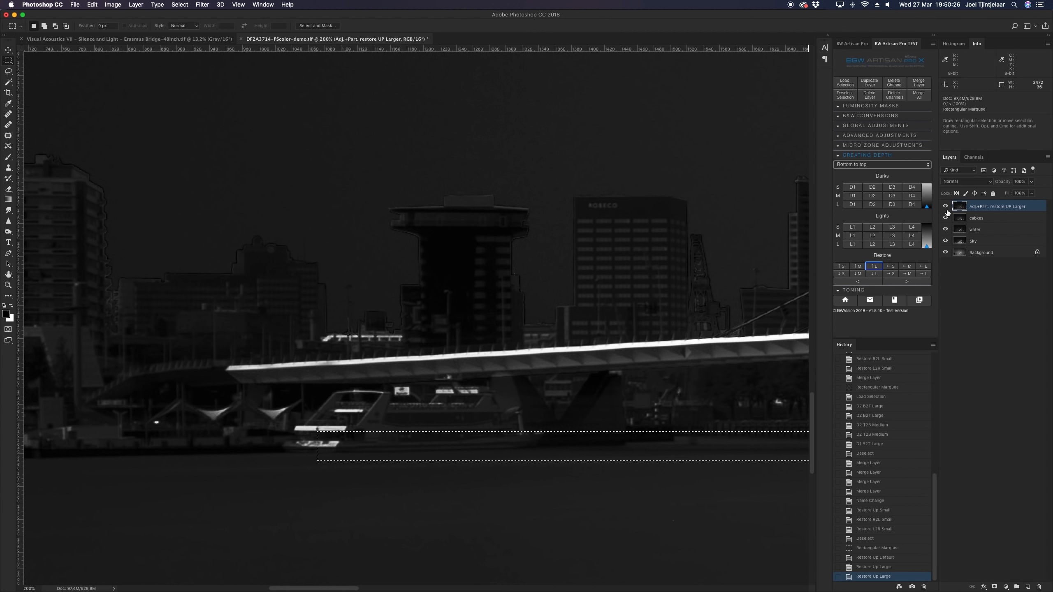
click(945, 206)
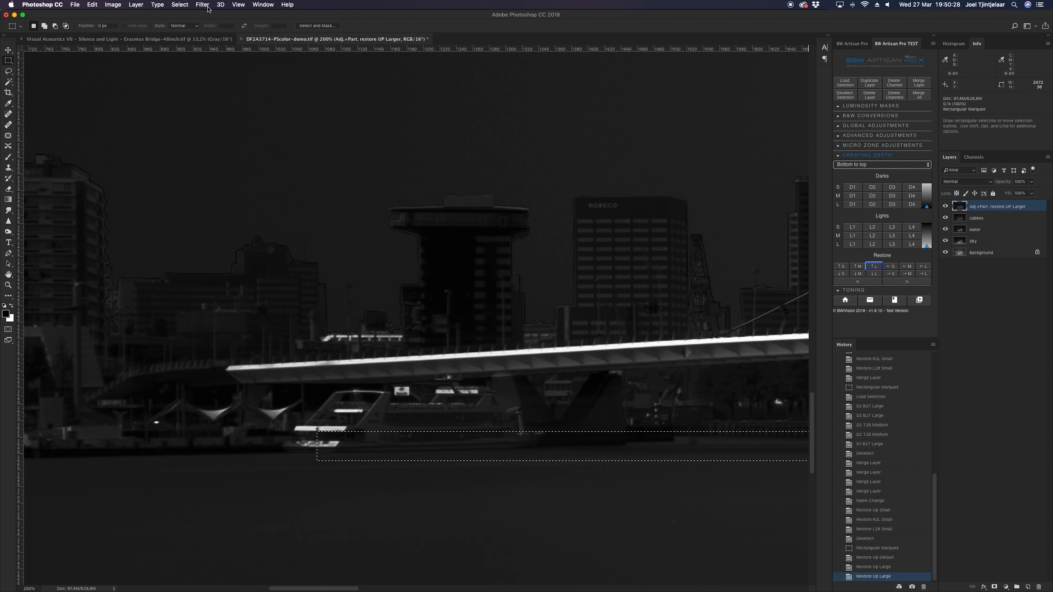
key(super+0)
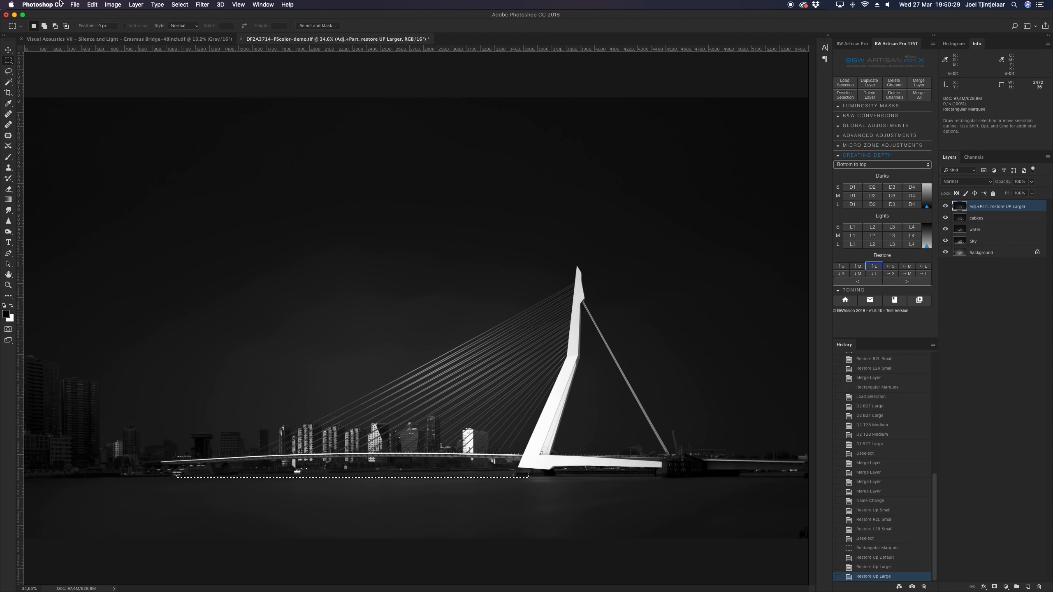
Clear the strip selection and rename the top restored layer Buildings
click(179, 5)
click(188, 22)
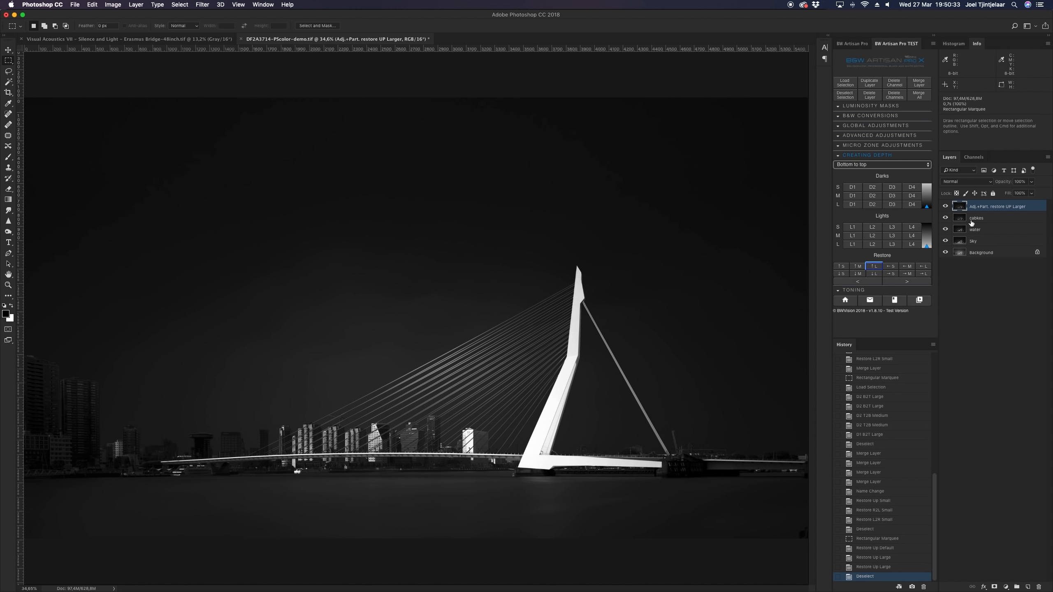
double_click(996, 205)
text(BNuuildings)
key(Return)
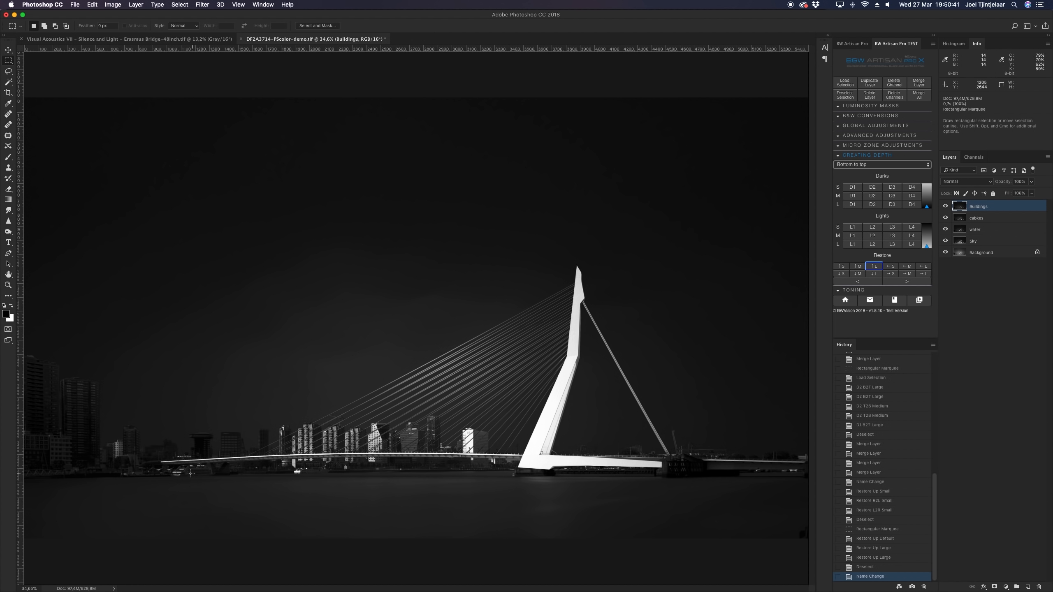
Select a water strip about 2875 by 102 px below the bridge deck, apply the Special FX Horizontal L1 light to it, and deselect
drag(147, 477, 557, 490)
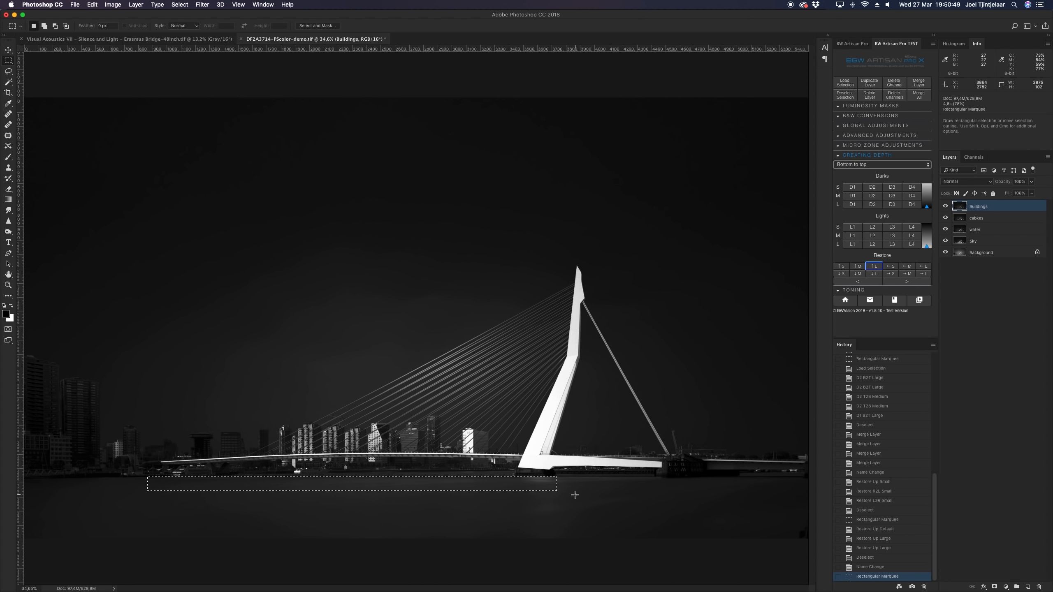
click(847, 165)
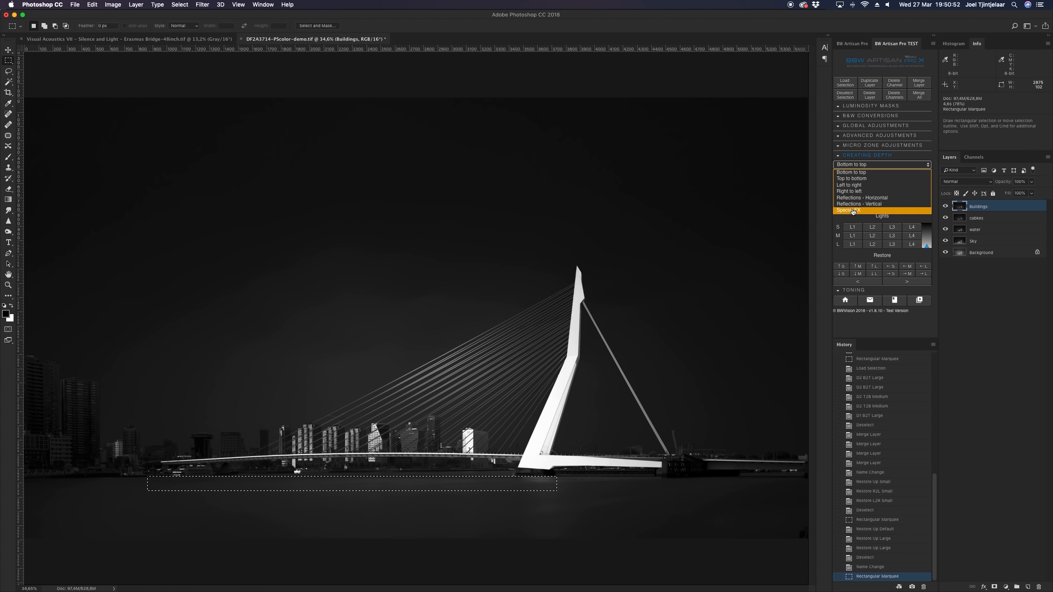
click(918, 210)
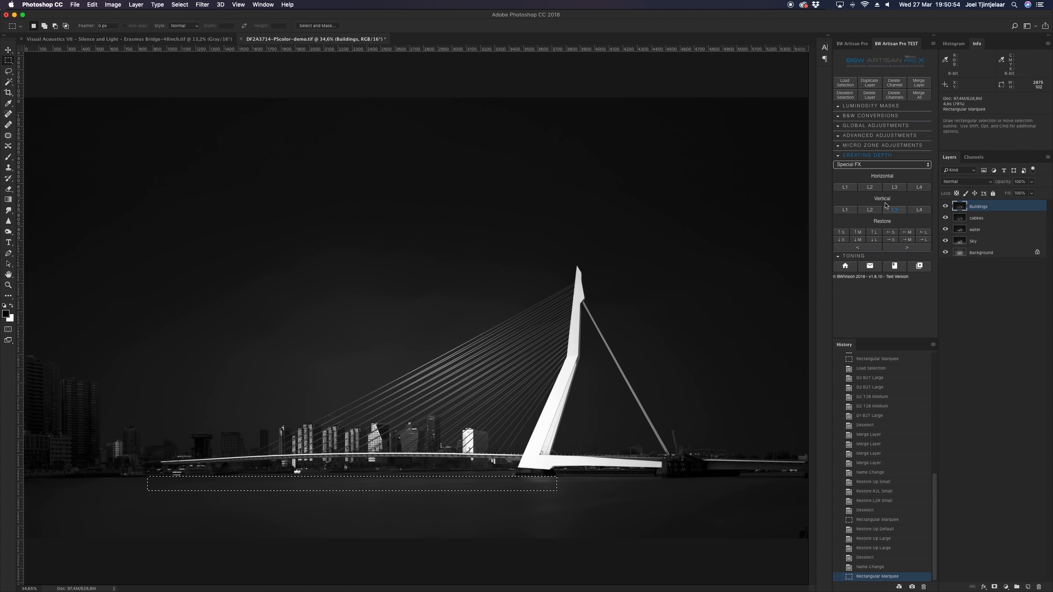
click(845, 187)
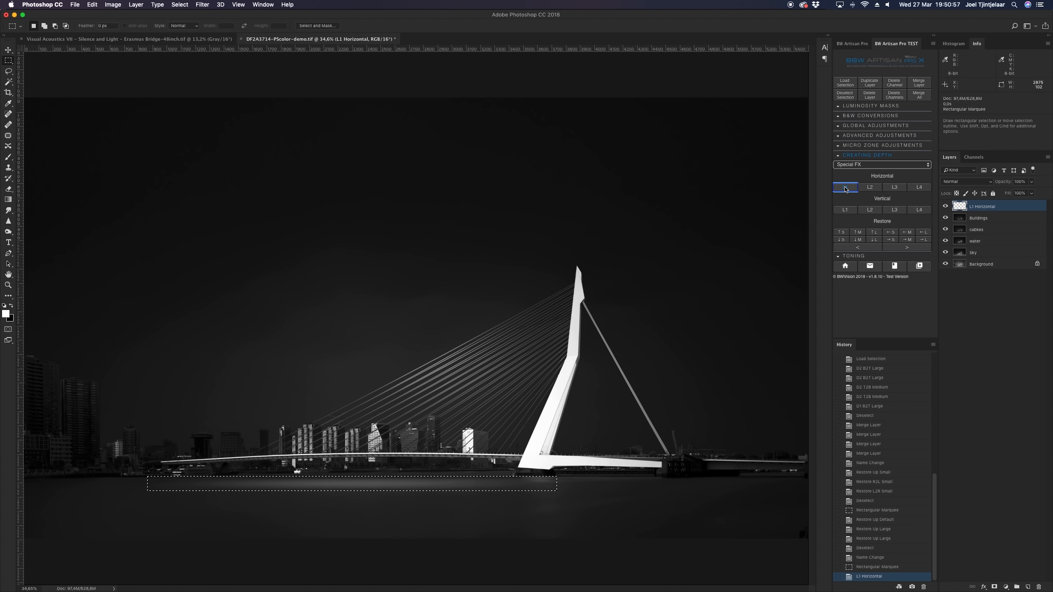
click(180, 5)
click(181, 20)
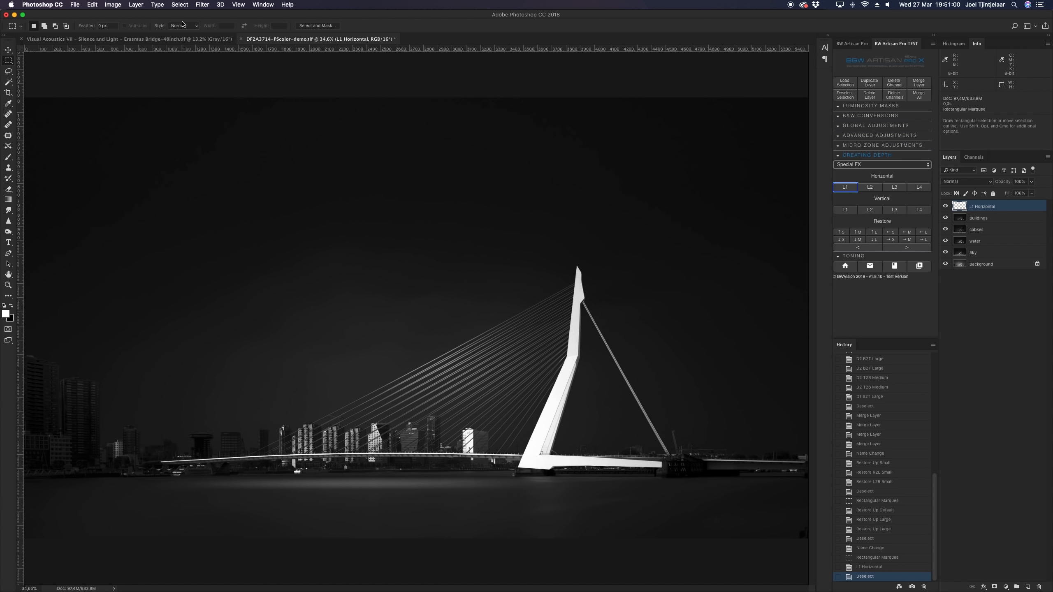
Reselect the strip of water below the bridge deck
click(180, 5)
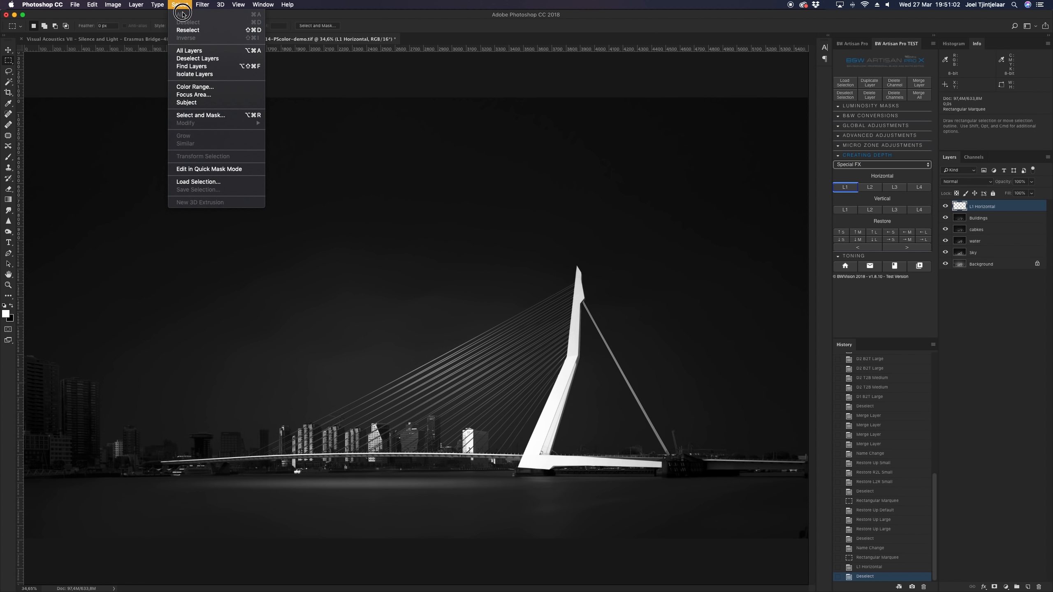
key(shift+super+d)
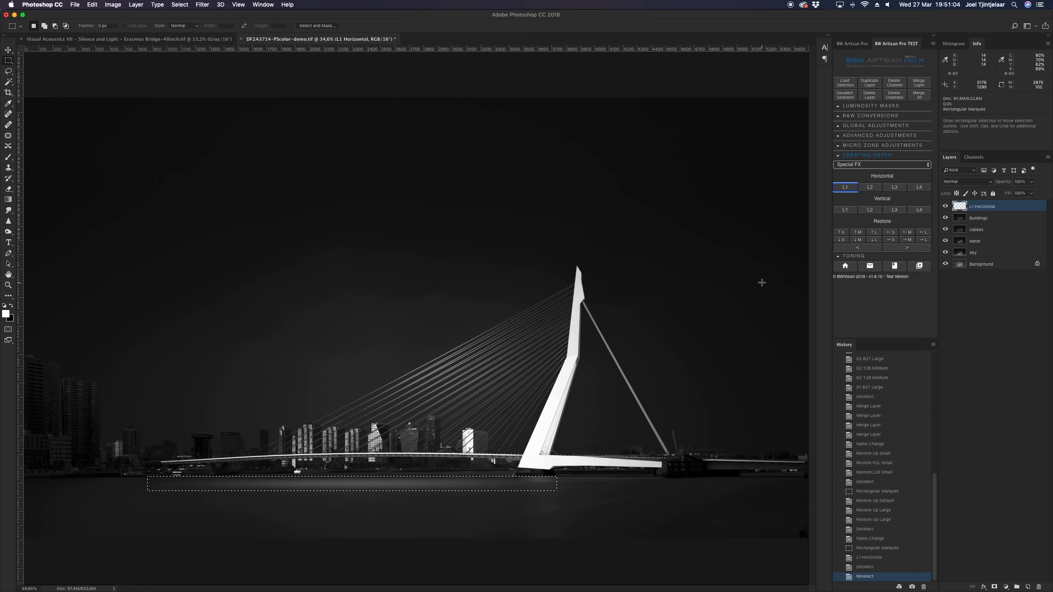
key(super+plus)
key(super+plus)
key(super+plus)
key(super+plus)
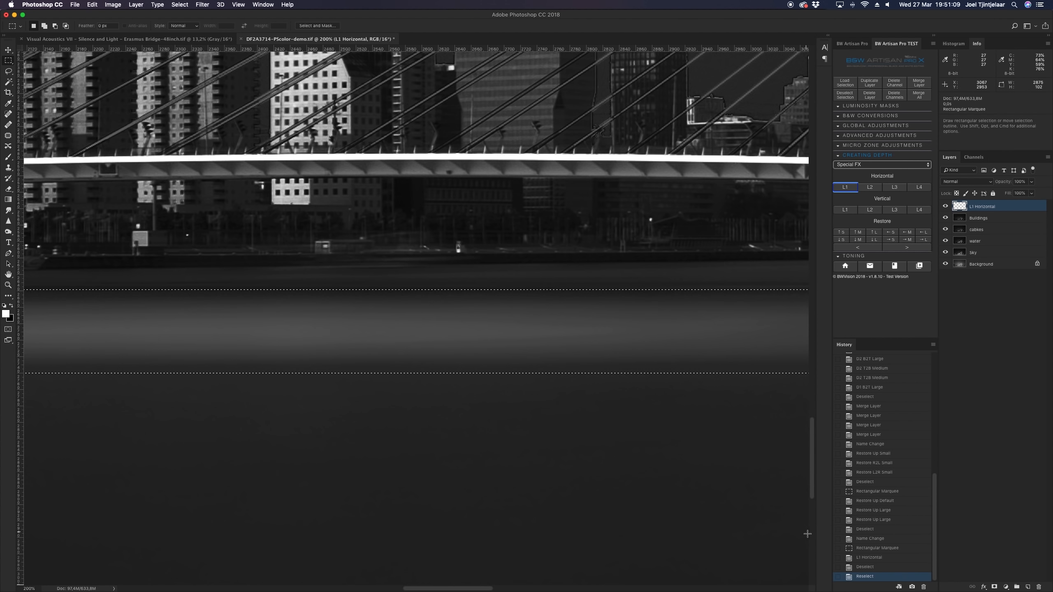
Reselect the water strip and apply small upward, right-to-left and left-to-right restores to the L1 Horizontal light
click(868, 566)
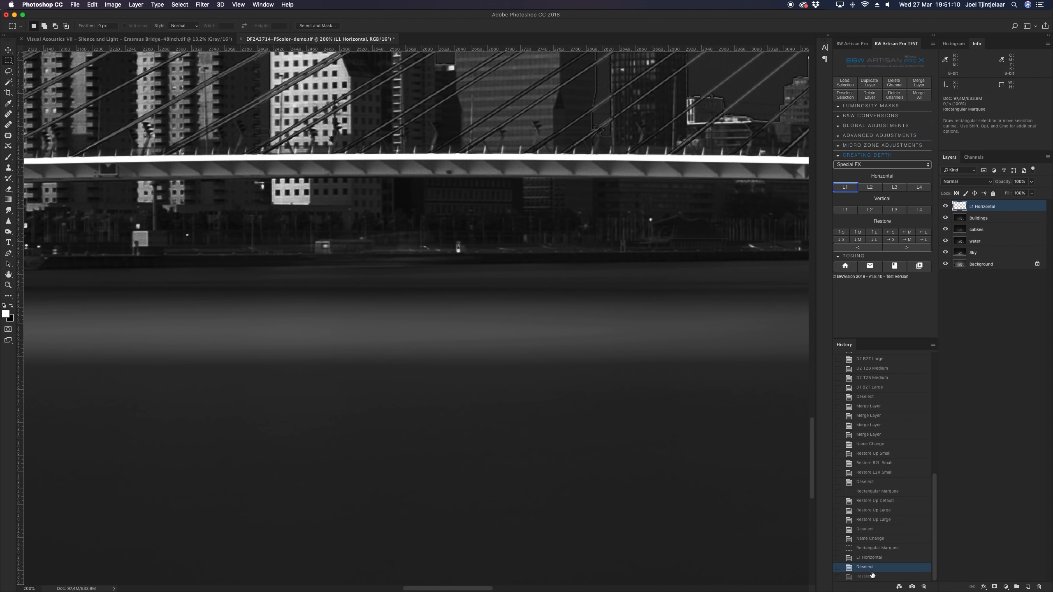
scroll(650, 516, right, 15)
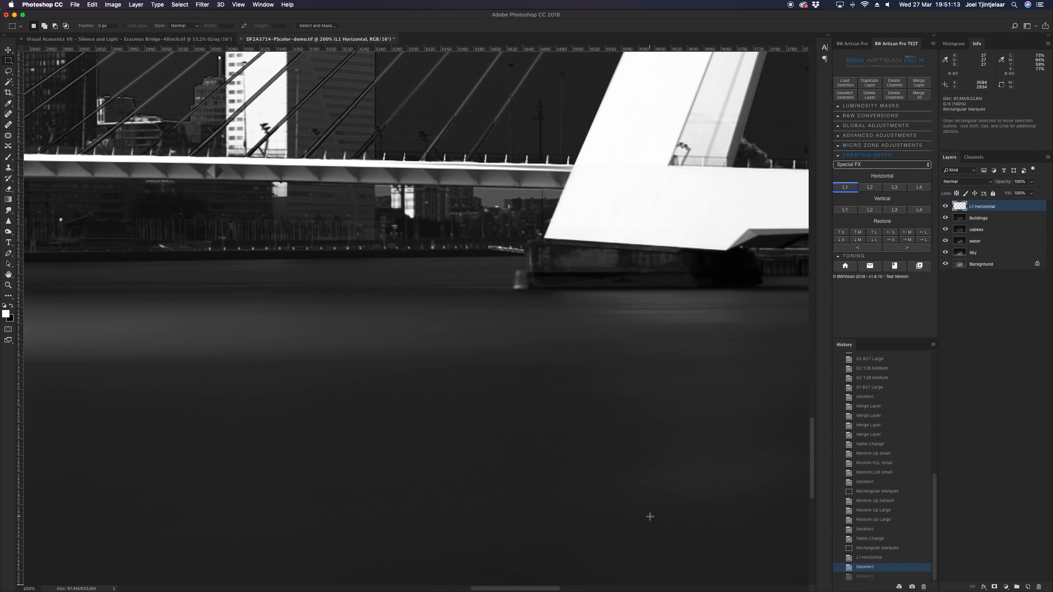
scroll(649, 516, left, 20)
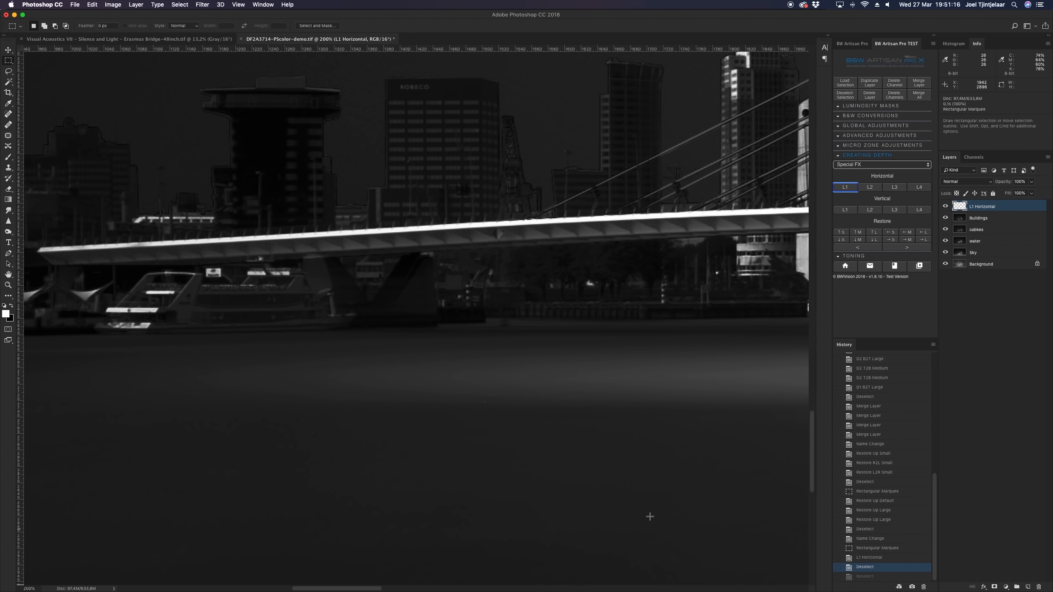
click(877, 573)
key(super+0)
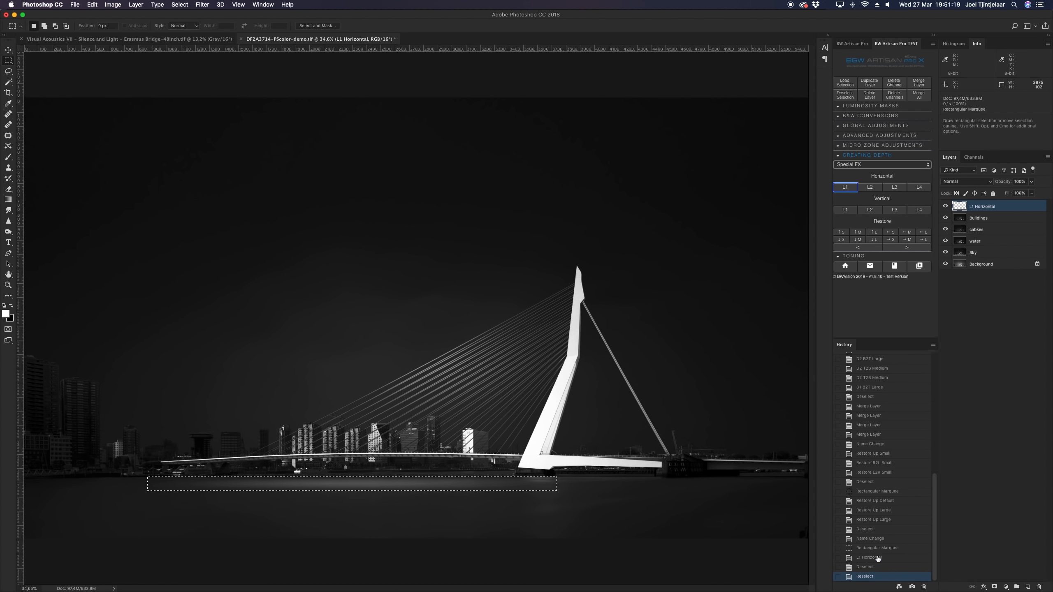
click(841, 232)
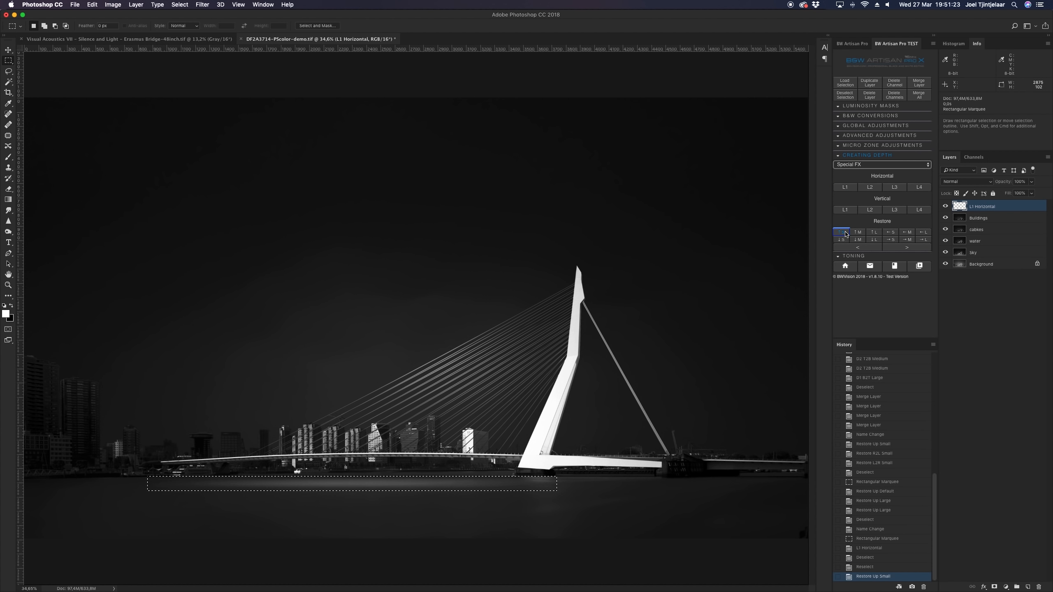
click(891, 234)
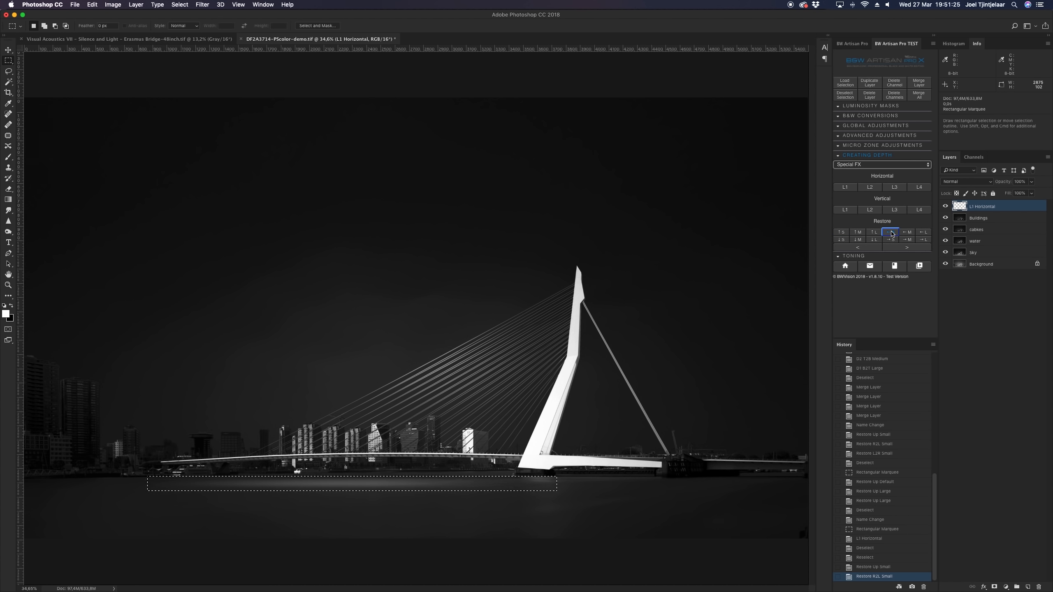
click(889, 242)
Free Transform the horizontal light strip, moving it about 43 px up and 9 px right towards the waterline
right_click(502, 484)
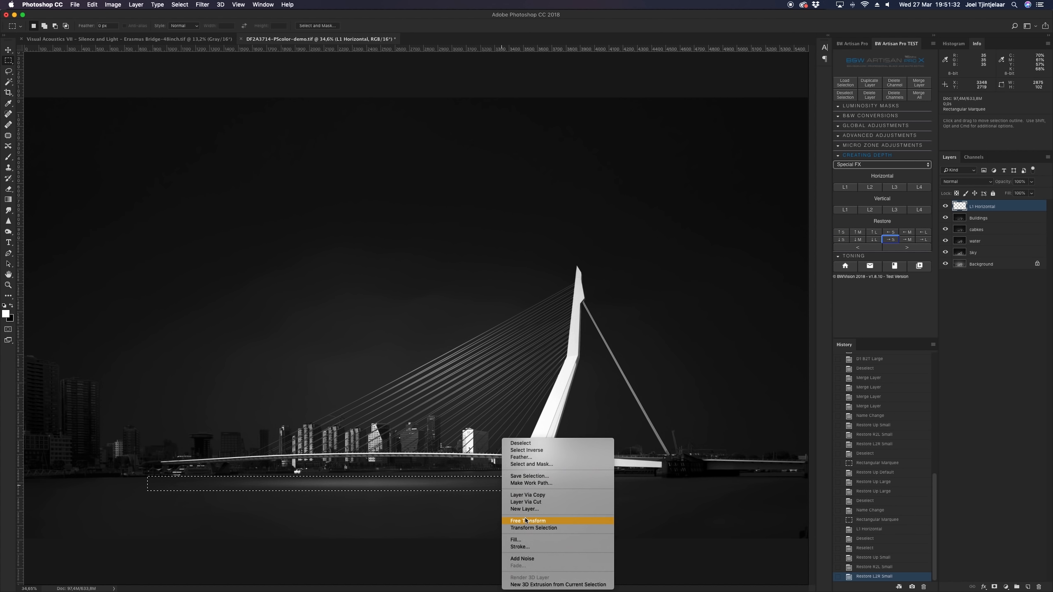
click(527, 521)
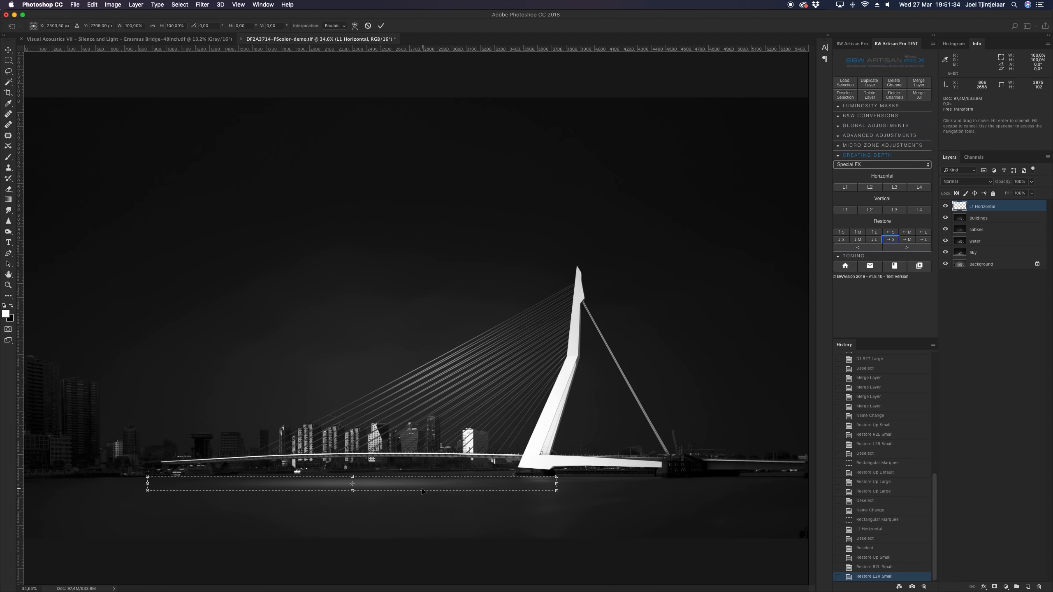
key(shift+Up)
key(shift+Up)
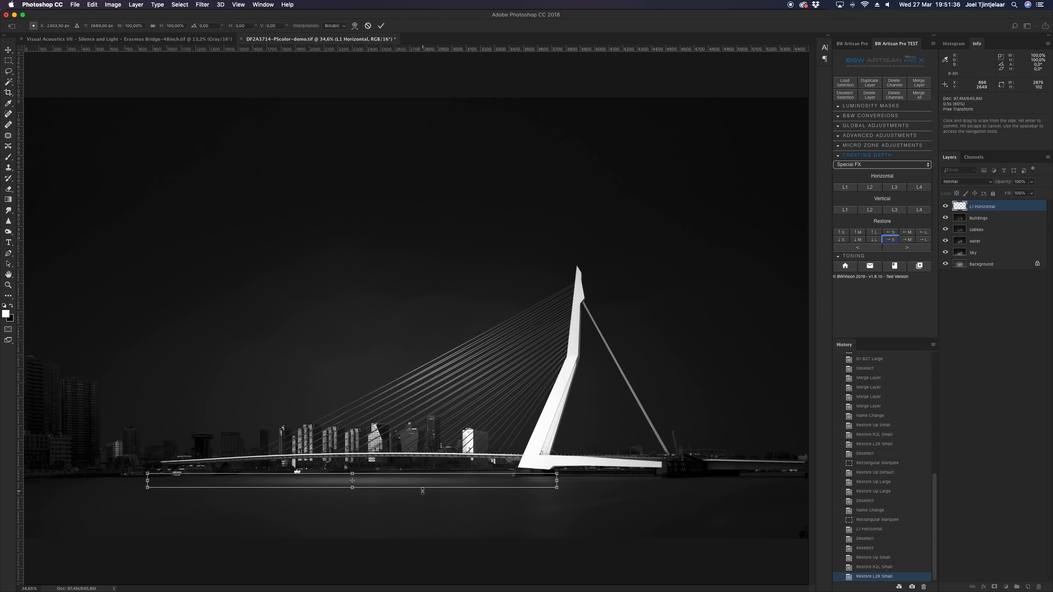
key(Up)
key(Up)
key(Up)
key(Up)
key(Up)
key(Up)
key(Up)
key(Up)
key(Up)
key(Up)
key(Up)
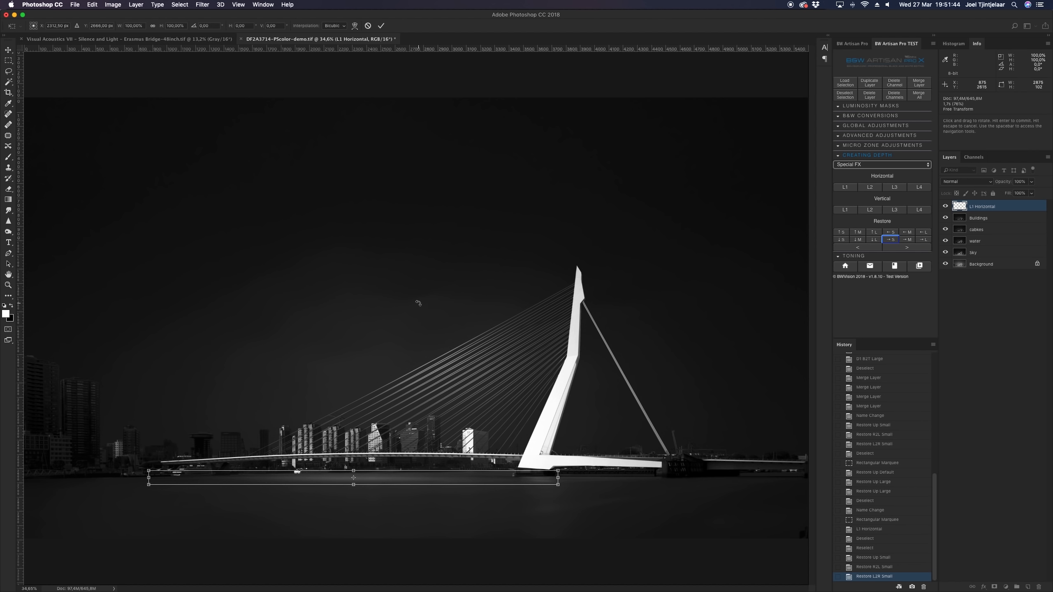
click(381, 26)
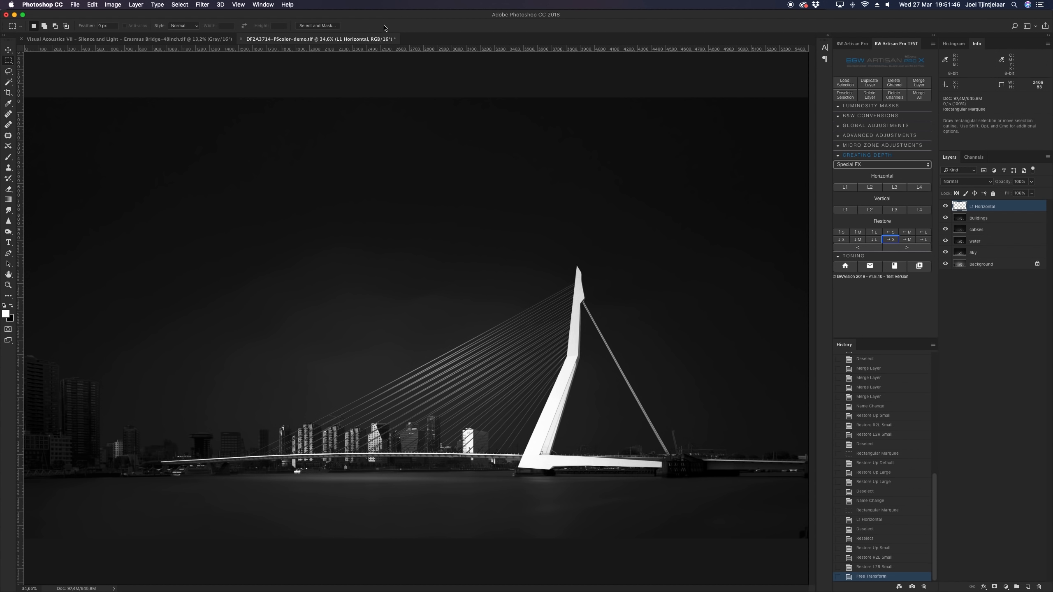
Compare the water below the bridge deck close up with the L1 Horizontal layer hidden and shown
click(944, 207)
key(super+plus)
key(super+plus)
scroll(624, 425, down, 5)
key(super+plus)
scroll(623, 425, down, 1)
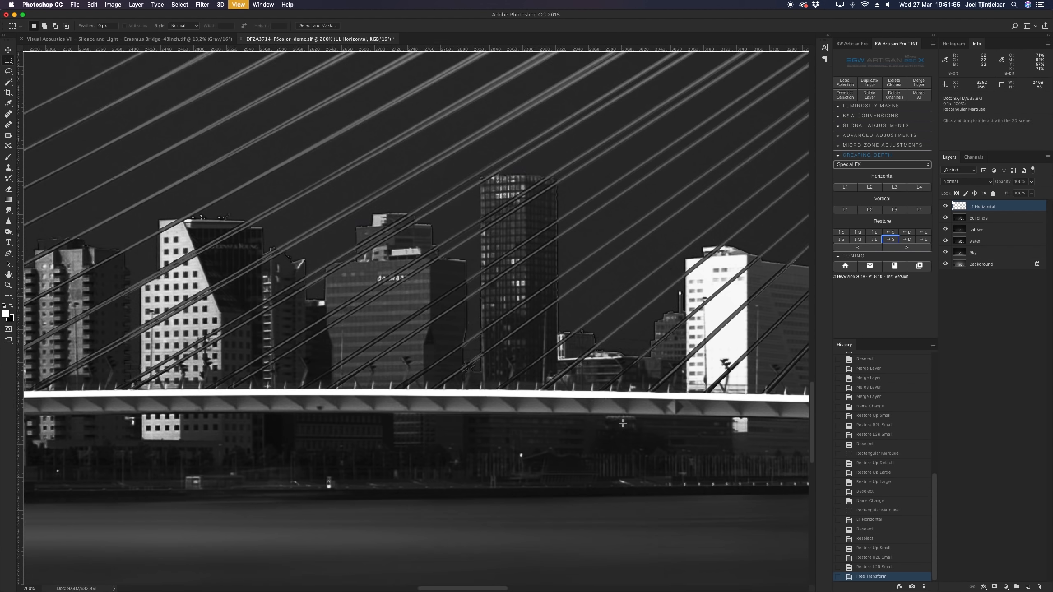
key(super+plus)
scroll(622, 424, right, 3)
scroll(617, 424, down, 3)
click(945, 206)
click(945, 205)
click(945, 205)
click(945, 205)
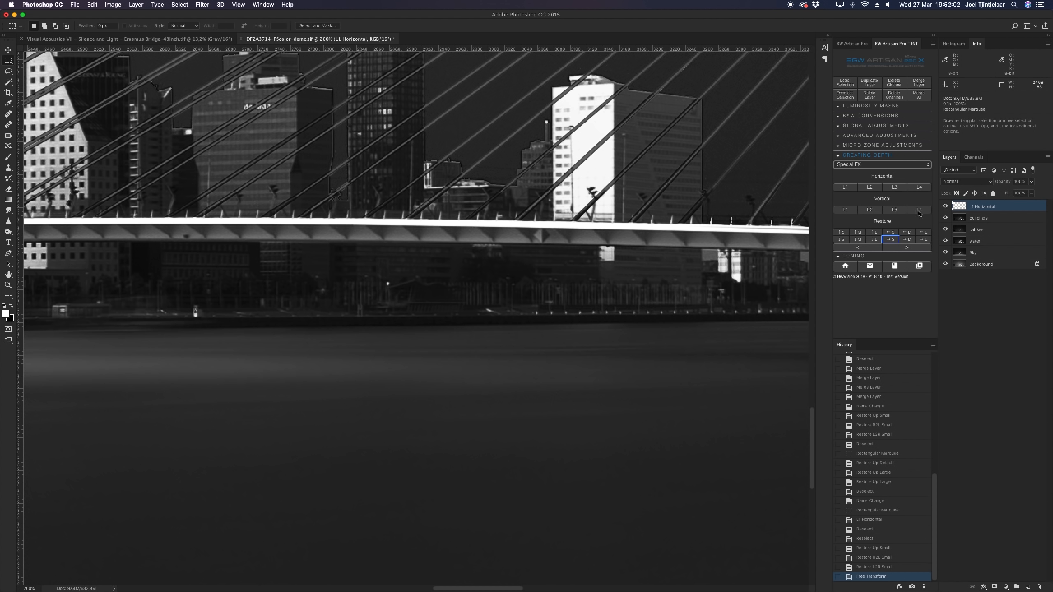
Select an area about 419 by 130 px over the moored boat and apply medium and large left-to-right restores to the light layer
scroll(456, 271, left, 15)
scroll(437, 268, up, 4)
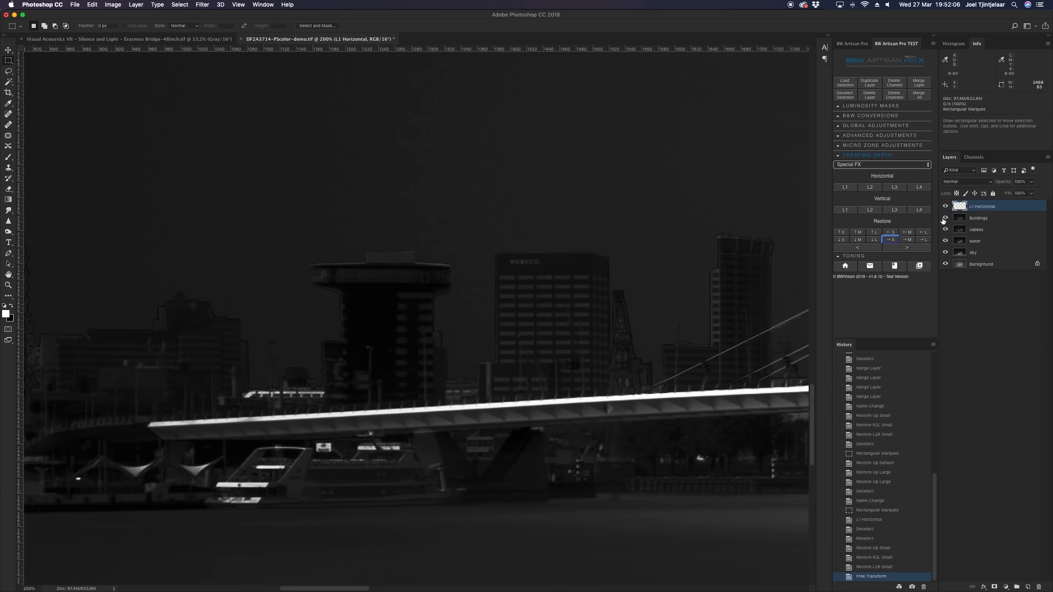
click(947, 208)
click(947, 208)
drag(207, 450, 551, 556)
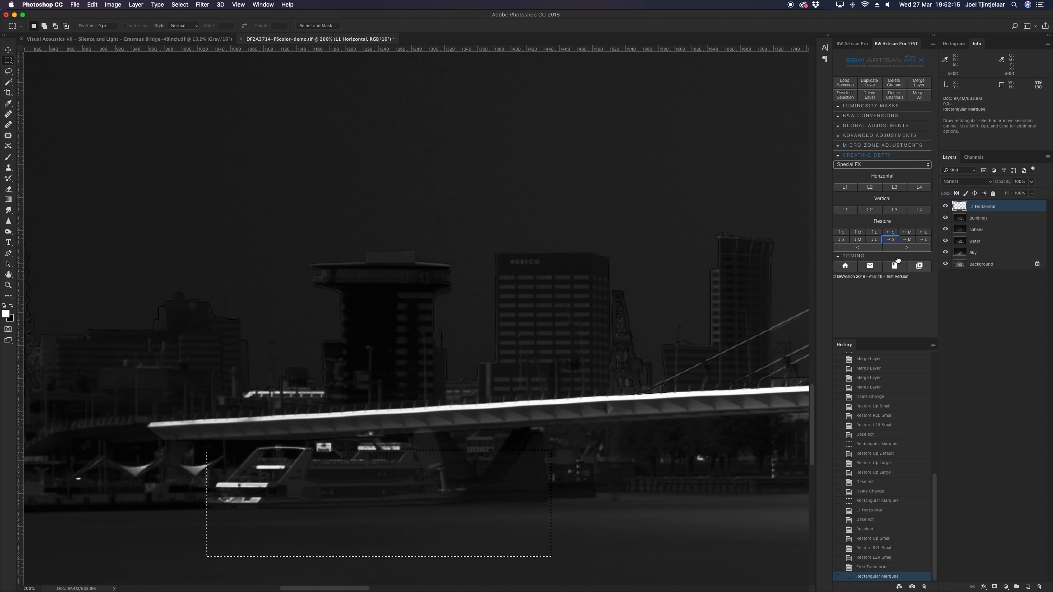
click(908, 241)
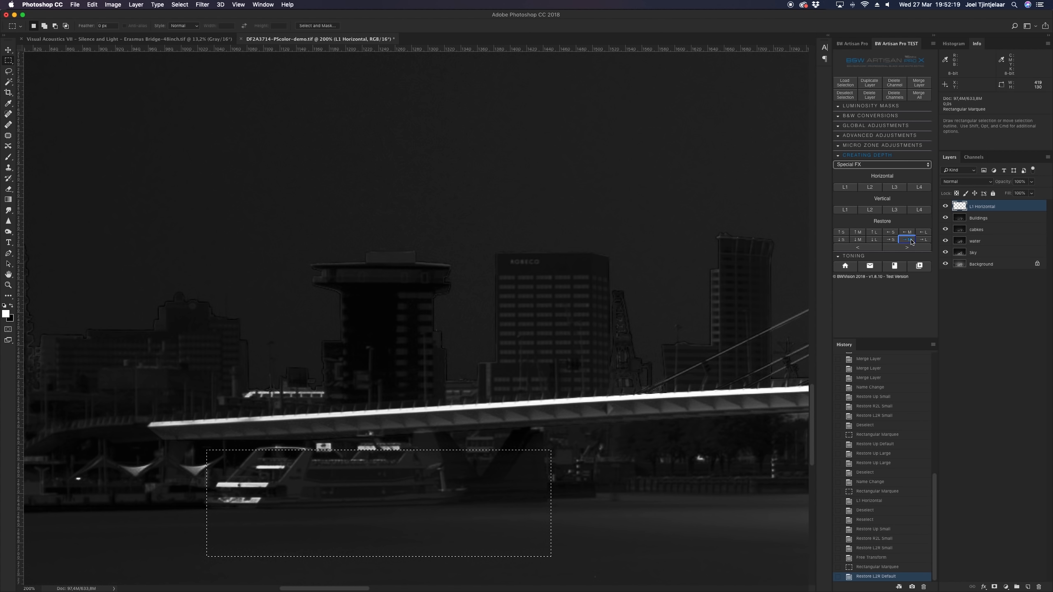
click(927, 242)
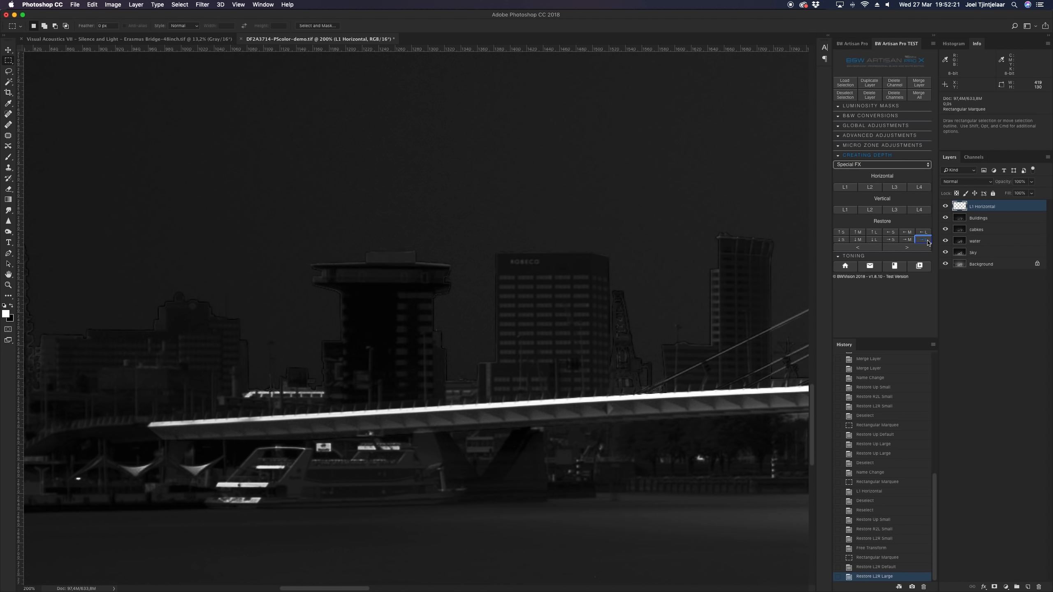
click(945, 206)
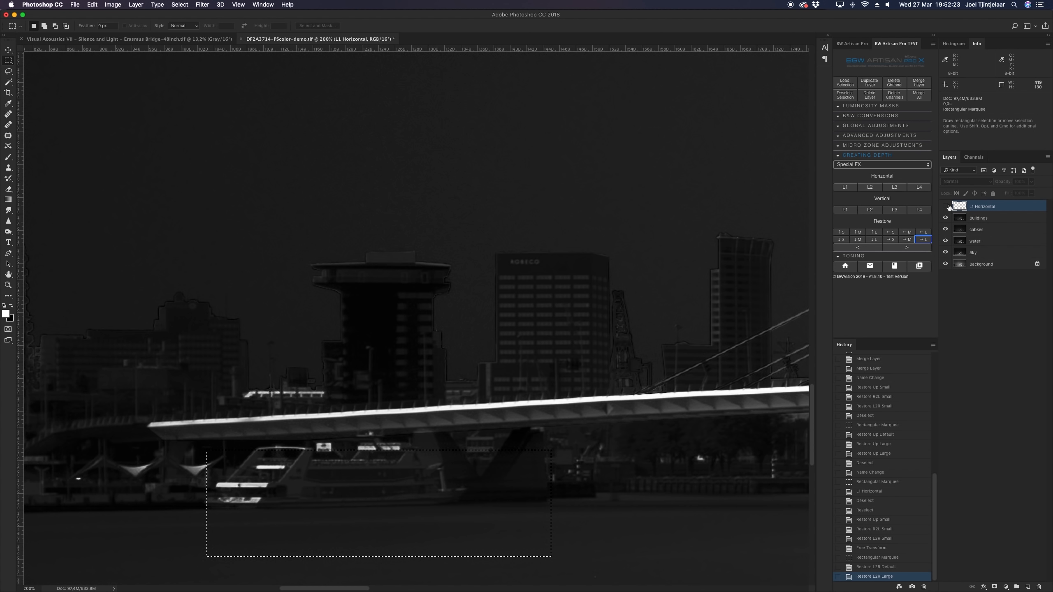
click(946, 207)
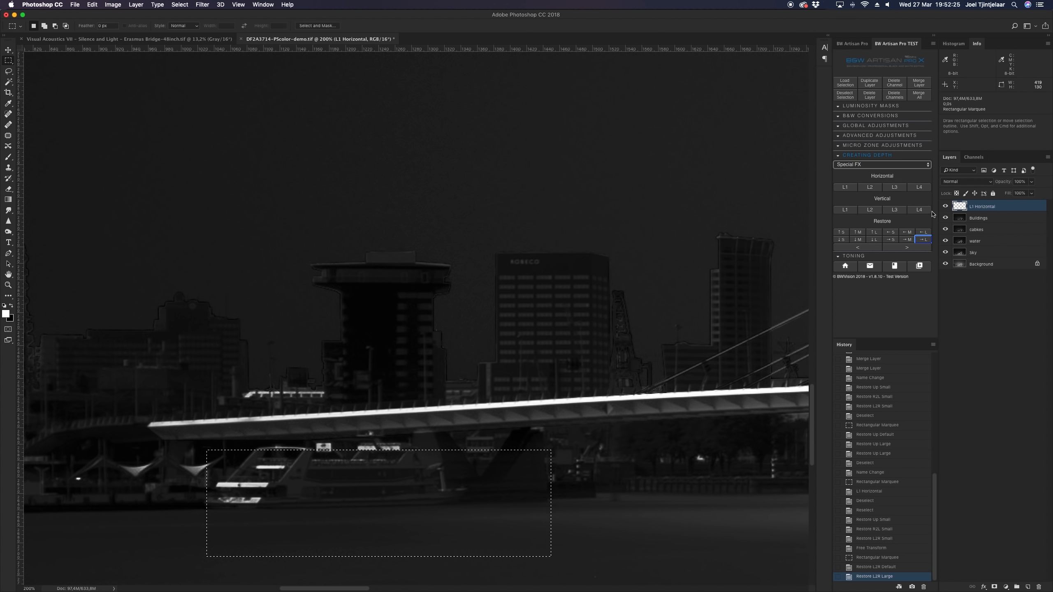
Deselect the boat area, merge the L1 Horizontal layer into Buildings, and clear the selection again
click(179, 4)
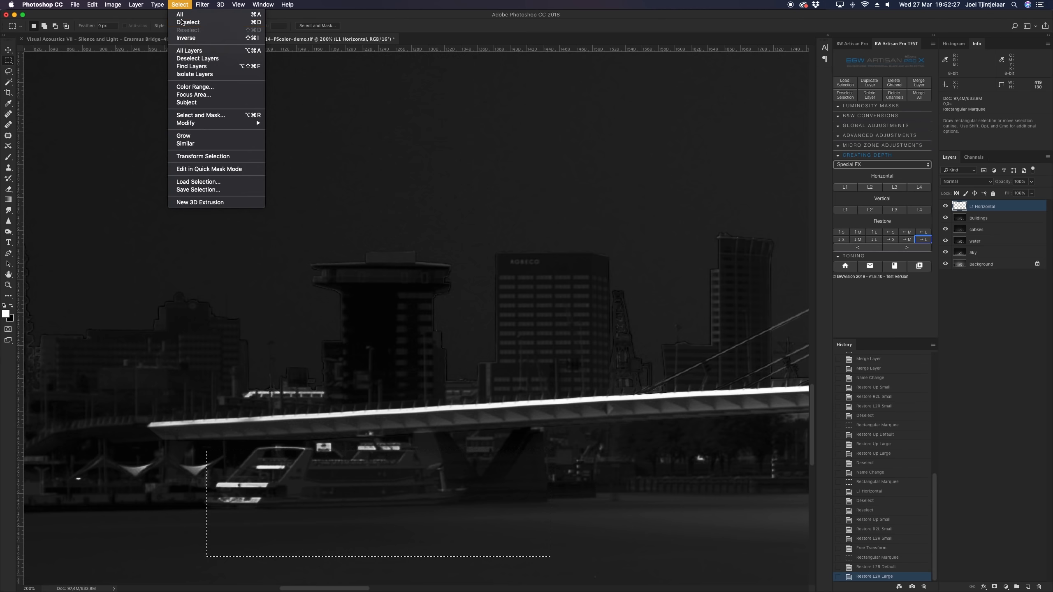
click(195, 24)
key(super+0)
click(945, 207)
click(946, 206)
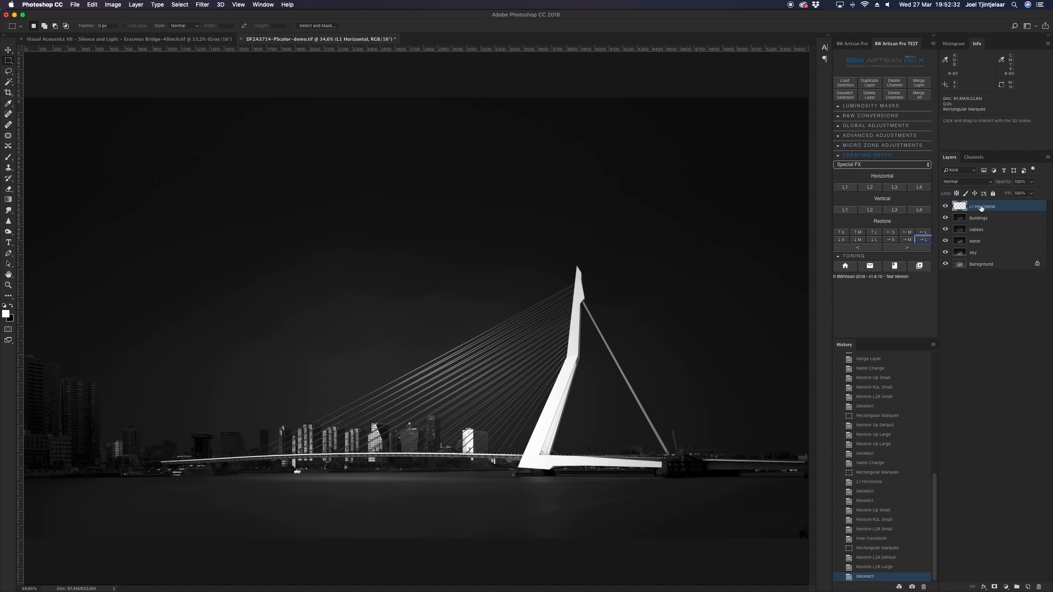
click(927, 91)
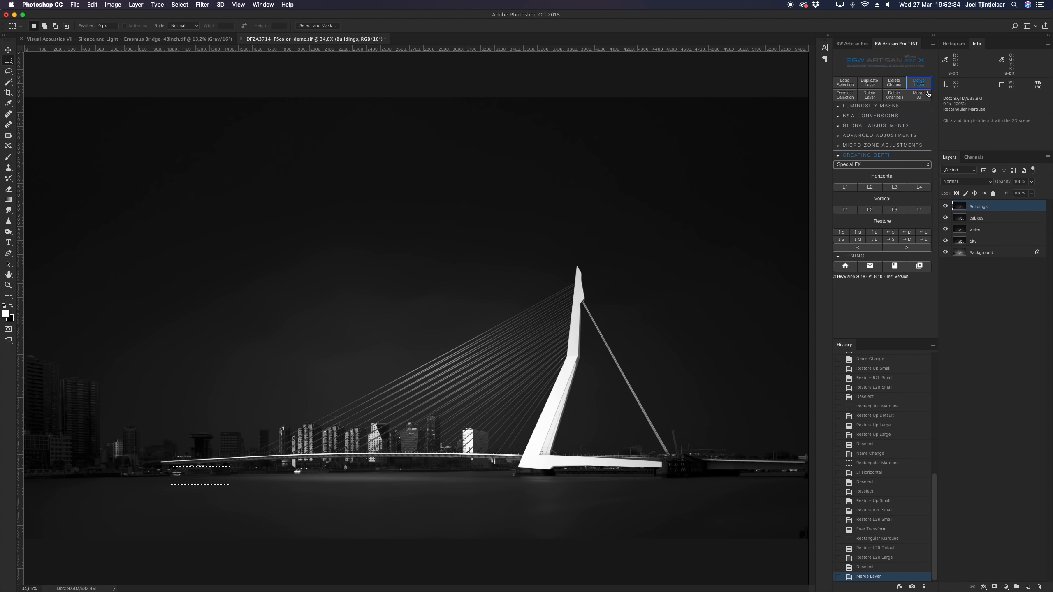
click(178, 5)
click(184, 21)
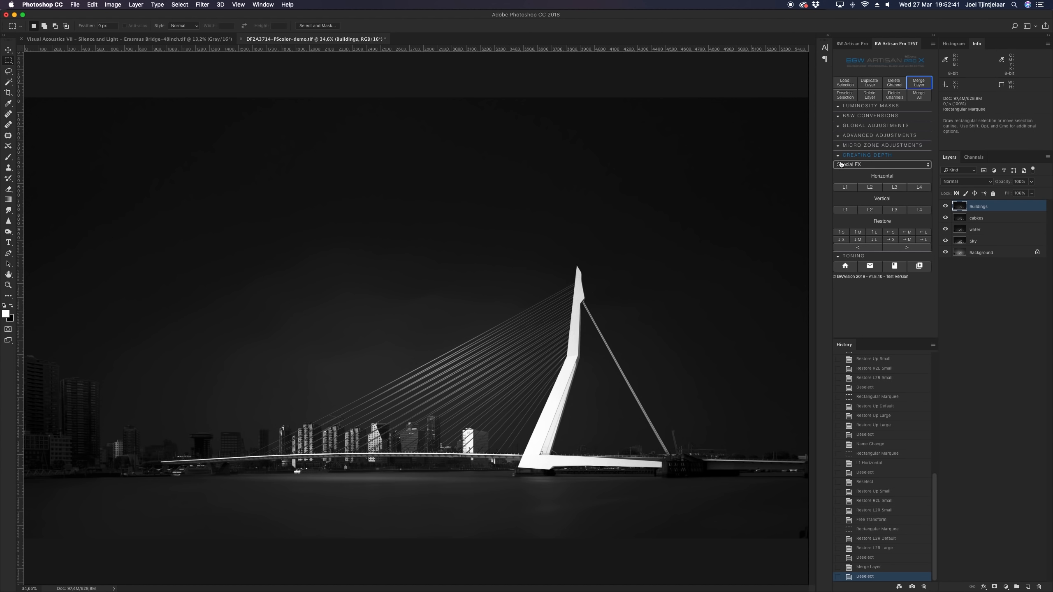
Load the Pylon channel as a new selection
click(845, 85)
click(659, 134)
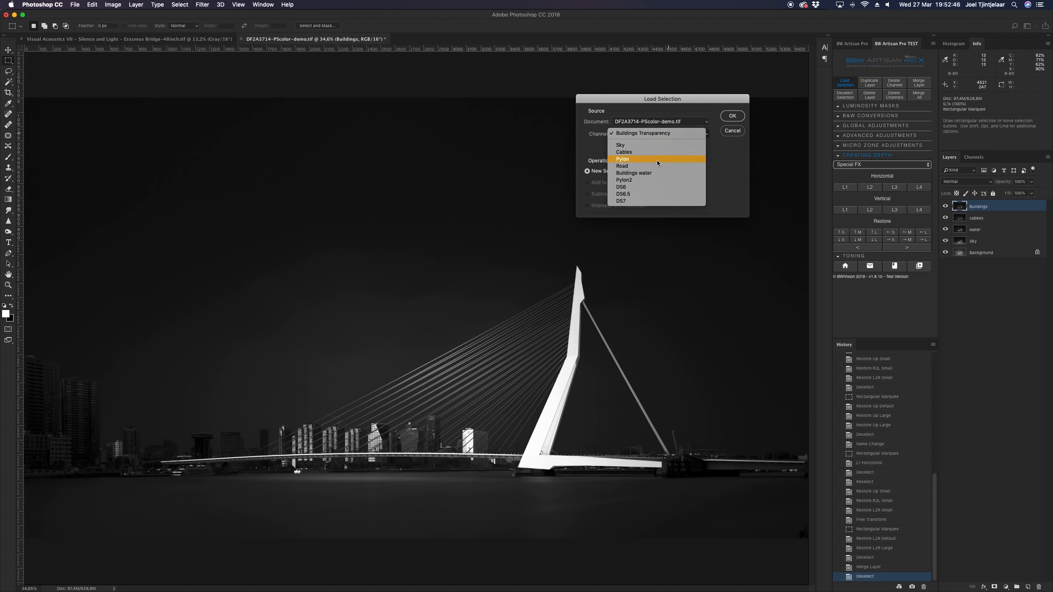
click(656, 155)
click(733, 116)
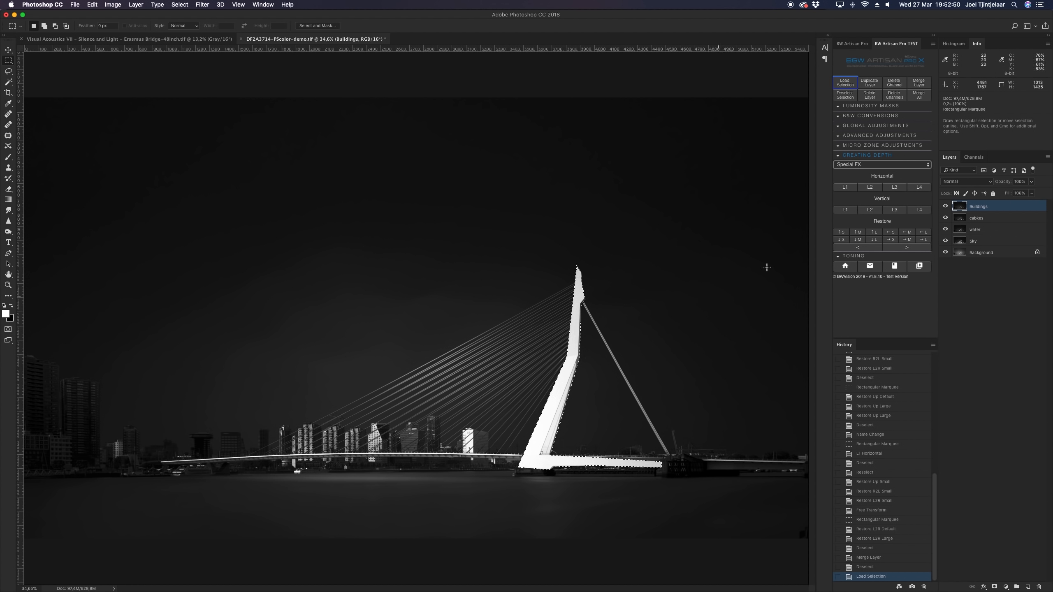
Darken the selected pylon from top to bottom with four applications of the large D3 gradient
click(858, 165)
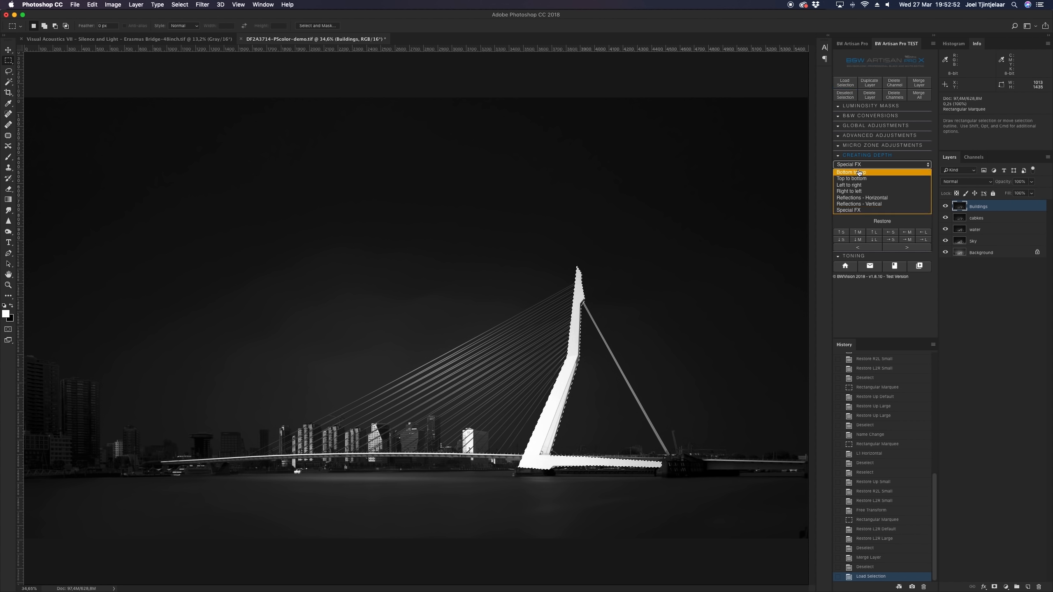
click(854, 178)
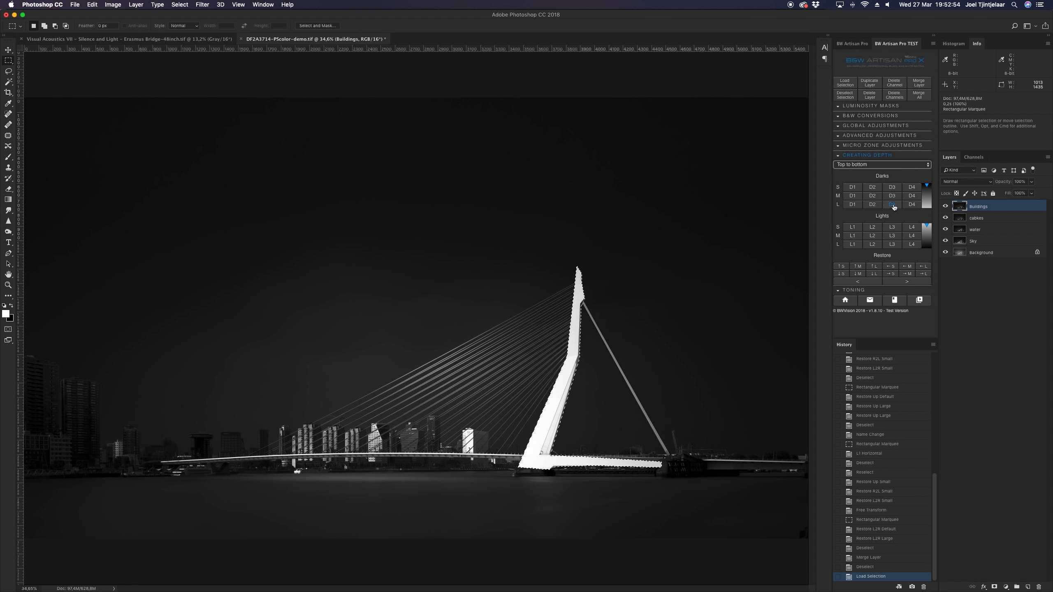
click(893, 206)
click(894, 206)
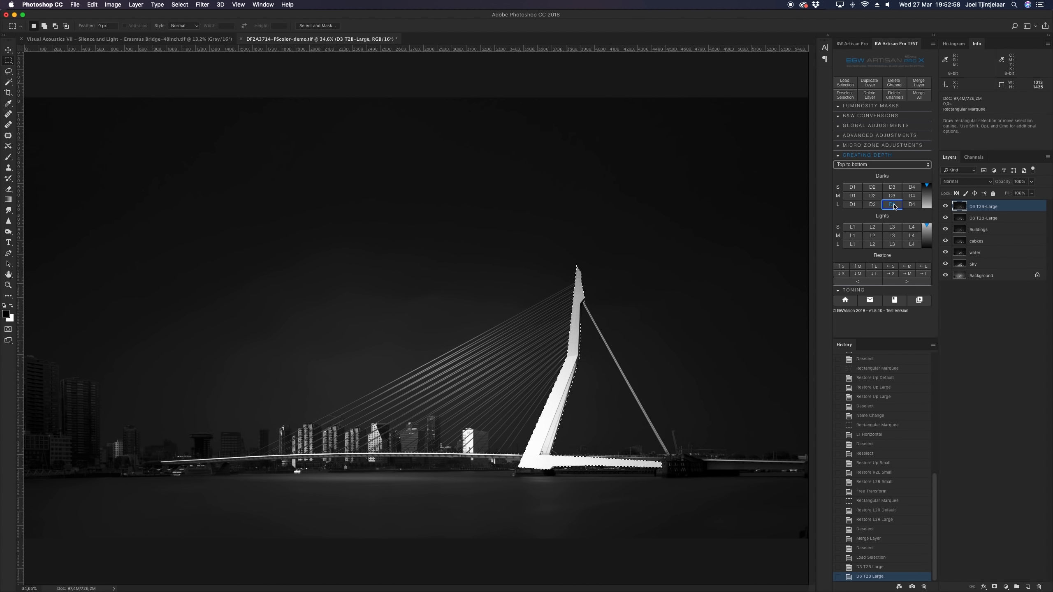
click(894, 205)
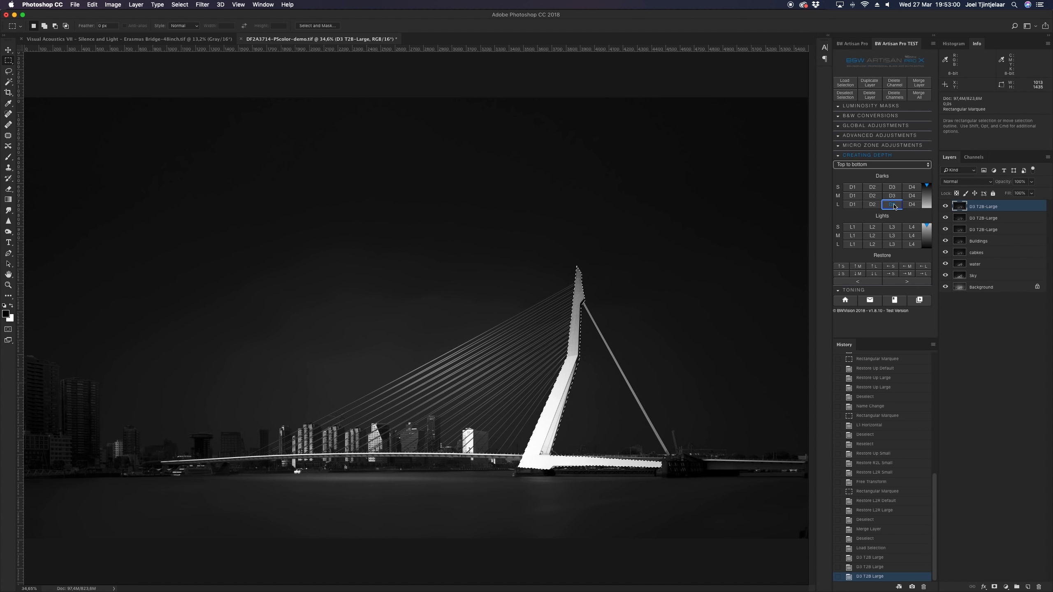
click(893, 206)
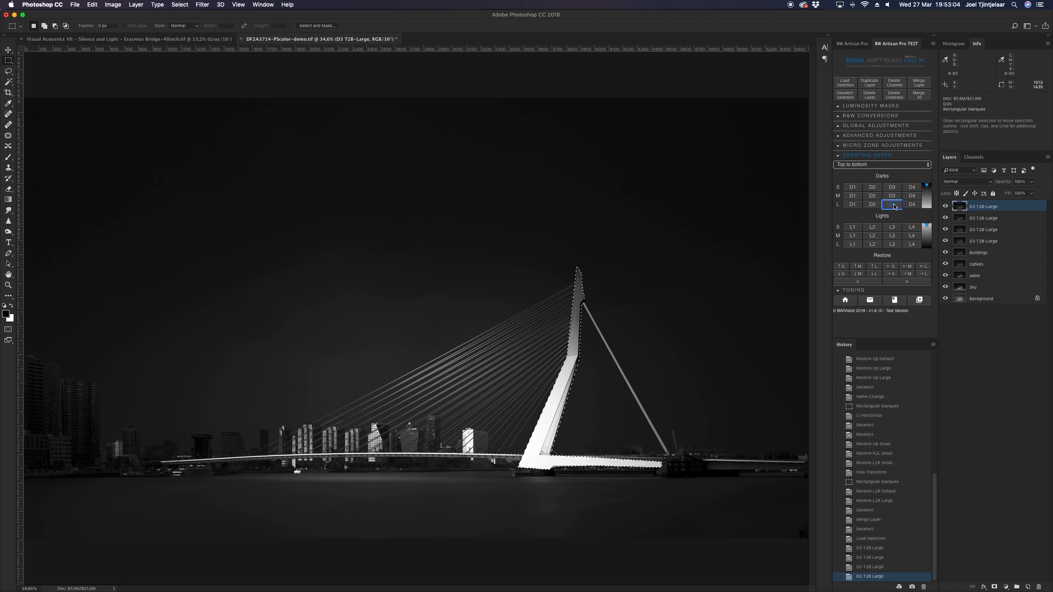
Darken the selected pylon from bottom to top with four applications of the large D3 gradient
click(866, 164)
click(863, 173)
click(891, 204)
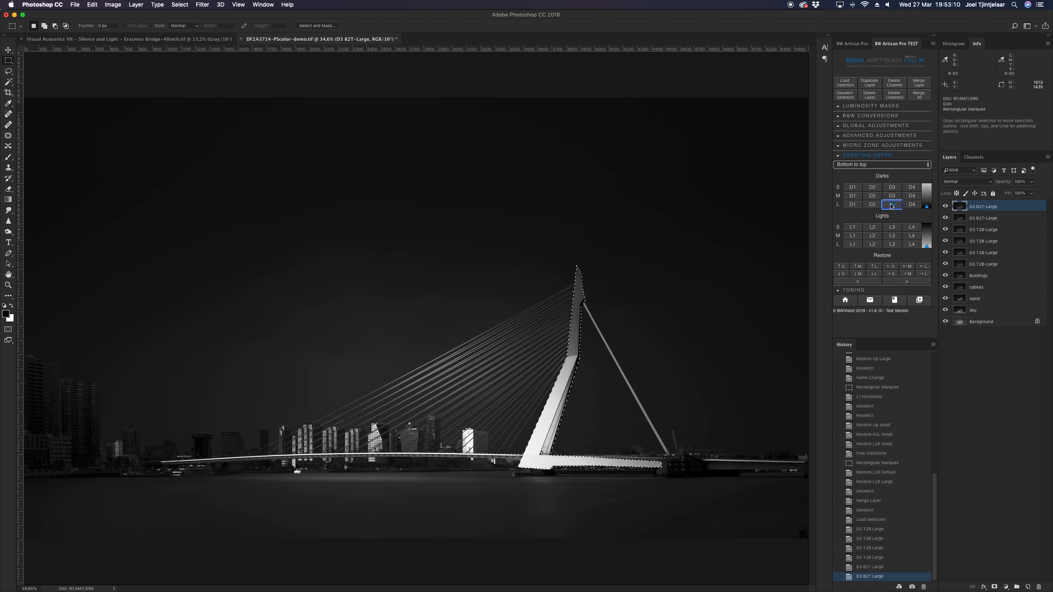
click(892, 205)
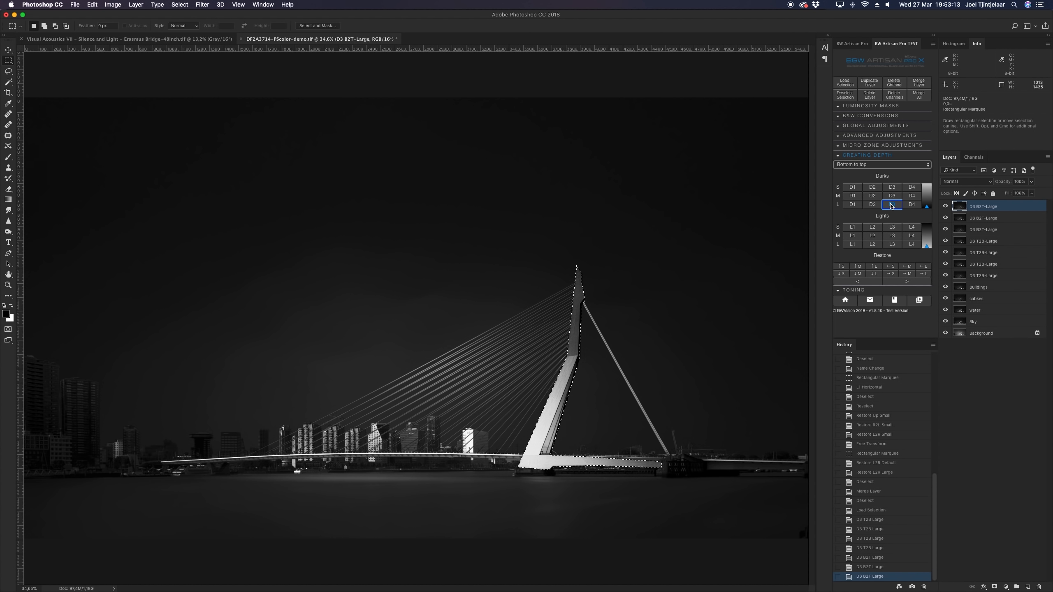
click(891, 205)
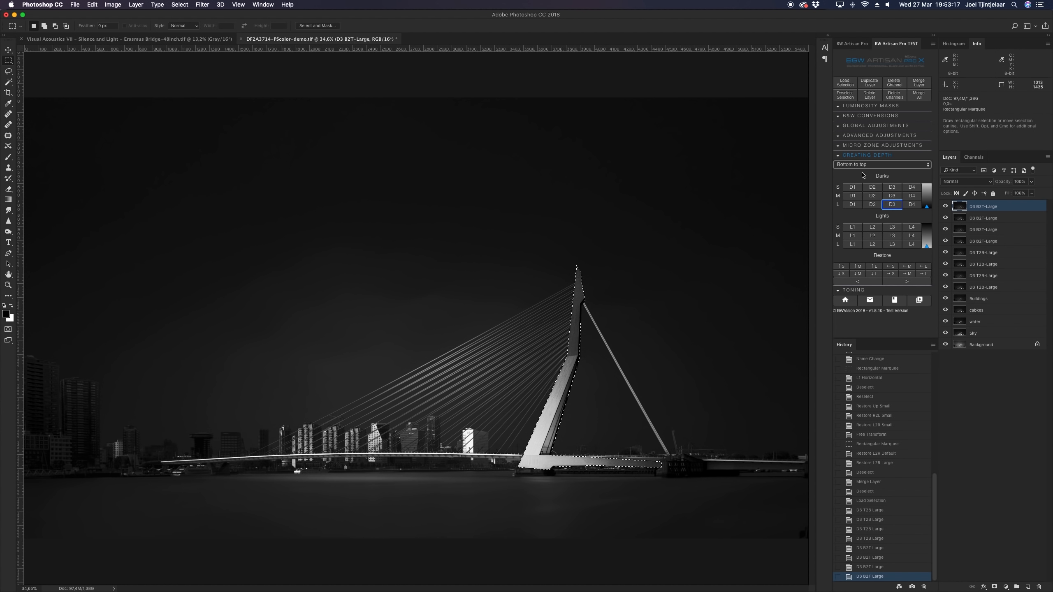
Darken the selected pylon from left to right with the small D3 gradient
click(859, 165)
click(857, 185)
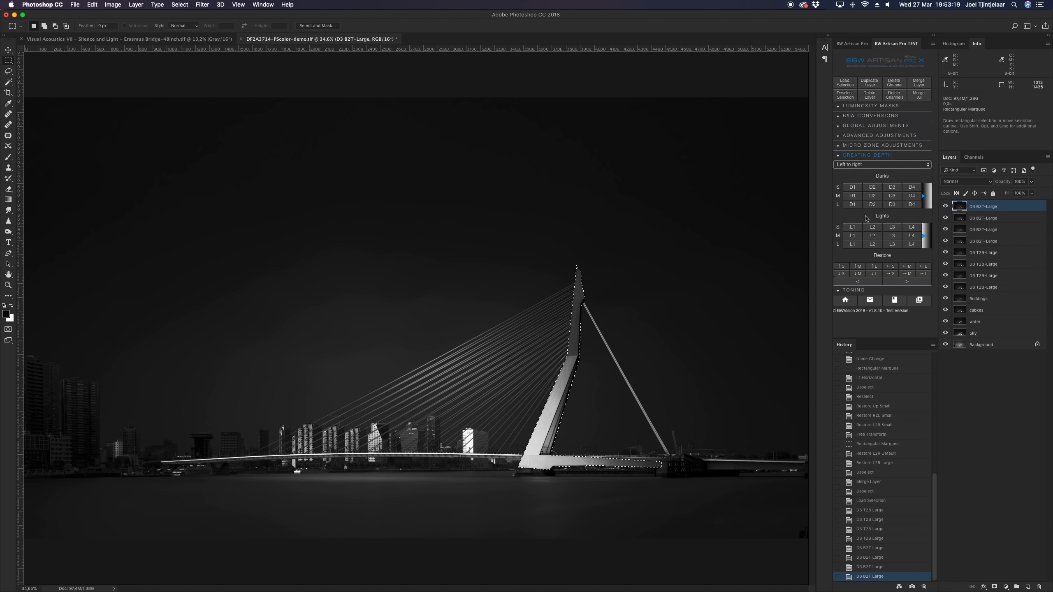
click(891, 187)
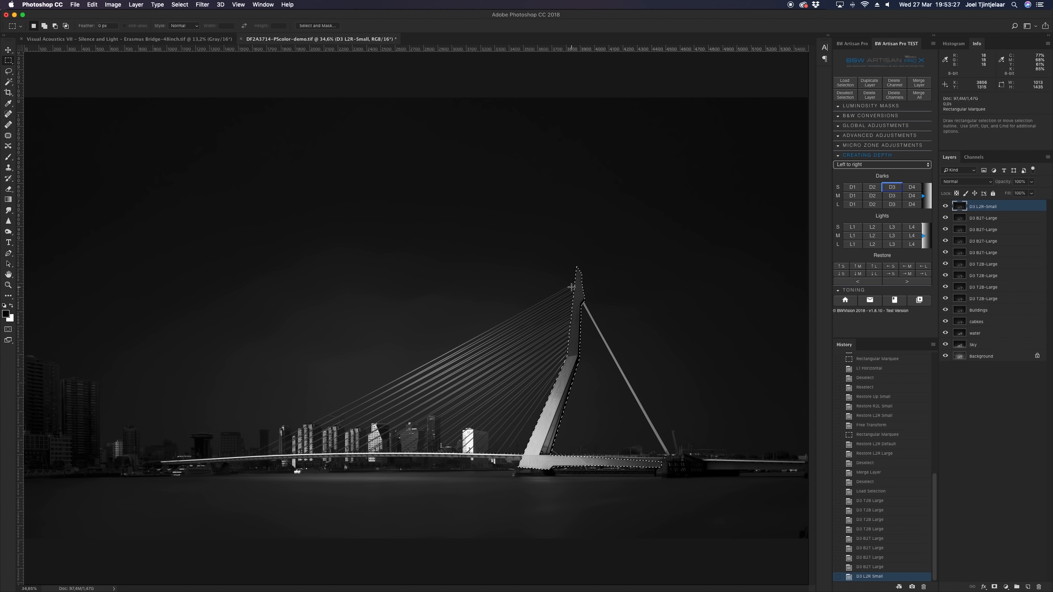
Merge all the D3 gradient layers of the pylon into a single layer above the Buildings layer
click(918, 83)
click(922, 85)
click(922, 85)
click(922, 85)
click(922, 85)
click(922, 85)
click(922, 85)
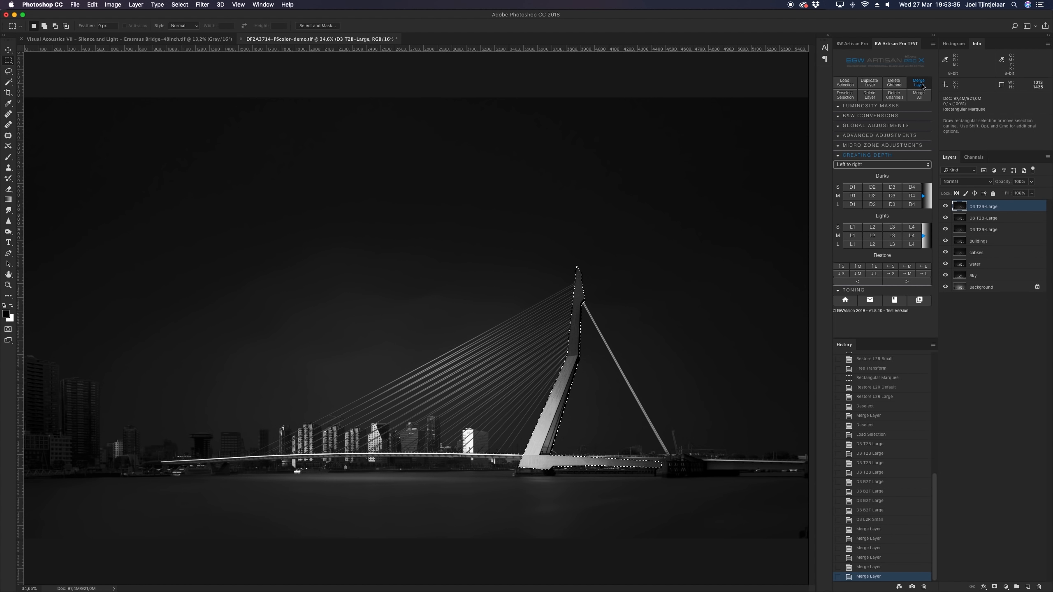
click(922, 85)
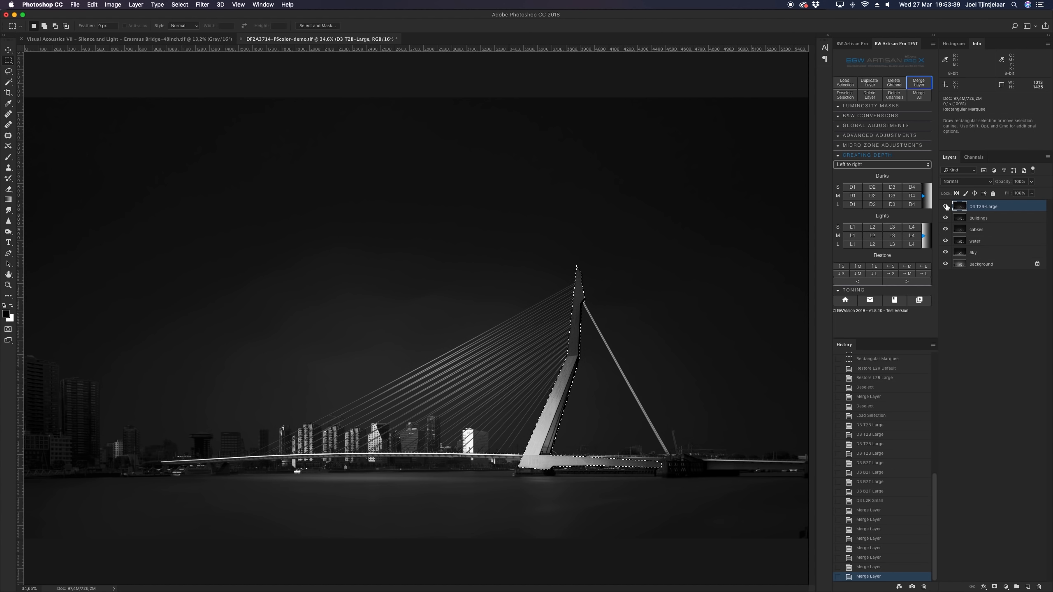
Apply the small and medium downward restores to the selected pylon and clear the selection
click(841, 274)
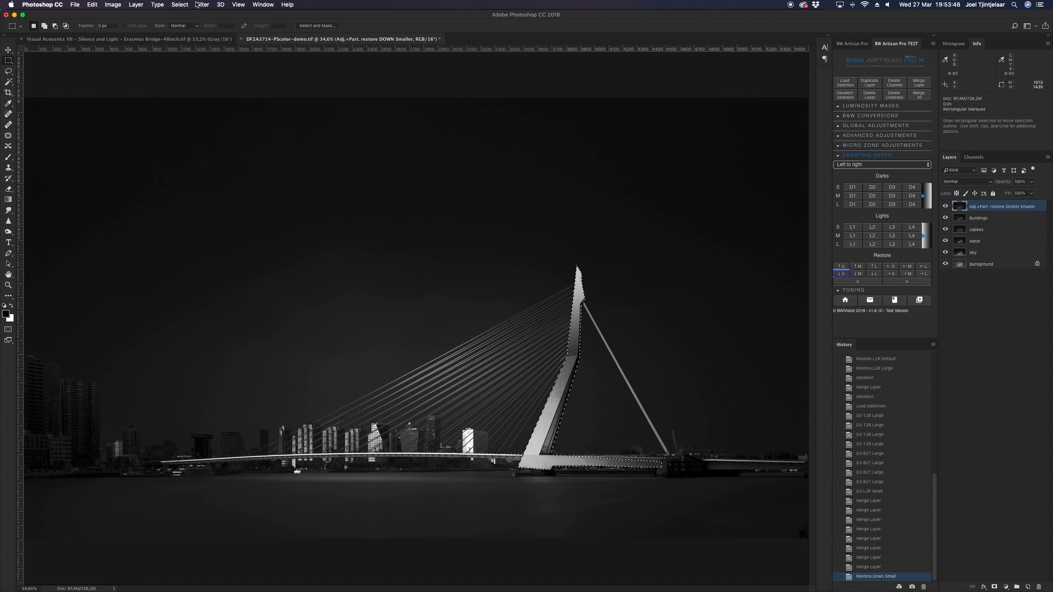
click(857, 274)
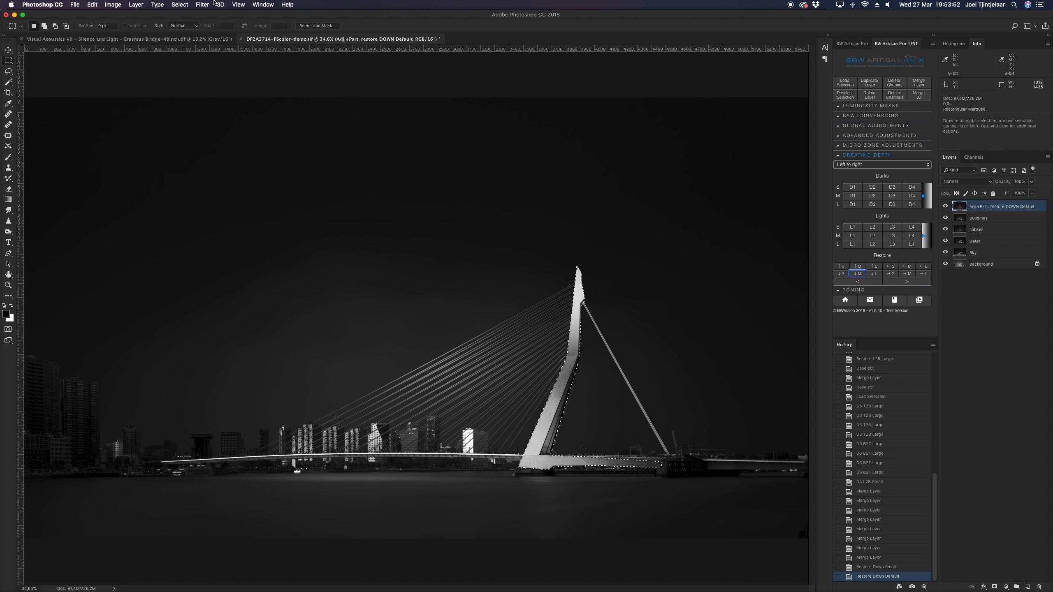
click(188, 4)
click(182, 27)
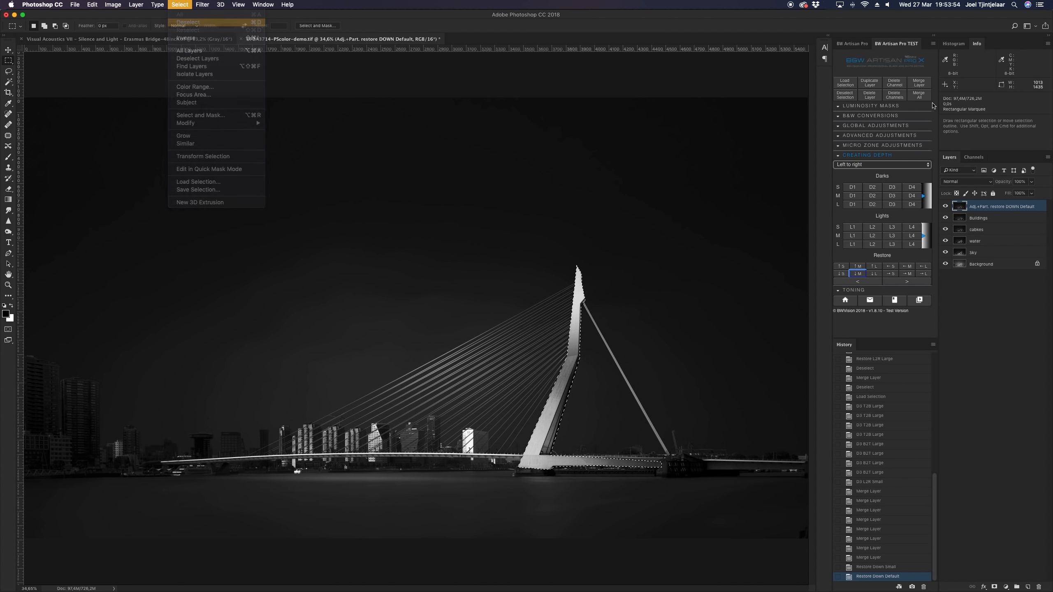
Compare the pylon with and without its adjustment layer and examine the whole image at a reduced size
click(943, 206)
click(943, 207)
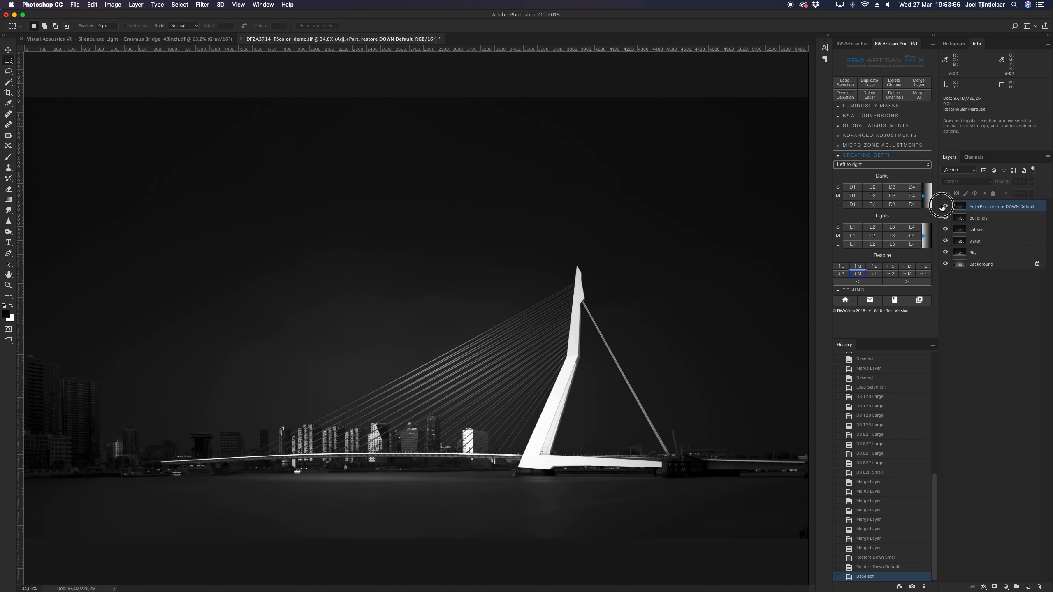
click(944, 206)
click(943, 206)
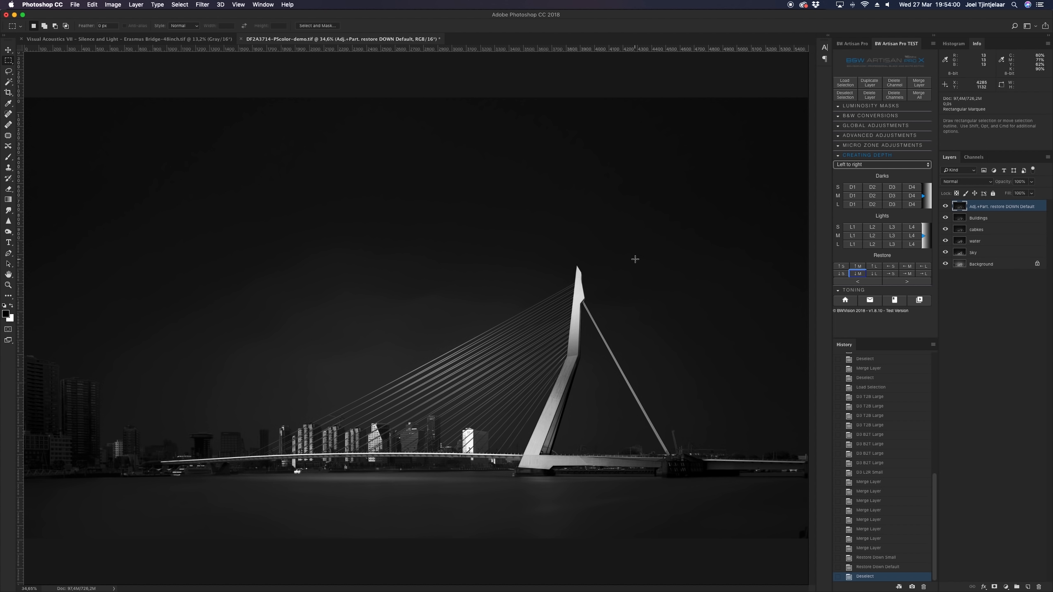
key(super+minus)
key(super+minus)
key(super+minus)
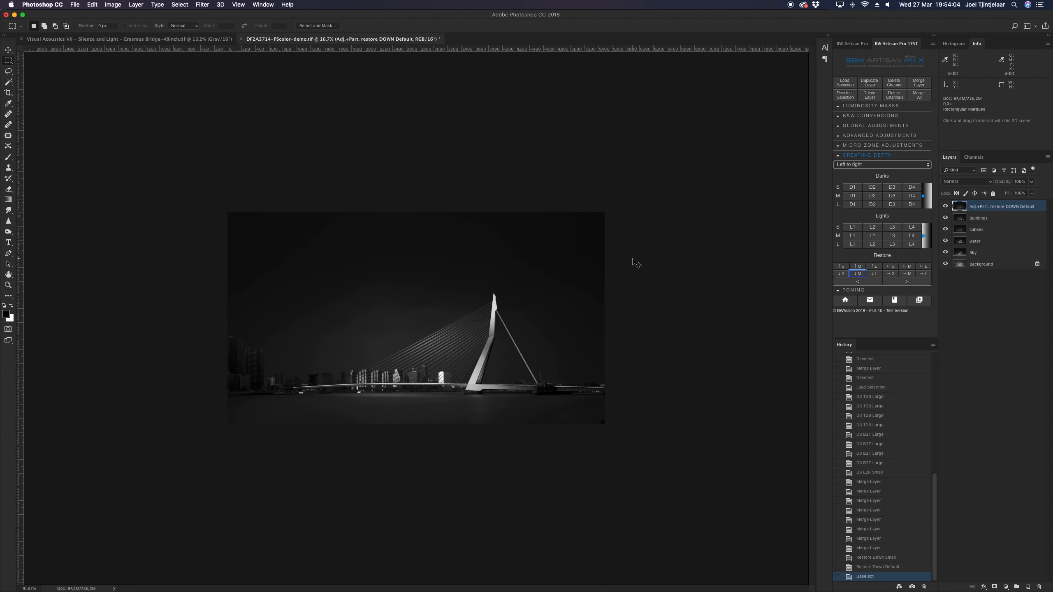
key(super+0)
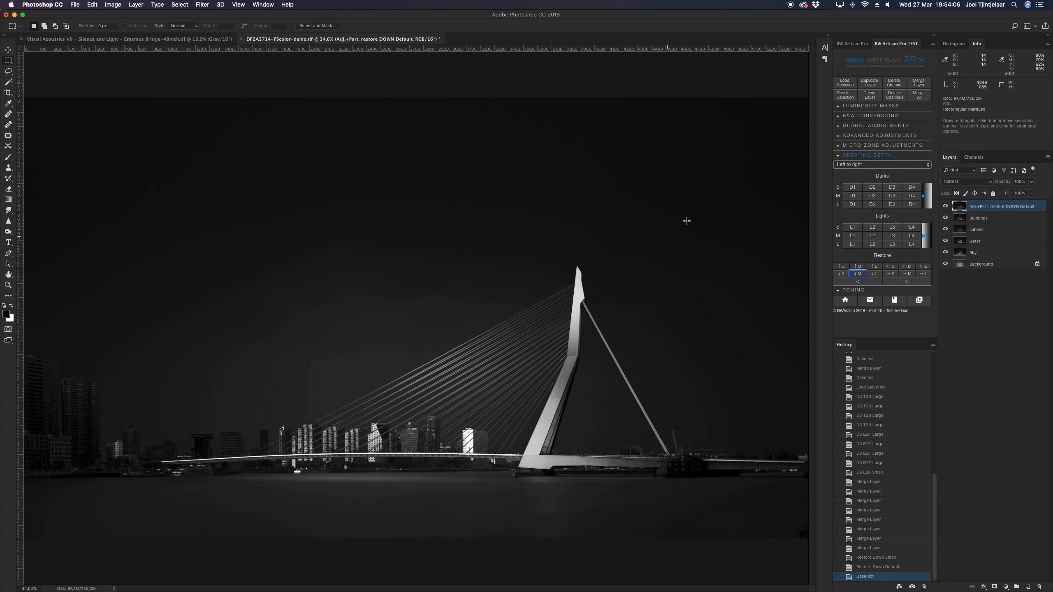
click(876, 569)
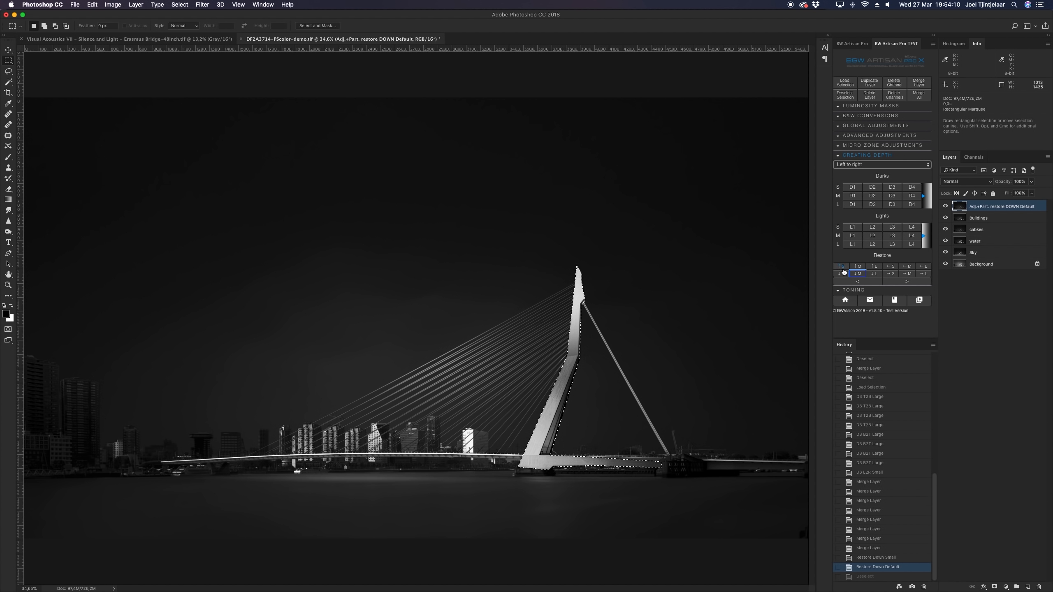
click(872, 577)
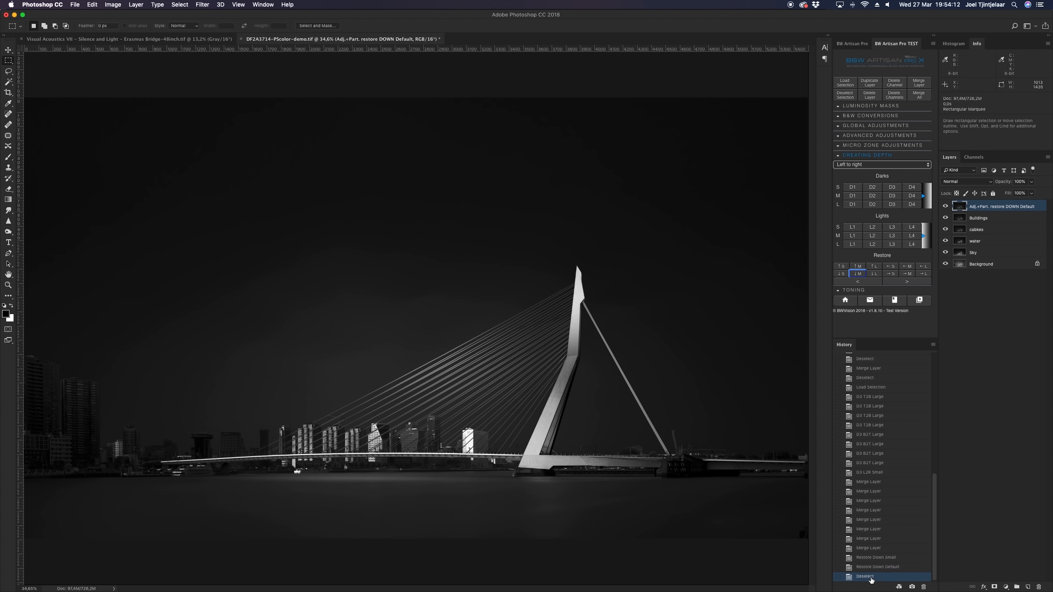
Hide all layers above the Background and show them again from Sky upward to review each stage of the edit
click(945, 218)
click(946, 241)
click(946, 206)
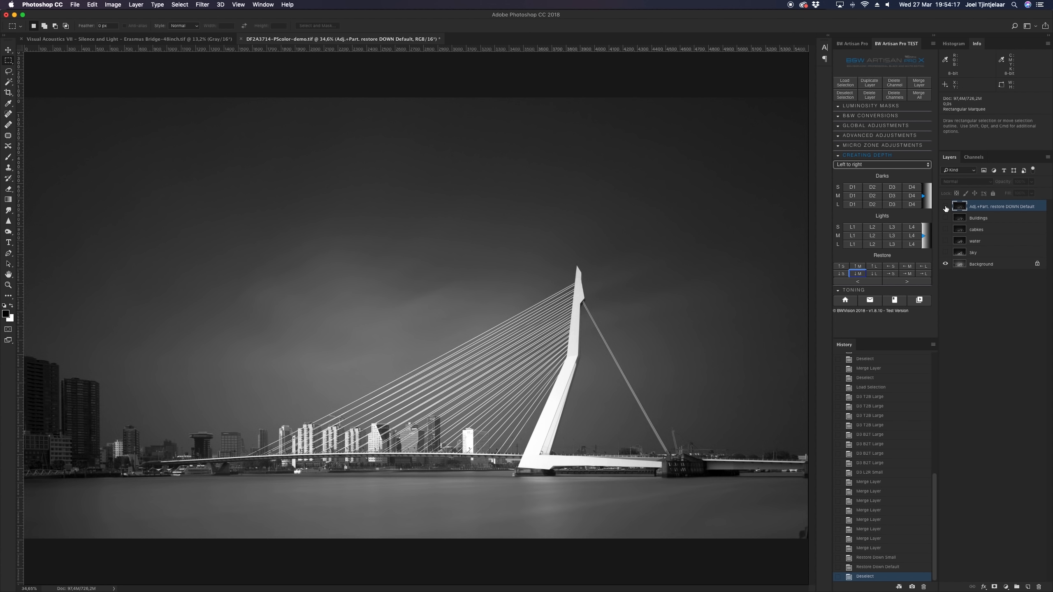
click(945, 254)
click(945, 241)
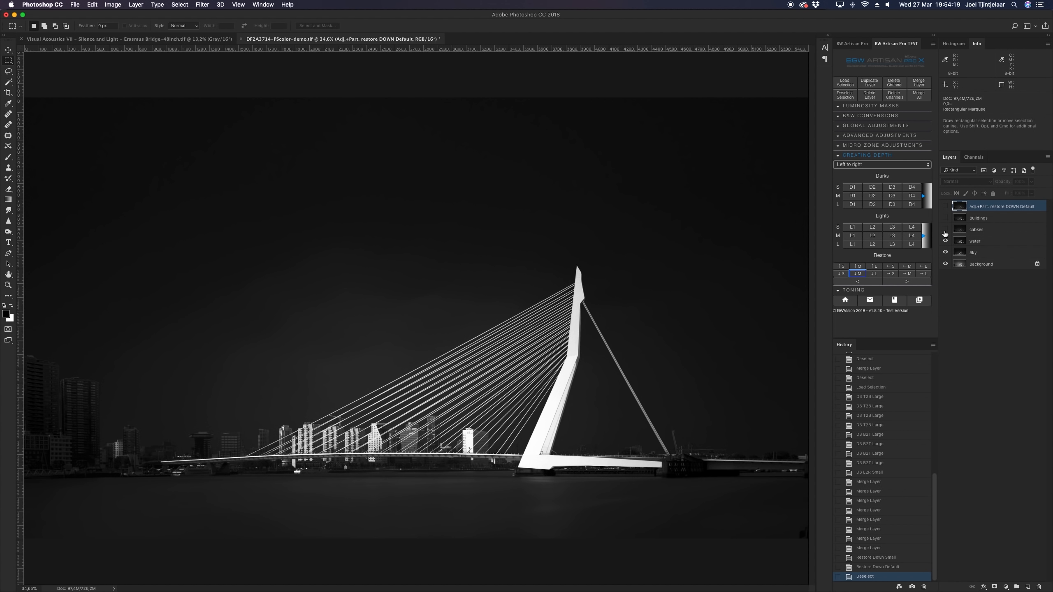
click(945, 206)
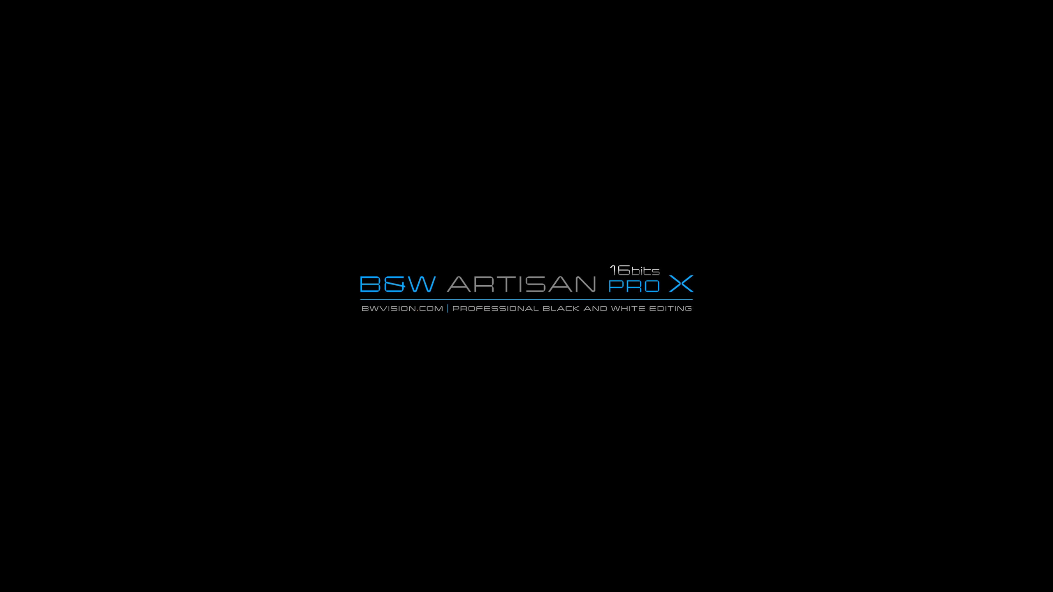